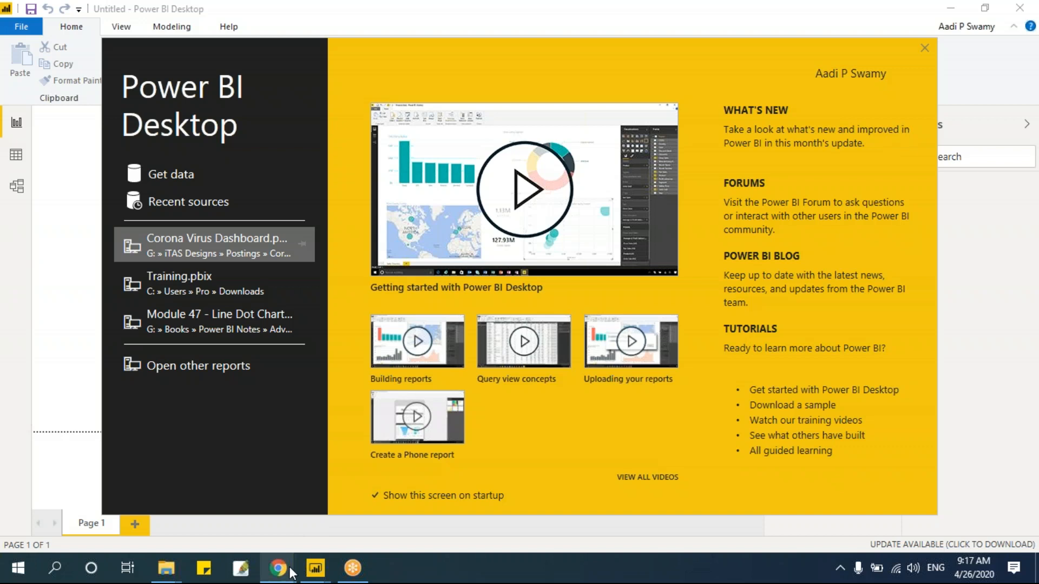
- Switch to Chrome and look over the download options on the Microsoft Power BI downloads page
{"action": "mouse_move", "coordinate": [284, 572]}
{"action": "left_click", "coordinate": [234, 511]}
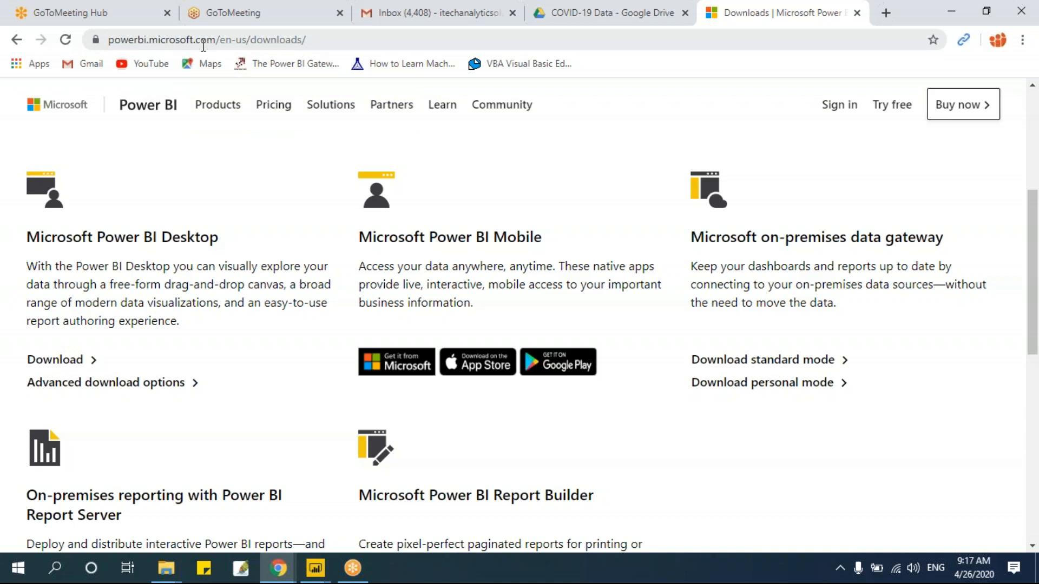
{"action": "left_click", "coordinate": [341, 40]}
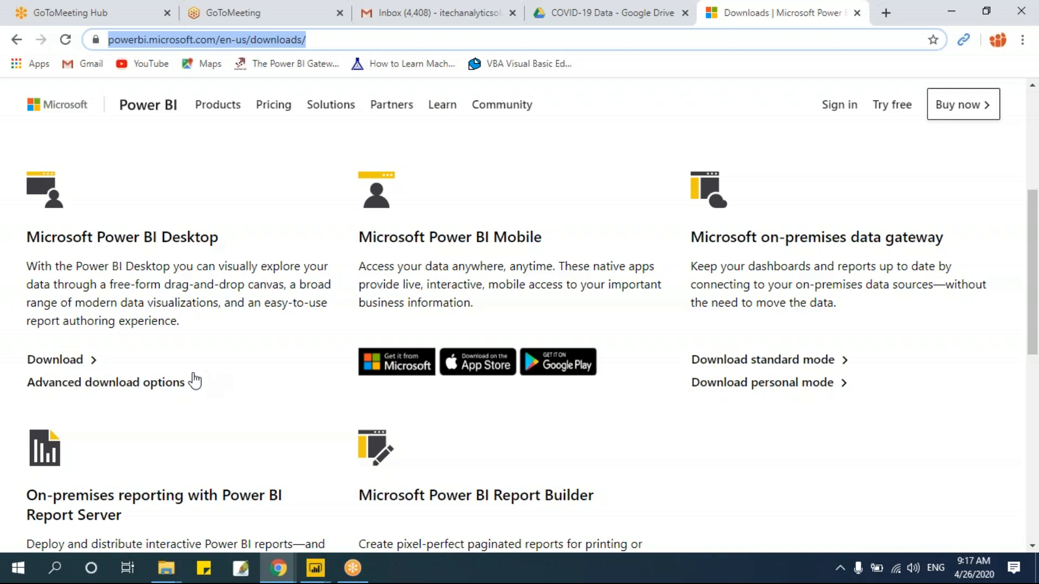
{"action": "scroll", "coordinate": [332, 352], "scroll_direction": "down", "scroll_amount": 4}
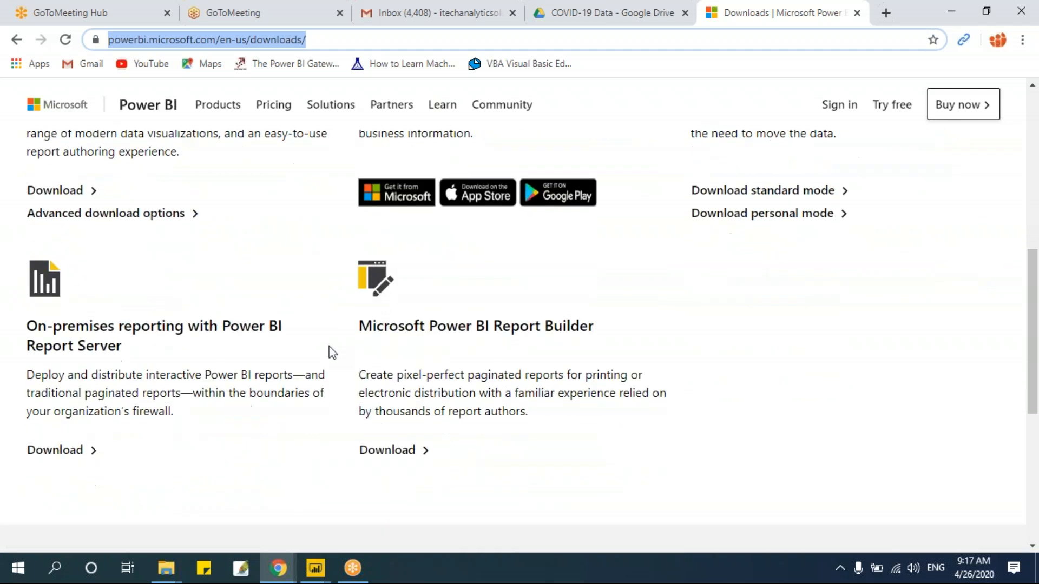
{"action": "scroll", "coordinate": [331, 352], "scroll_direction": "up", "scroll_amount": 4}
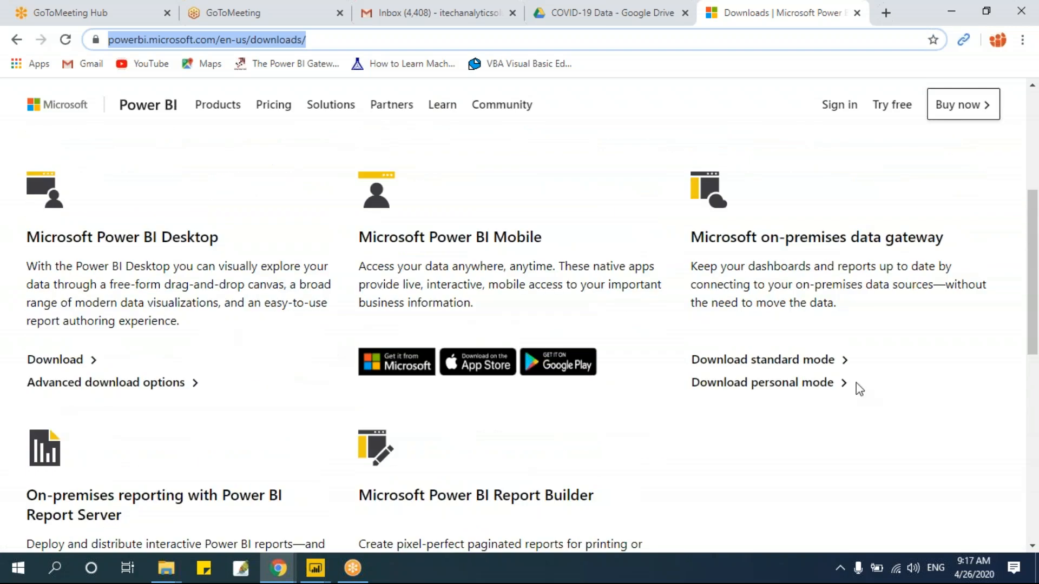
- Examine the Power BI Desktop, Power BI Mobile, Report Server and Report Builder entries on the downloads page
{"action": "left_click_drag", "start_coordinate": [28, 237], "coordinate": [234, 241]}
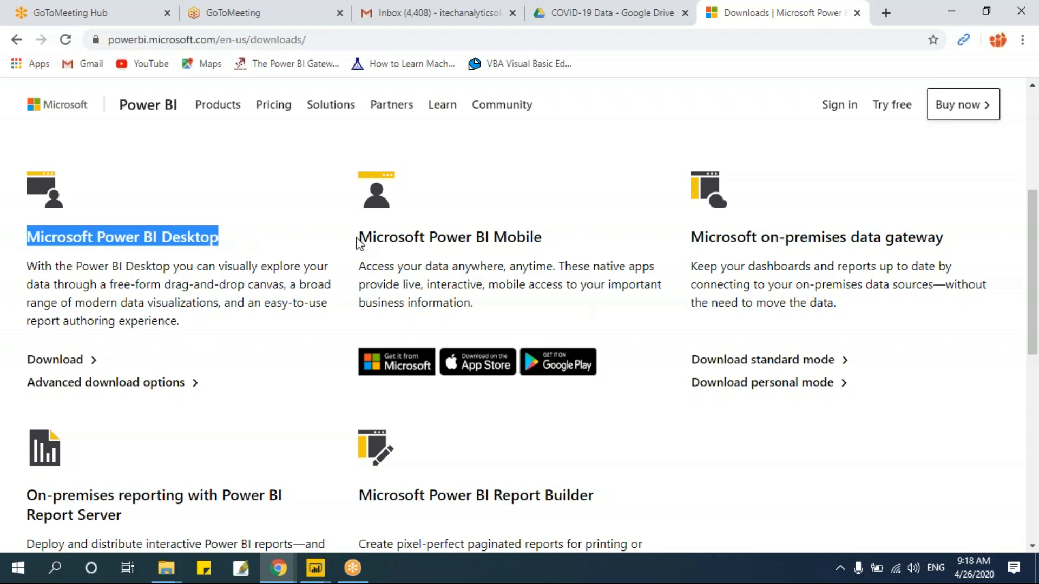
{"action": "left_click_drag", "start_coordinate": [357, 239], "coordinate": [556, 238]}
{"action": "left_click", "coordinate": [557, 269]}
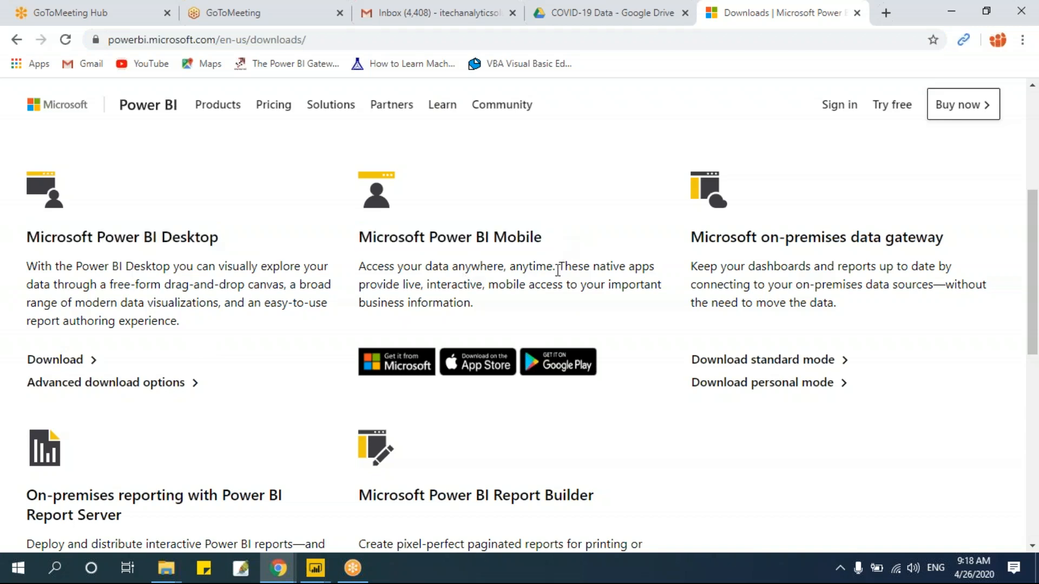
{"action": "scroll", "coordinate": [557, 271], "scroll_direction": "down", "scroll_amount": 1}
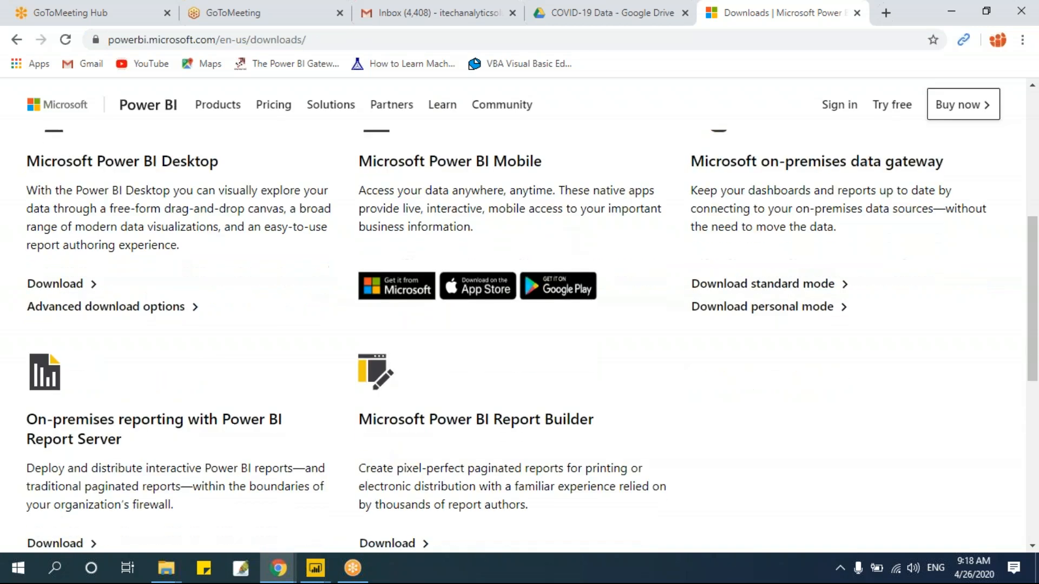
{"action": "left_click_drag", "start_coordinate": [358, 161], "coordinate": [559, 165]}
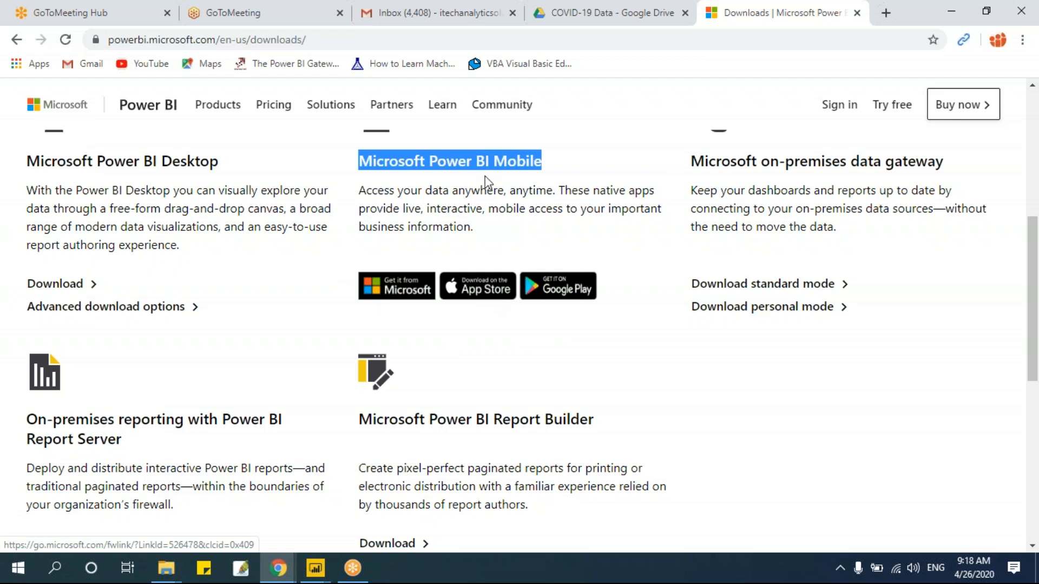
{"action": "scroll", "coordinate": [414, 381], "scroll_direction": "down", "scroll_amount": 3}
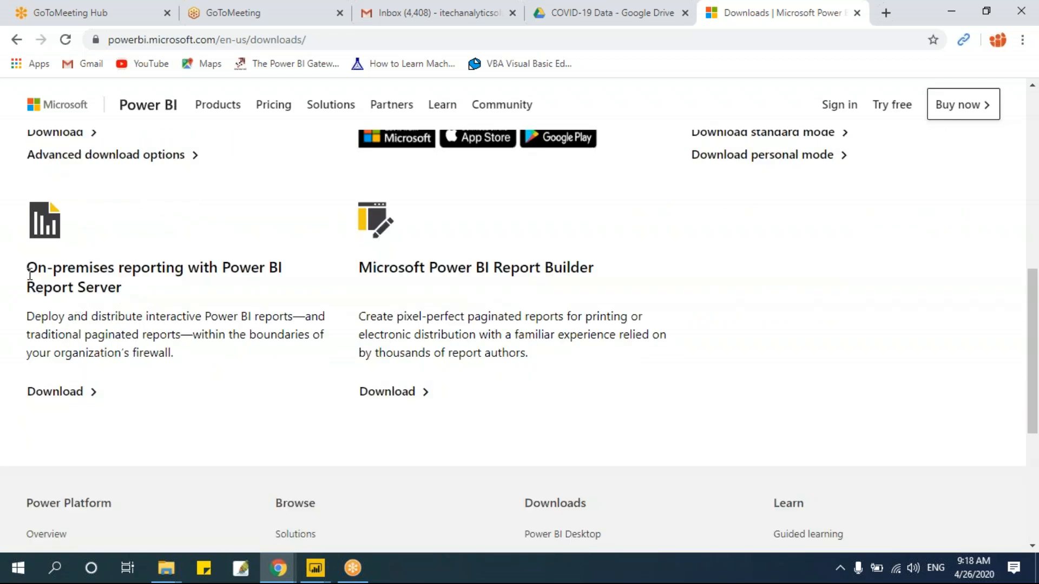
{"action": "left_click_drag", "start_coordinate": [28, 262], "coordinate": [607, 282]}
{"action": "left_click", "coordinate": [442, 349]}
{"action": "scroll", "coordinate": [506, 378], "scroll_direction": "up", "scroll_amount": 3}
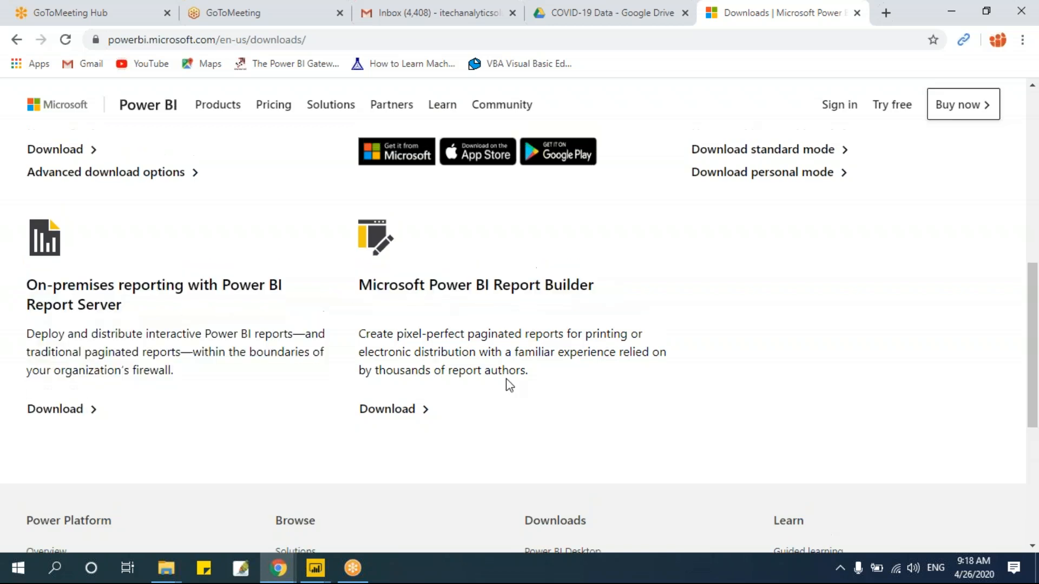
{"action": "scroll", "coordinate": [509, 385], "scroll_direction": "up", "scroll_amount": 2}
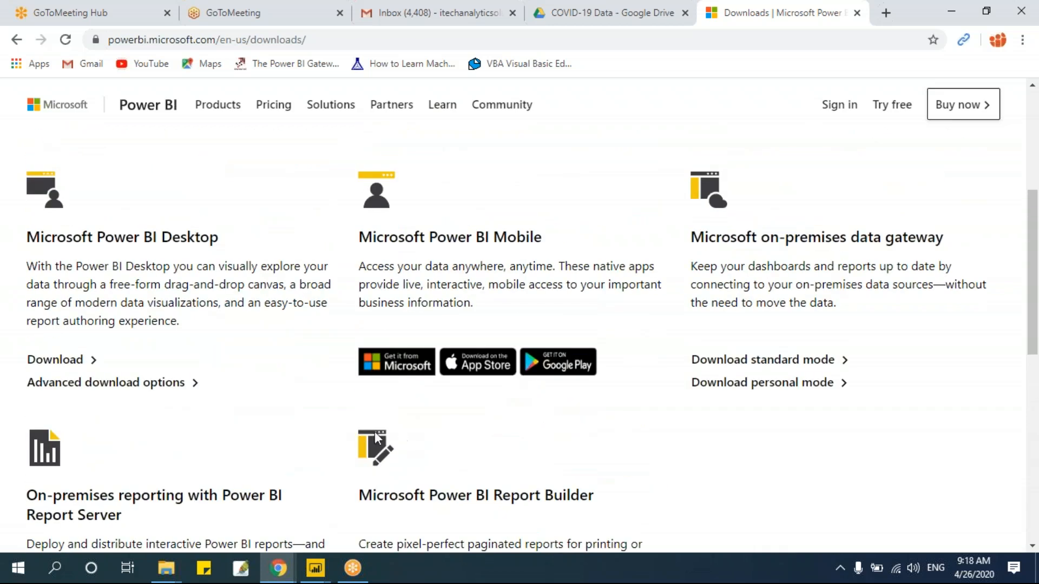
{"action": "left_click_drag", "start_coordinate": [26, 237], "coordinate": [234, 242]}
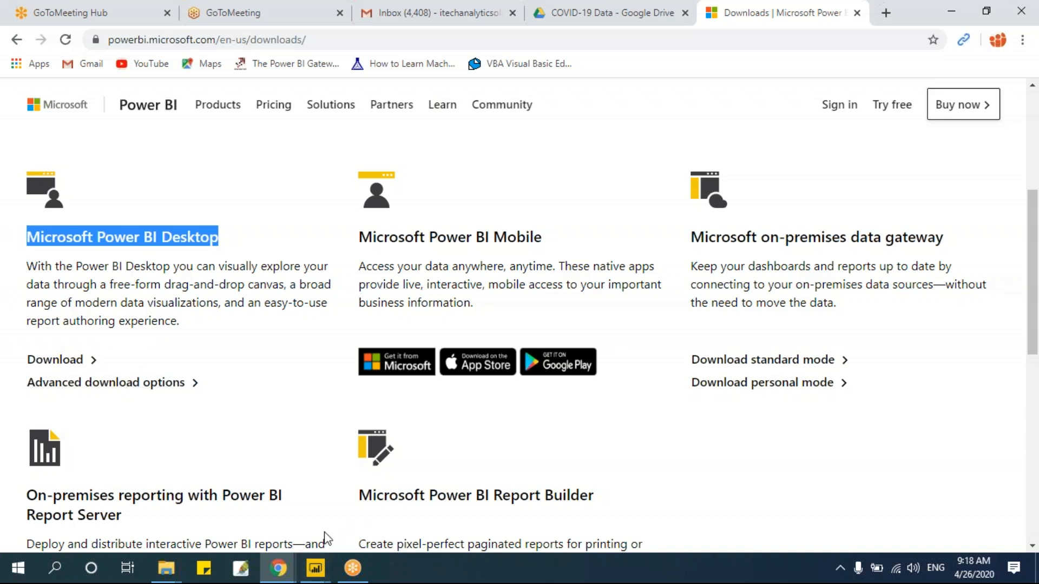
- Switch to Power BI Desktop, dismiss the start screen and look over the view and modeling commands
{"action": "mouse_move", "coordinate": [319, 572]}
{"action": "left_click", "coordinate": [357, 511]}
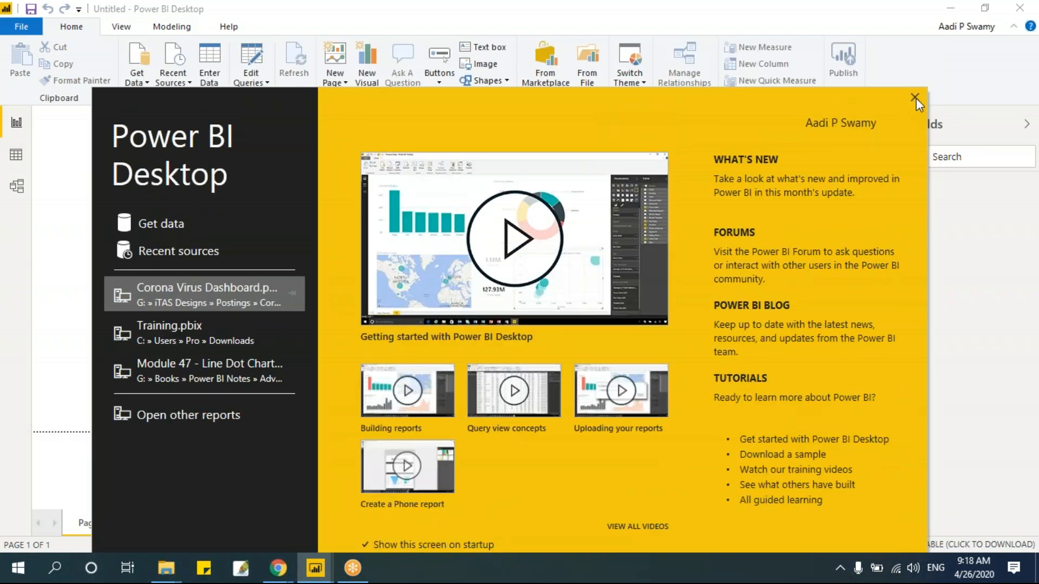
{"action": "left_click", "coordinate": [915, 98]}
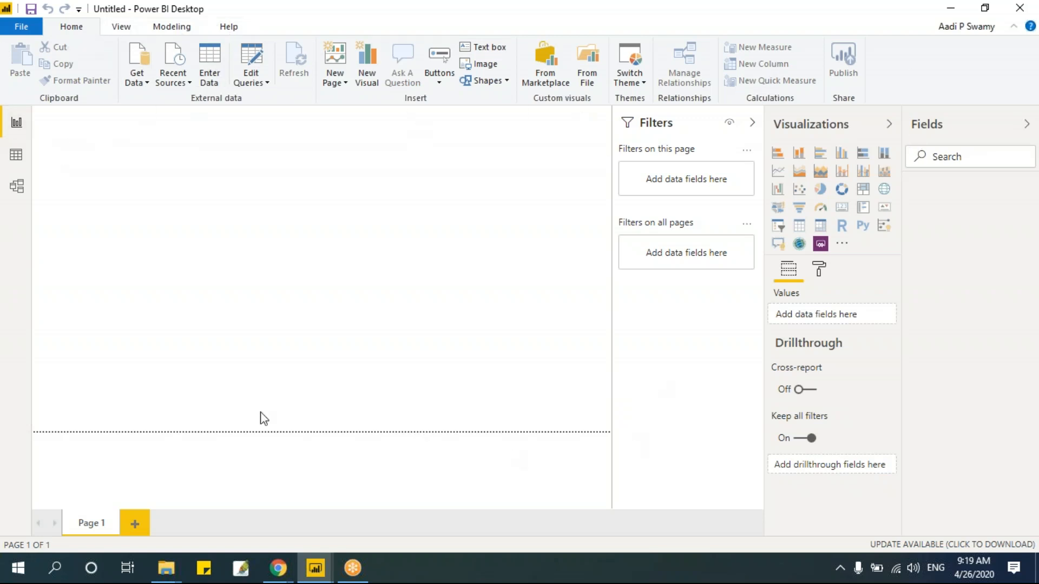
{"action": "left_click", "coordinate": [124, 28]}
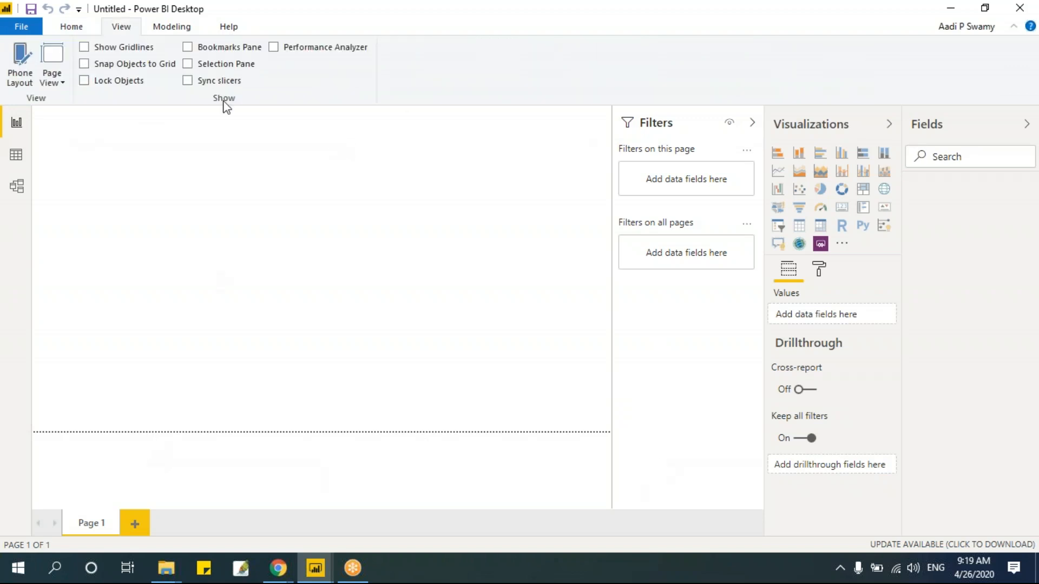
{"action": "left_click", "coordinate": [190, 27]}
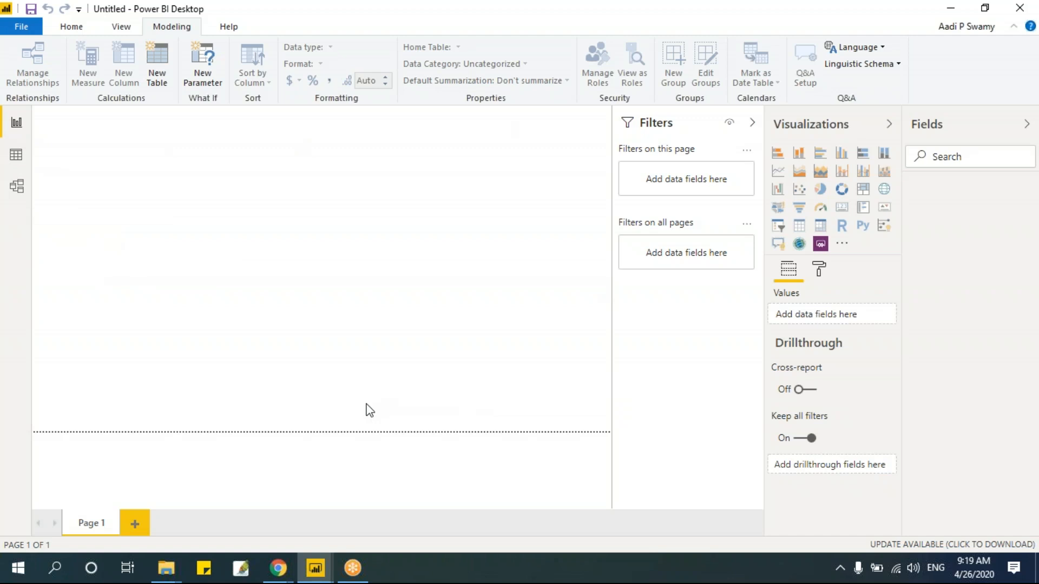
- In File Explorer, sort New Volume (G:) by type, find the Data Joins Excel workbook and copy it
{"action": "mouse_move", "coordinate": [174, 574]}
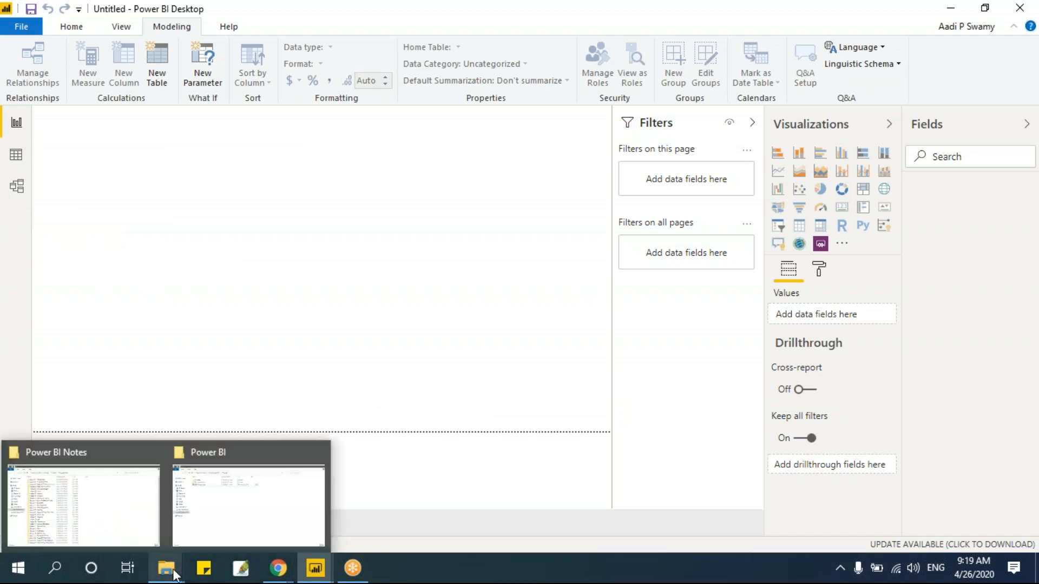
{"action": "left_click", "coordinate": [229, 515]}
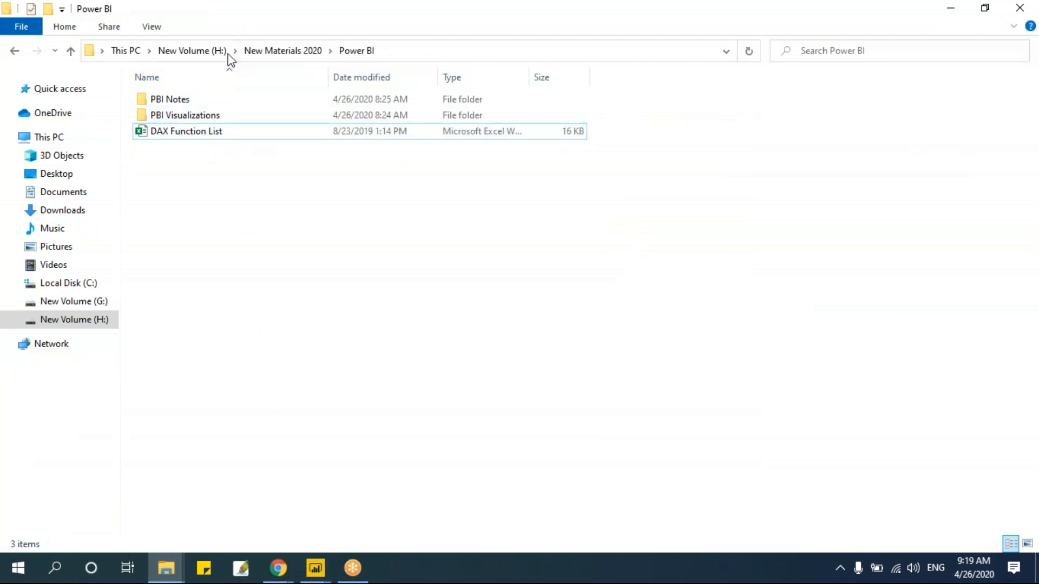
{"action": "left_click", "coordinate": [96, 305]}
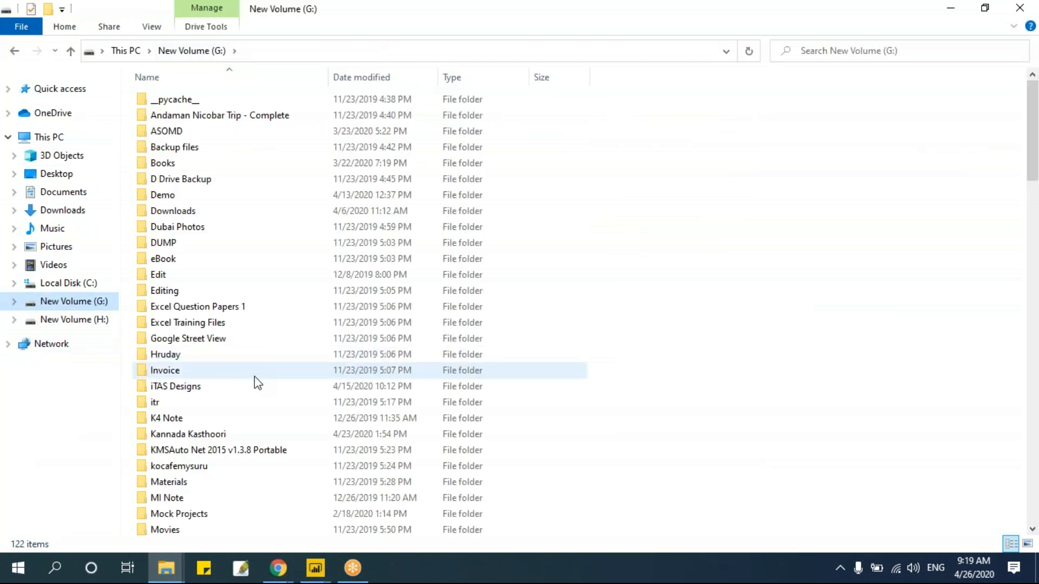
{"action": "scroll", "coordinate": [254, 379], "scroll_direction": "down", "scroll_amount": 8}
{"action": "scroll", "coordinate": [254, 385], "scroll_direction": "down", "scroll_amount": 10}
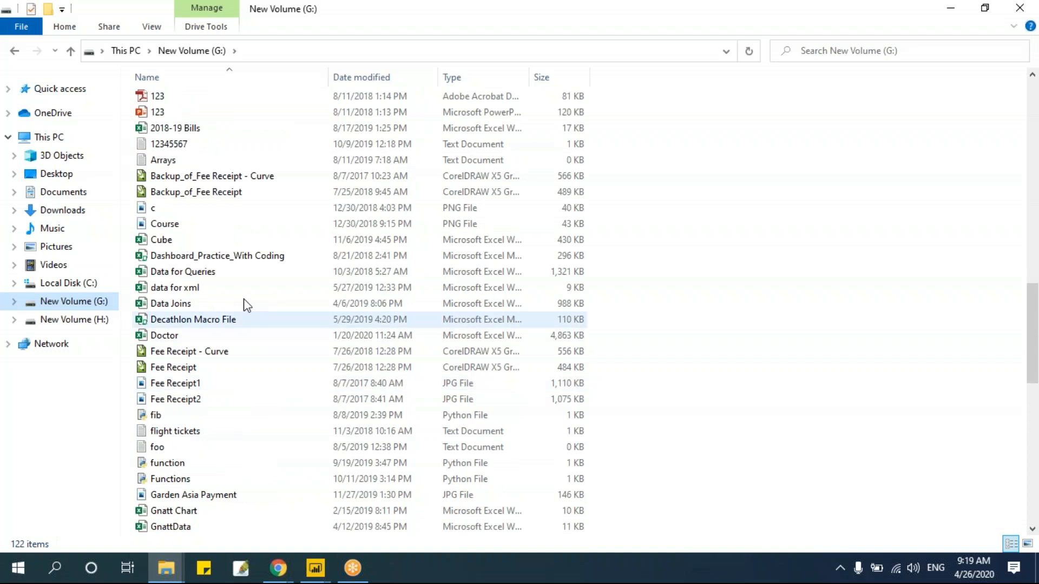
{"action": "scroll", "coordinate": [252, 411], "scroll_direction": "down", "scroll_amount": 7}
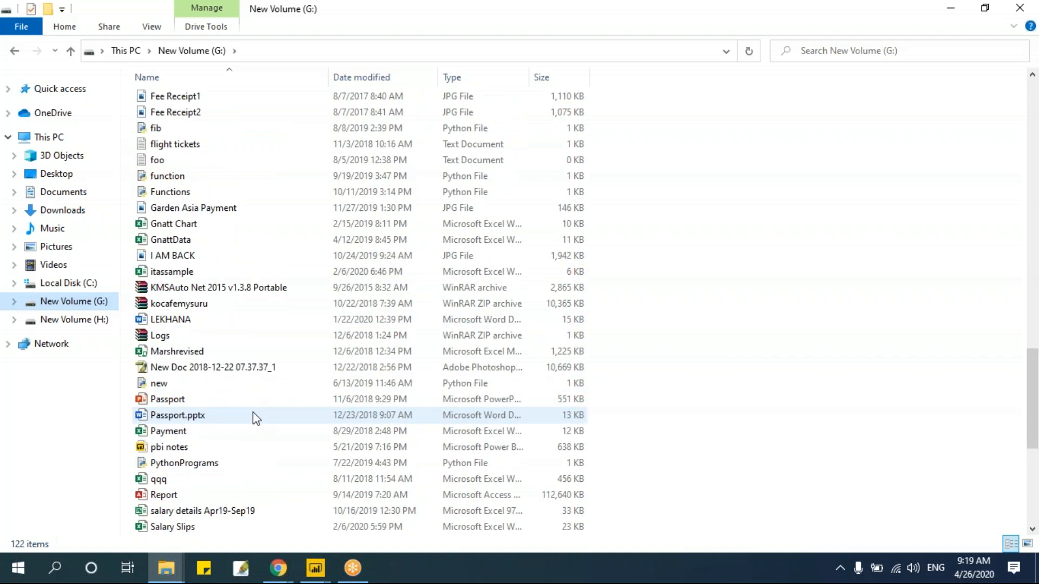
{"action": "left_click", "coordinate": [356, 78]}
{"action": "scroll", "coordinate": [248, 395], "scroll_direction": "down", "scroll_amount": 18}
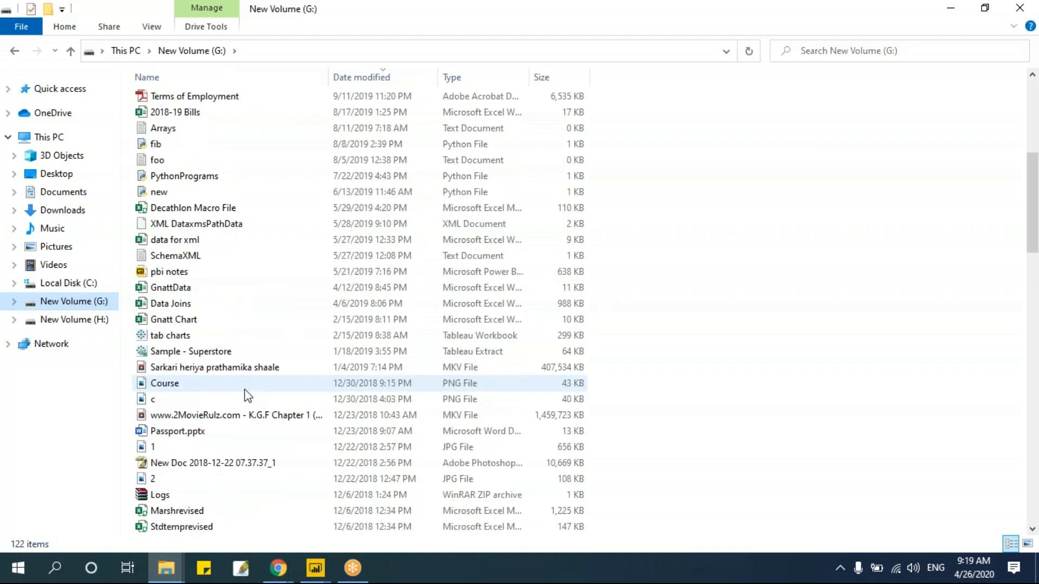
{"action": "scroll", "coordinate": [248, 395], "scroll_direction": "down", "scroll_amount": 5}
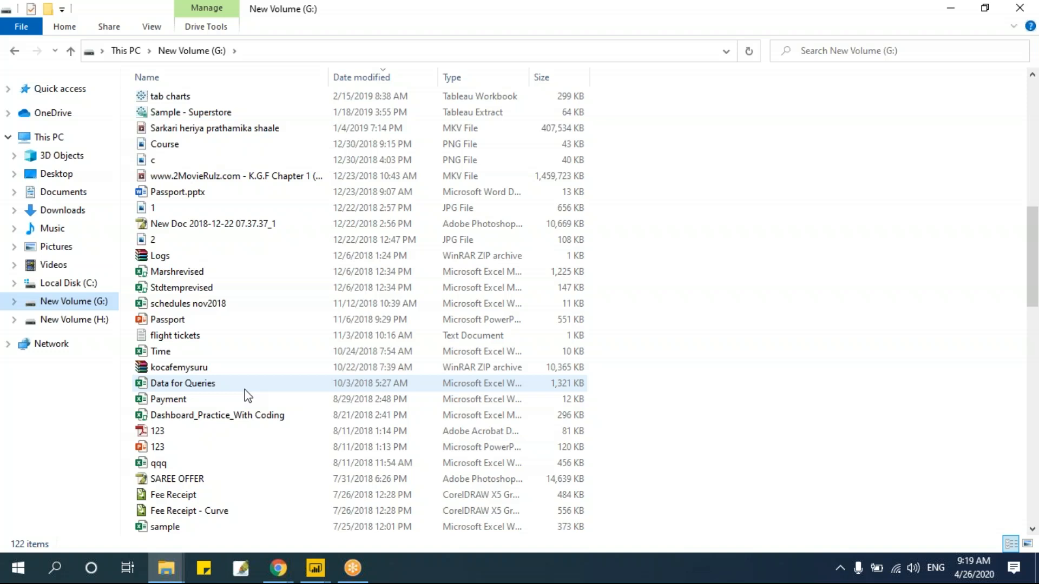
{"action": "scroll", "coordinate": [248, 395], "scroll_direction": "down", "scroll_amount": 2}
{"action": "left_click", "coordinate": [459, 79]}
{"action": "scroll", "coordinate": [273, 336], "scroll_direction": "down", "scroll_amount": 5}
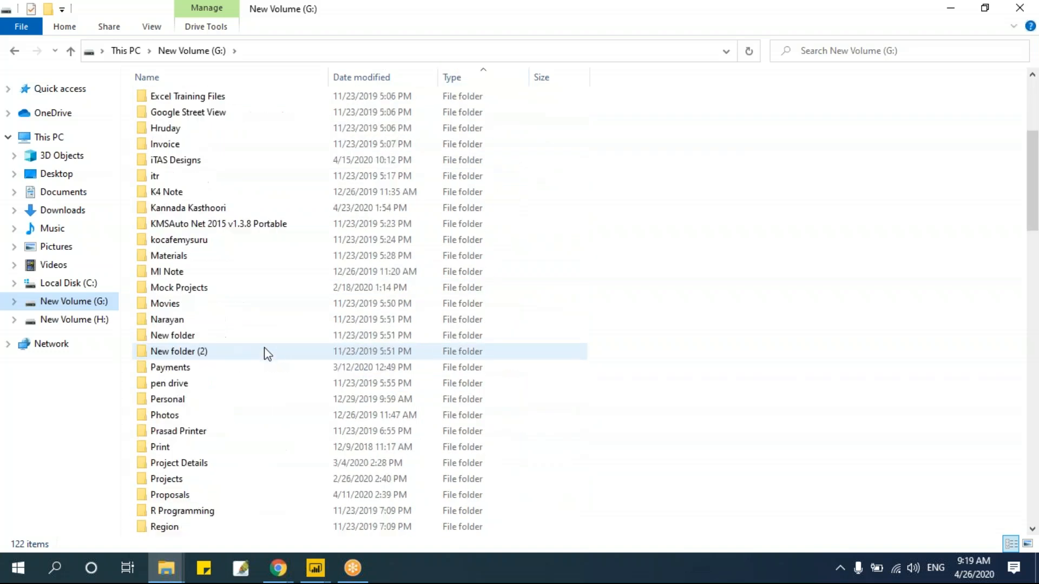
{"action": "scroll", "coordinate": [266, 354], "scroll_direction": "down", "scroll_amount": 16}
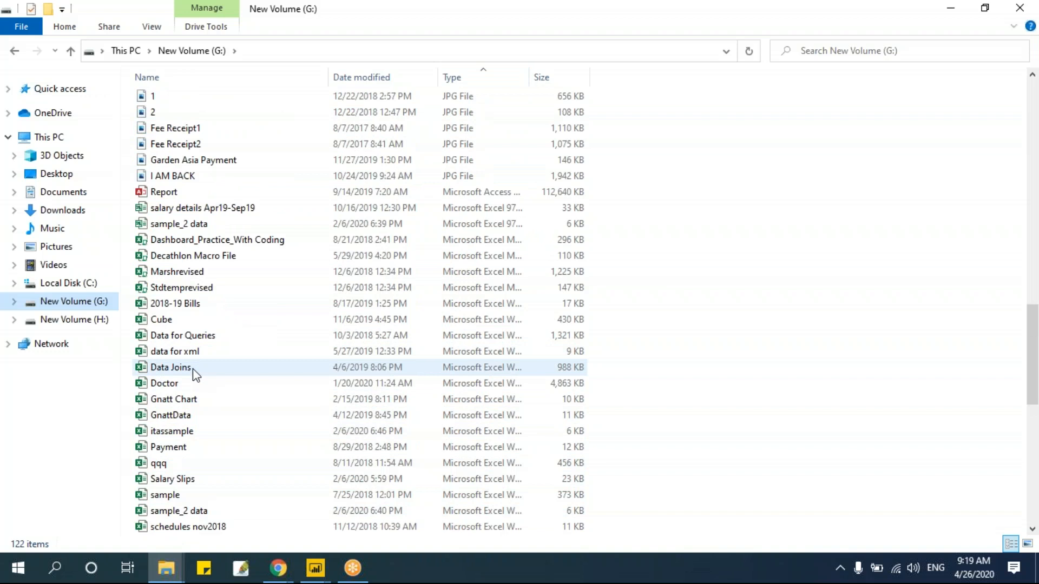
{"action": "left_click", "coordinate": [200, 369]}
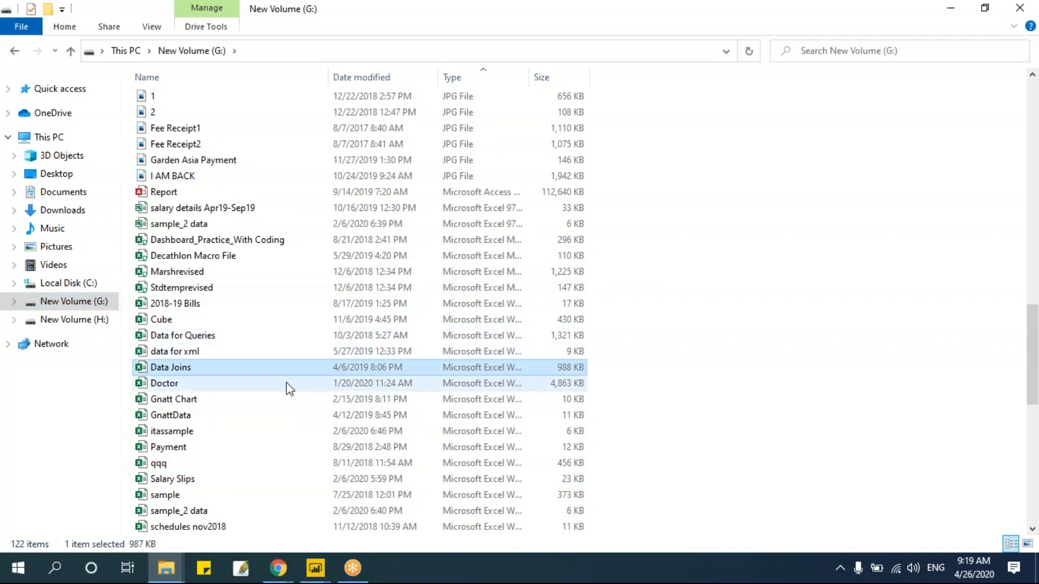
- Paste the copied Data Joins workbook into the Power BI folder under New Materials 2020 on New Volume (H:)
{"action": "left_click", "coordinate": [75, 320]}
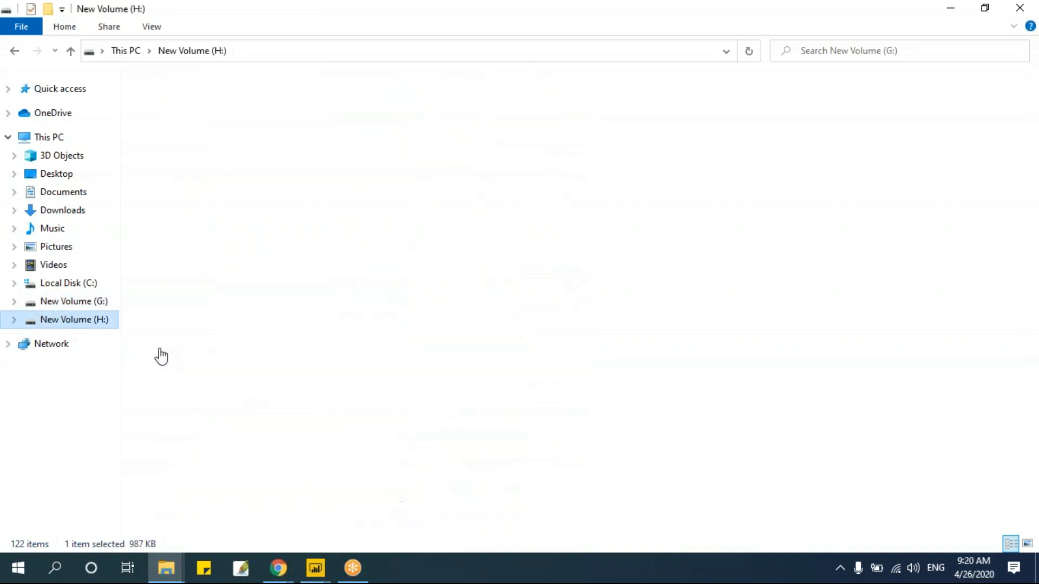
{"action": "double_click", "coordinate": [207, 198]}
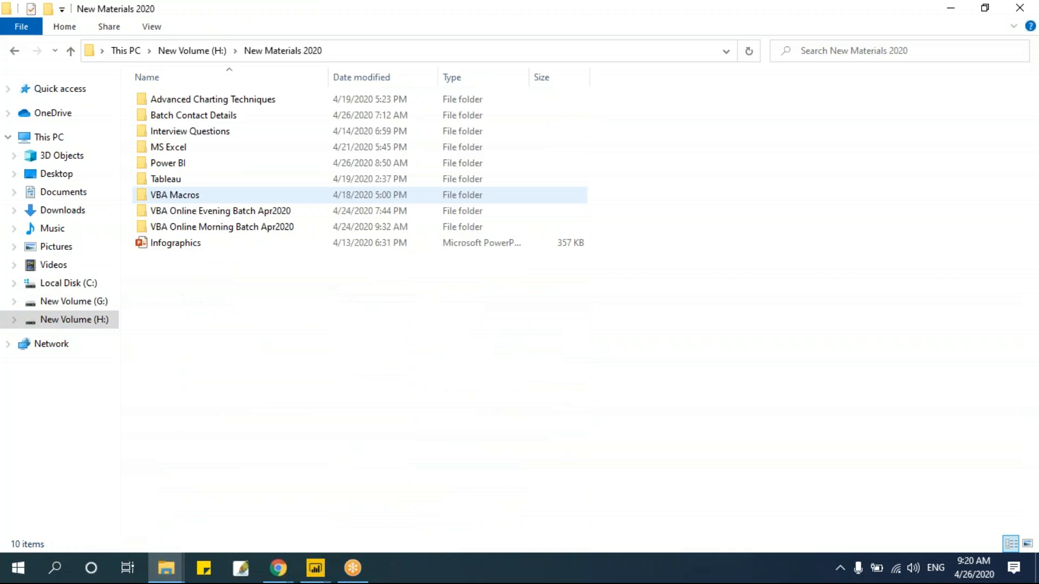
{"action": "double_click", "coordinate": [200, 164]}
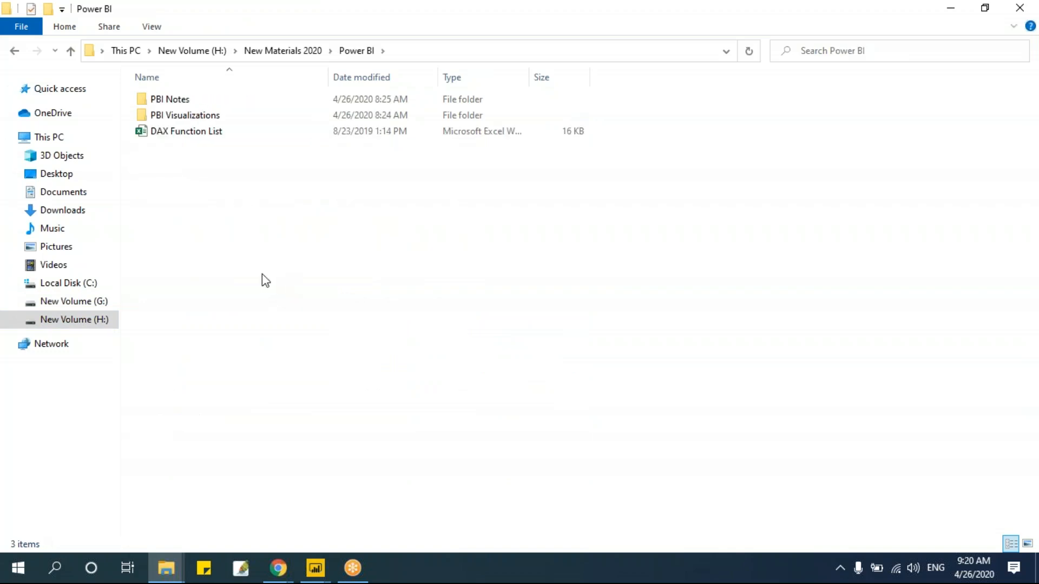
{"action": "key", "text": "ctrl+v"}
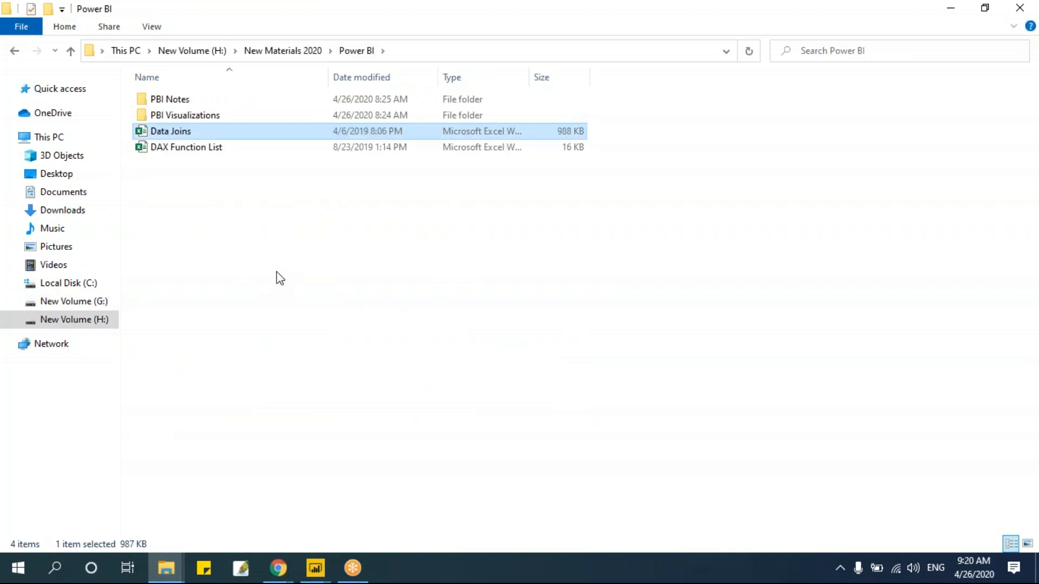
- Switch to Power BI Desktop, open the complete Get Data list and browse the available data source connectors
{"action": "left_click", "coordinate": [315, 568]}
{"action": "left_click", "coordinate": [344, 541]}
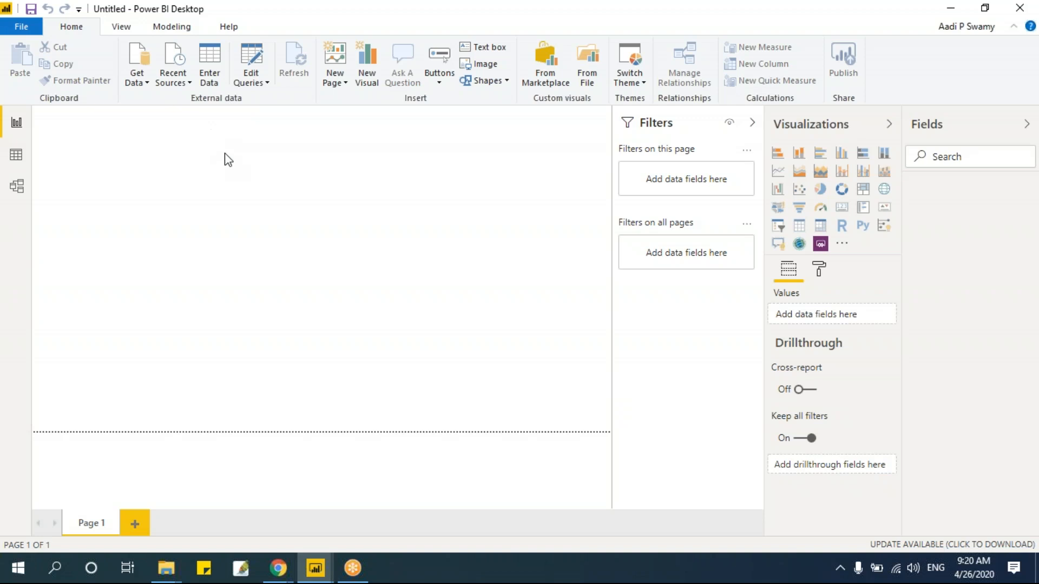
{"action": "left_click", "coordinate": [146, 83]}
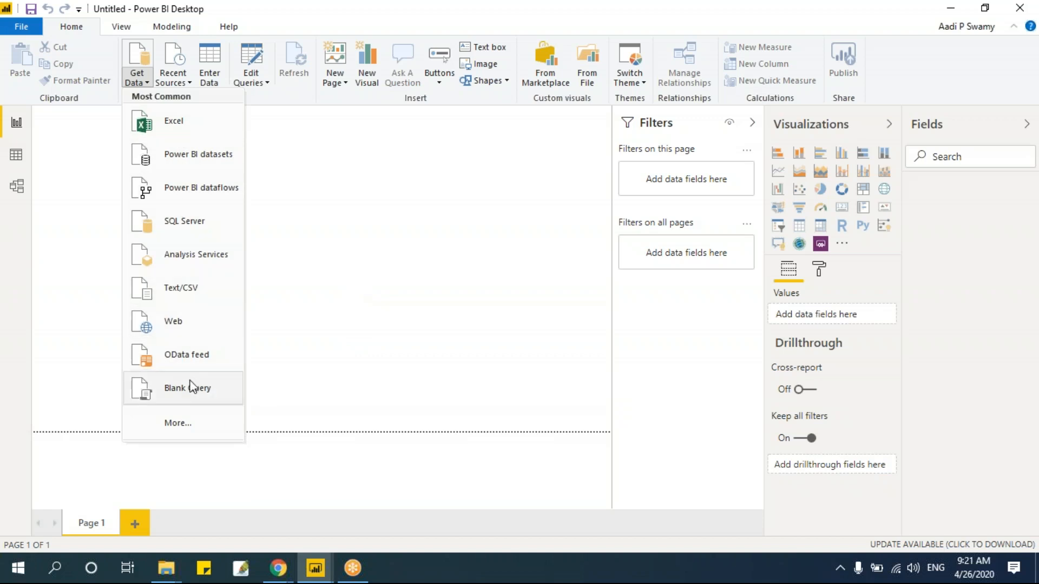
{"action": "left_click", "coordinate": [185, 425]}
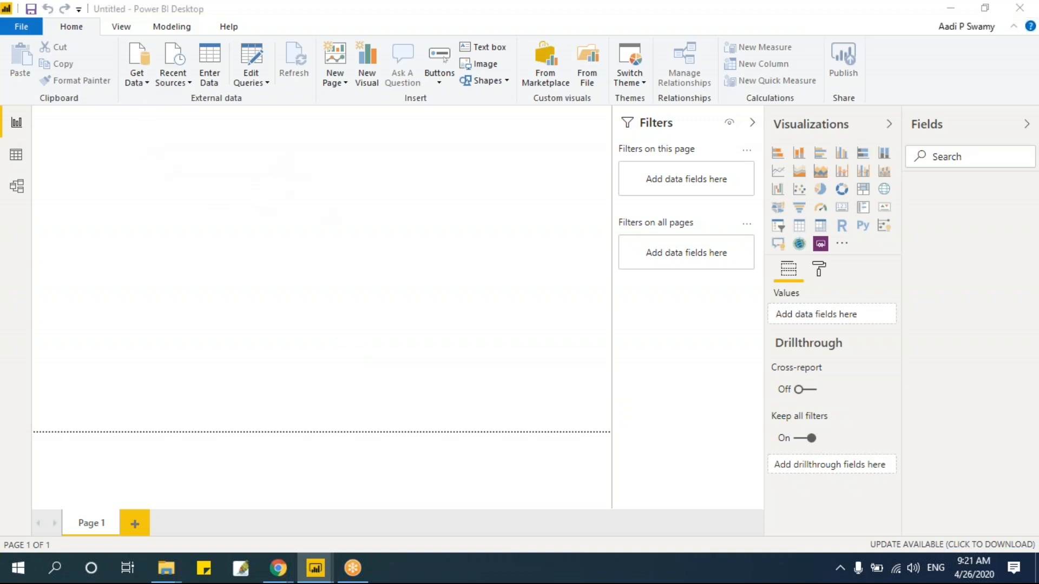
{"action": "left_click_drag", "start_coordinate": [482, 34], "coordinate": [339, 39]}
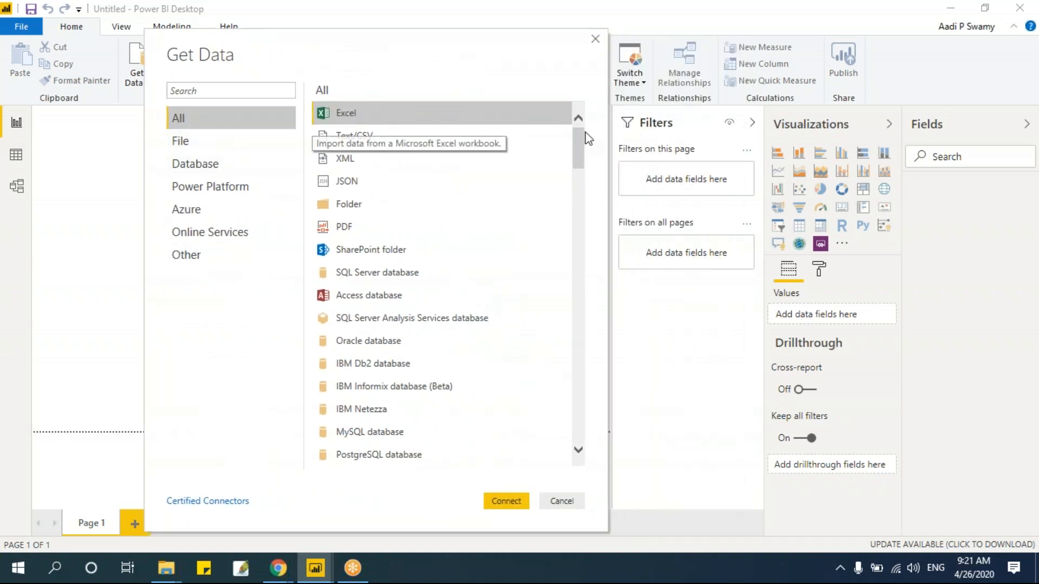
{"action": "mouse_move", "coordinate": [579, 143]}
{"action": "left_mouse_down"}
{"action": "mouse_move", "coordinate": [589, 398]}
{"action": "mouse_move", "coordinate": [572, 128]}
{"action": "left_mouse_up"}
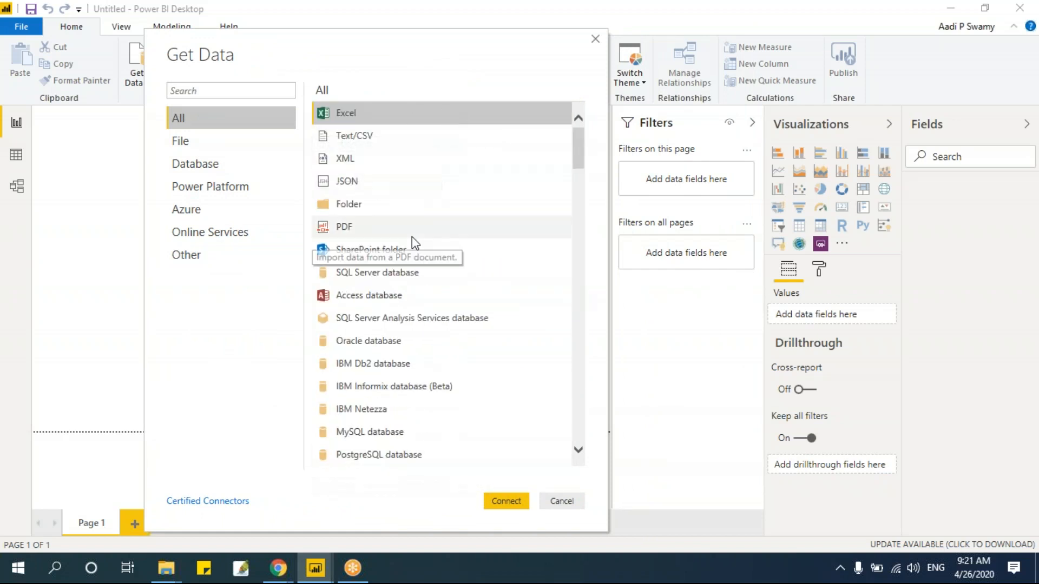
- Review the connectors offered in the File, Database, Power Platform, Azure and Online Services categories
{"action": "left_click", "coordinate": [206, 150]}
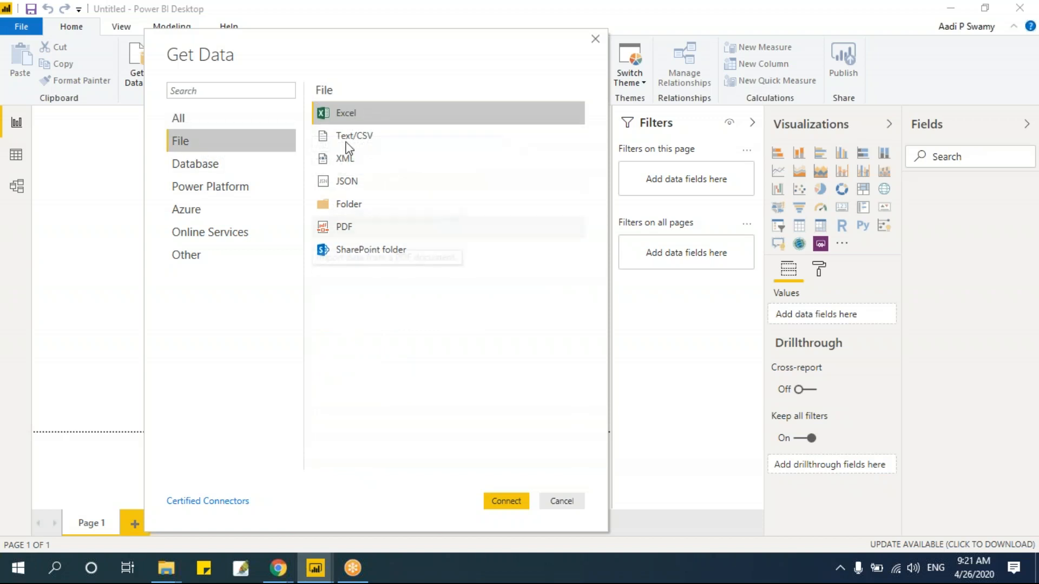
{"action": "left_click", "coordinate": [234, 169]}
{"action": "left_click_drag", "start_coordinate": [577, 138], "coordinate": [559, 118]}
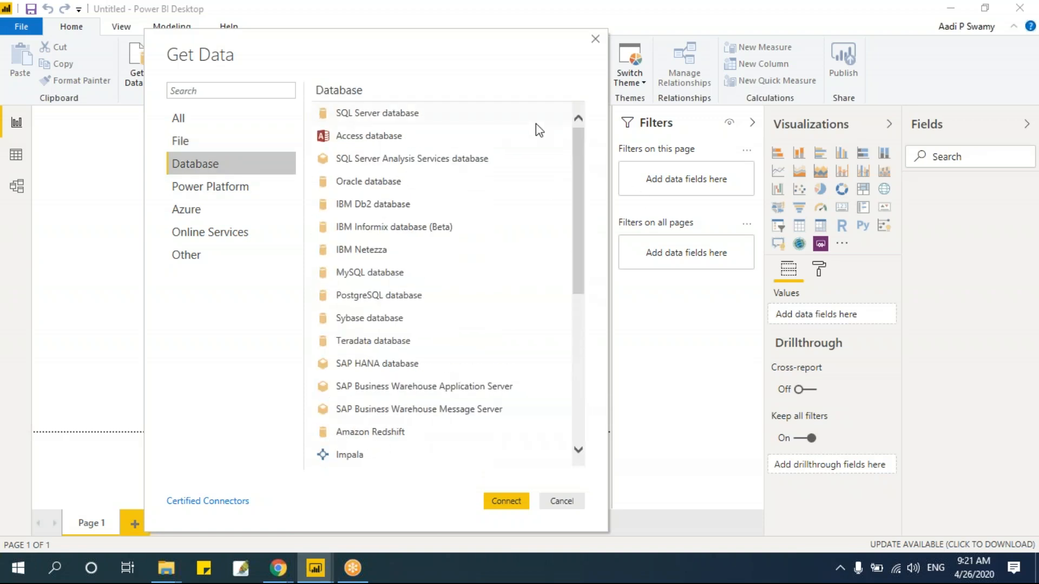
{"action": "left_click", "coordinate": [222, 186]}
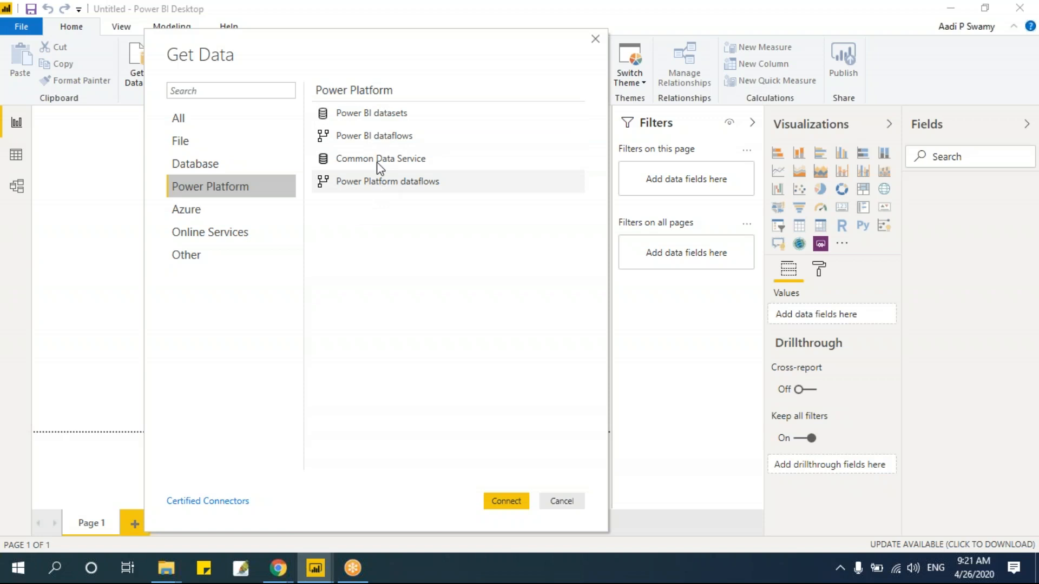
{"action": "left_click", "coordinate": [216, 208]}
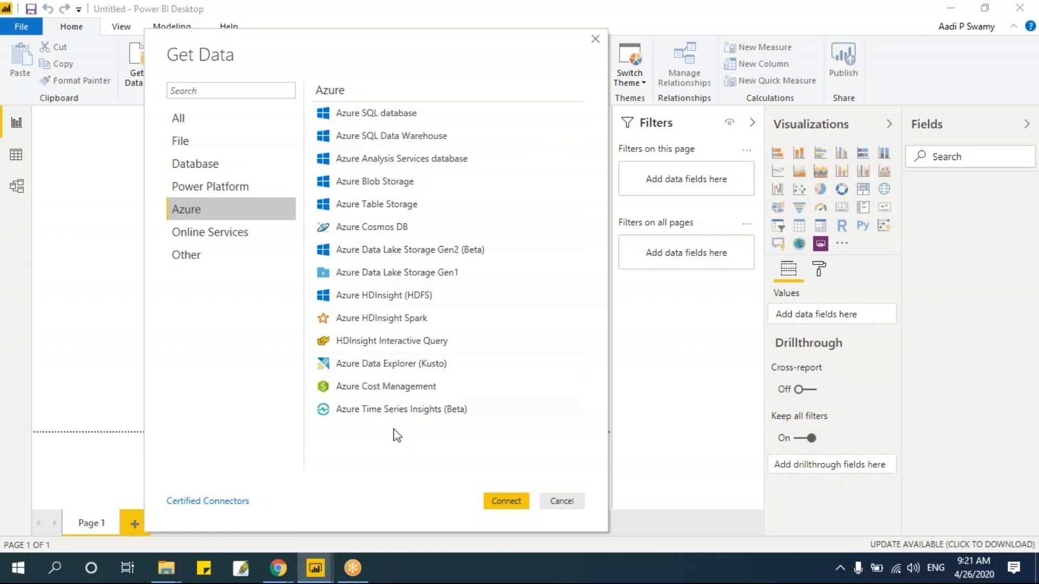
{"action": "left_click", "coordinate": [220, 236]}
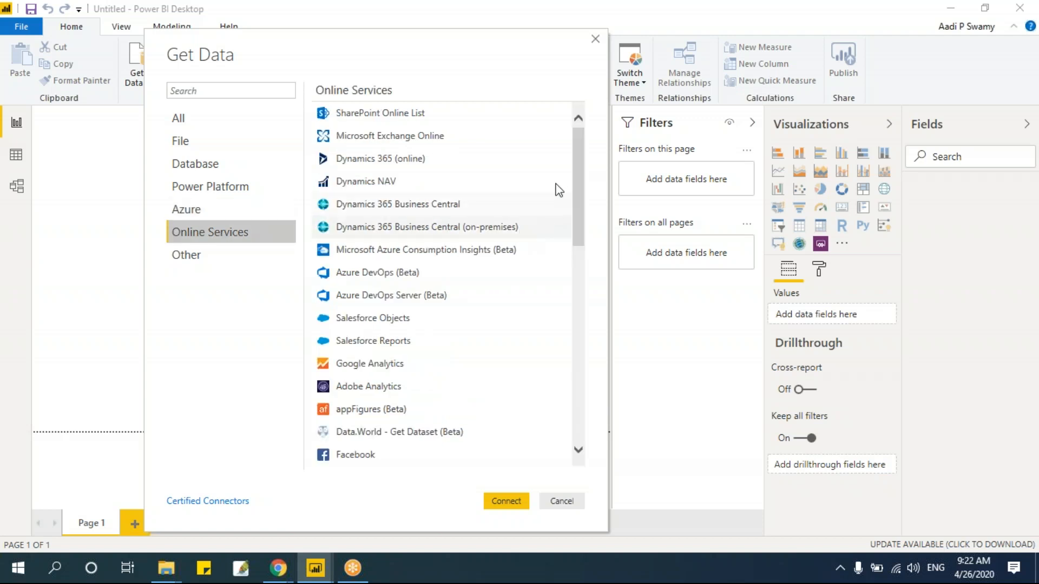
{"action": "mouse_move", "coordinate": [576, 130]}
{"action": "left_mouse_down"}
{"action": "mouse_move", "coordinate": [591, 420]}
{"action": "mouse_move", "coordinate": [592, 121]}
{"action": "left_mouse_up"}
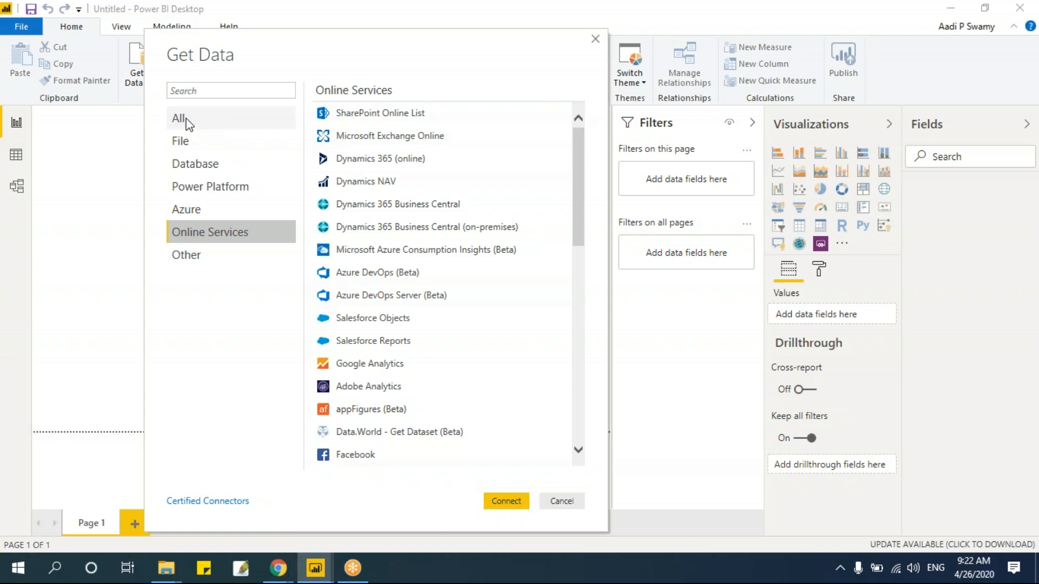
- Connect to an Excel source and open the Data Joins workbook from New Materials 2020 > Power BI on New Volume (H:)
{"action": "left_click", "coordinate": [186, 120]}
{"action": "left_click", "coordinate": [327, 113]}
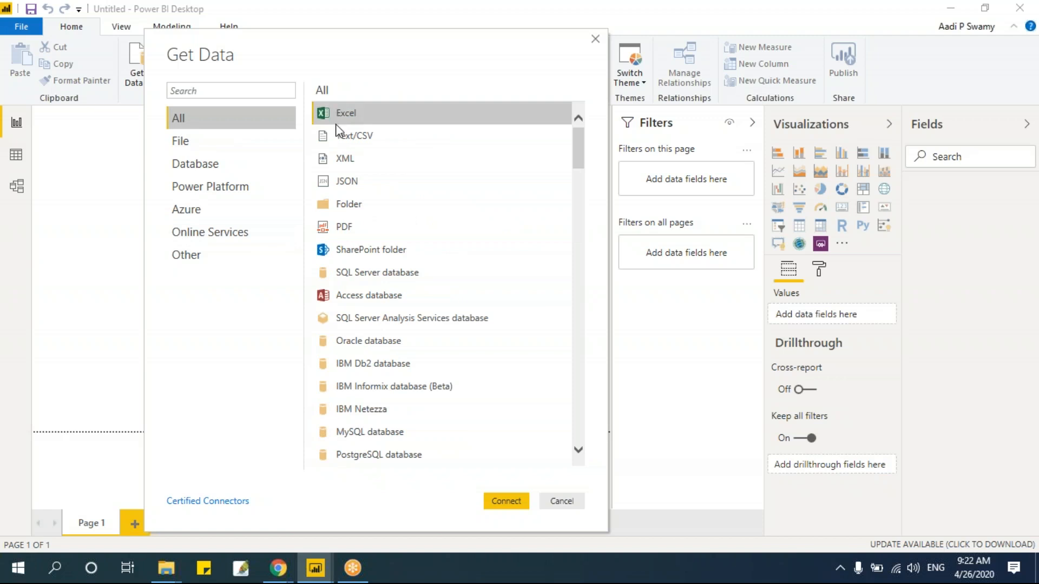
{"action": "left_click", "coordinate": [501, 501]}
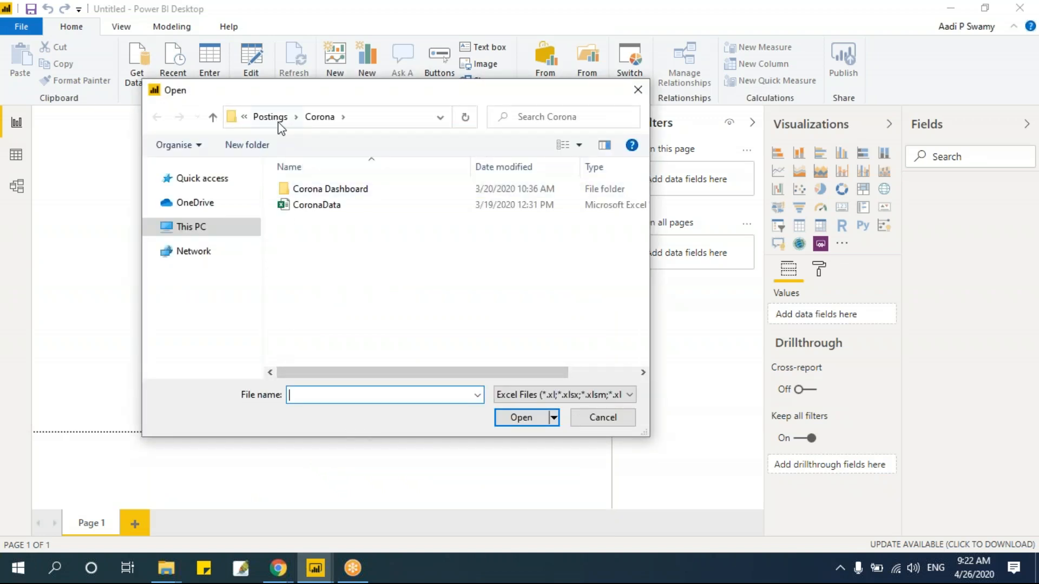
{"action": "left_click", "coordinate": [166, 568]}
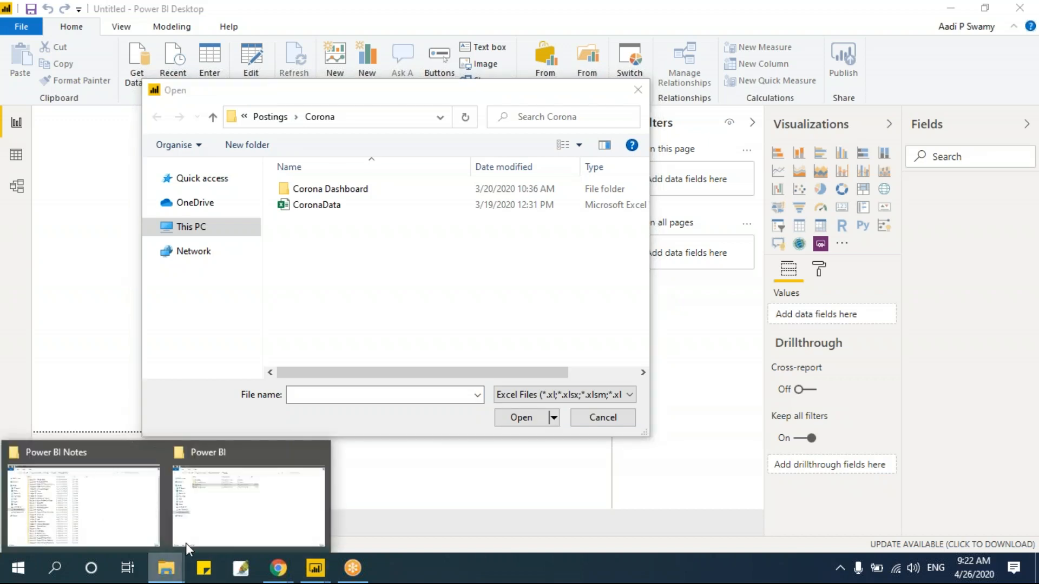
{"action": "left_click", "coordinate": [202, 237]}
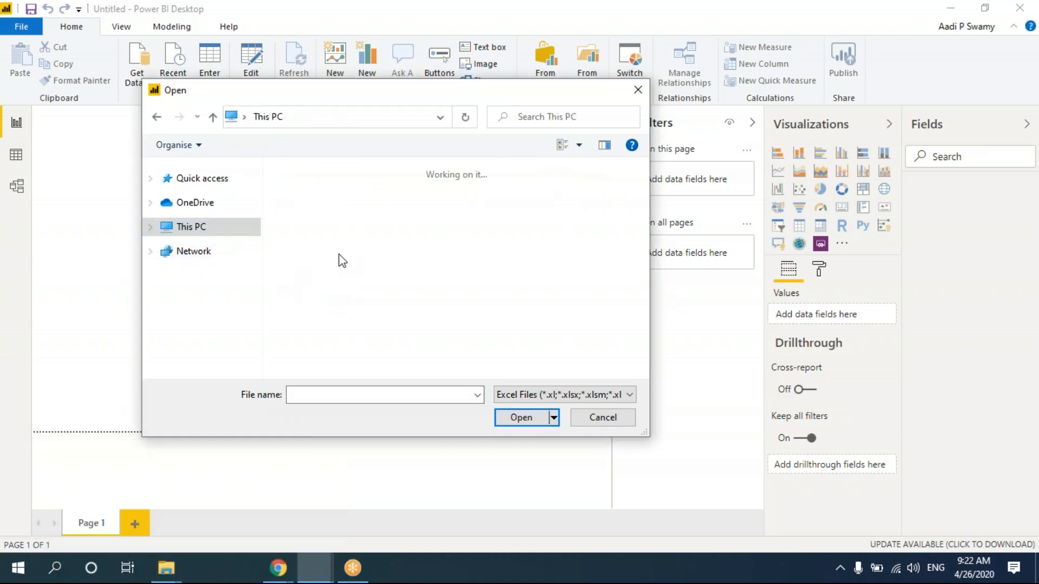
{"action": "scroll", "coordinate": [359, 282], "scroll_direction": "down", "scroll_amount": 5}
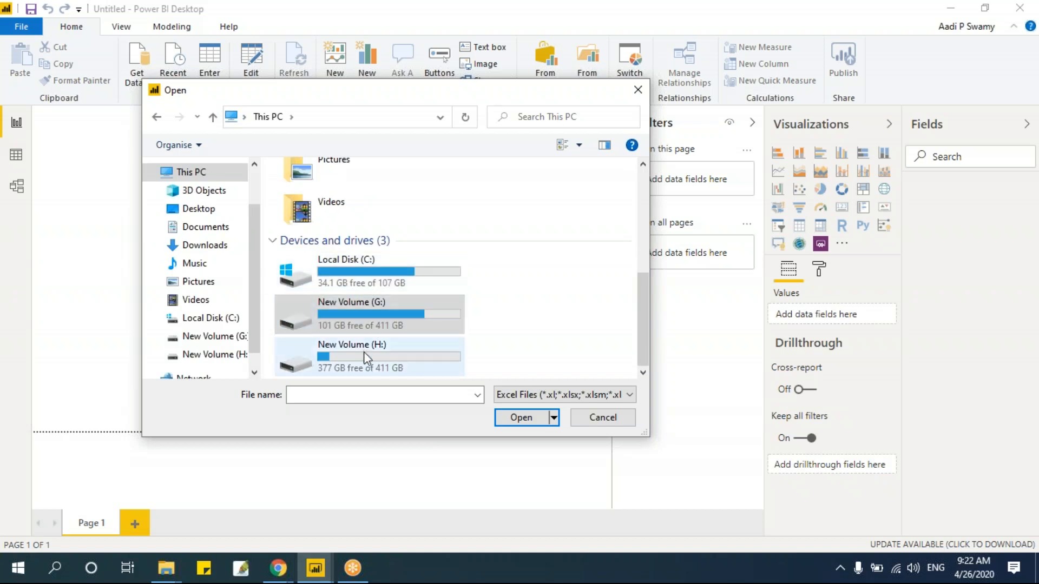
{"action": "double_click", "coordinate": [364, 351]}
{"action": "double_click", "coordinate": [346, 284]}
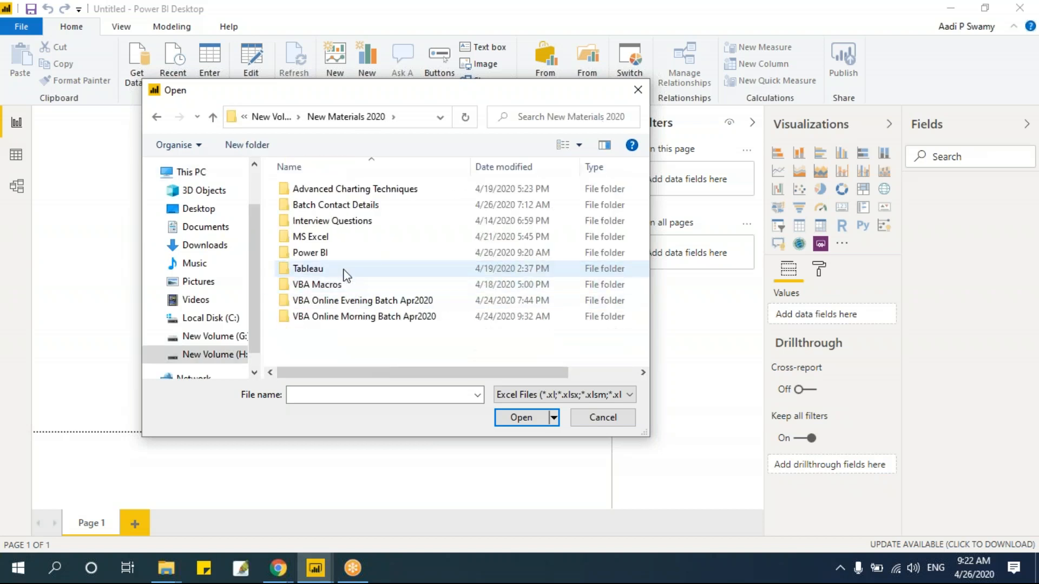
{"action": "double_click", "coordinate": [333, 252]}
{"action": "left_click", "coordinate": [319, 222]}
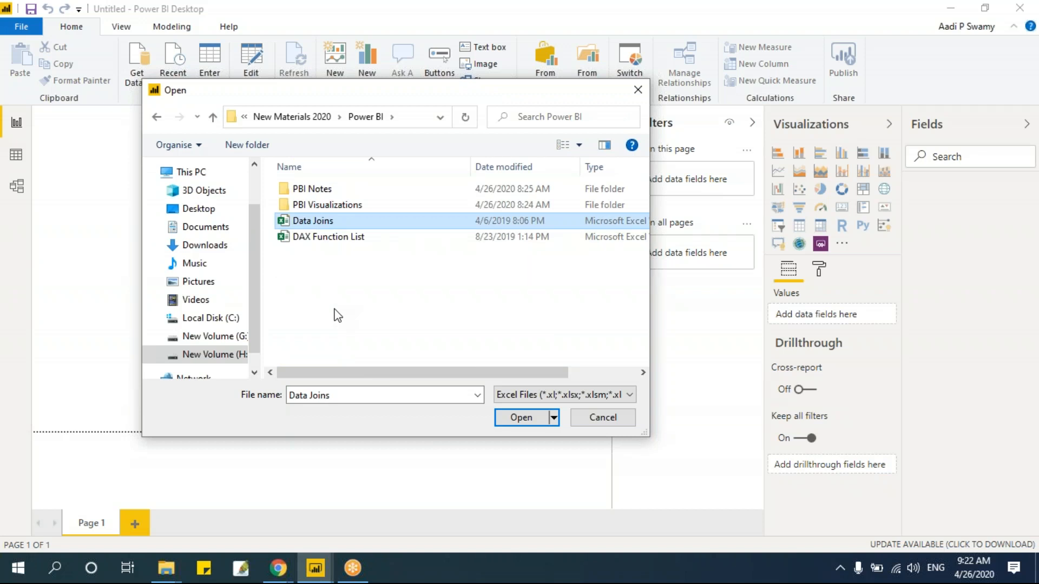
{"action": "left_click", "coordinate": [524, 421]}
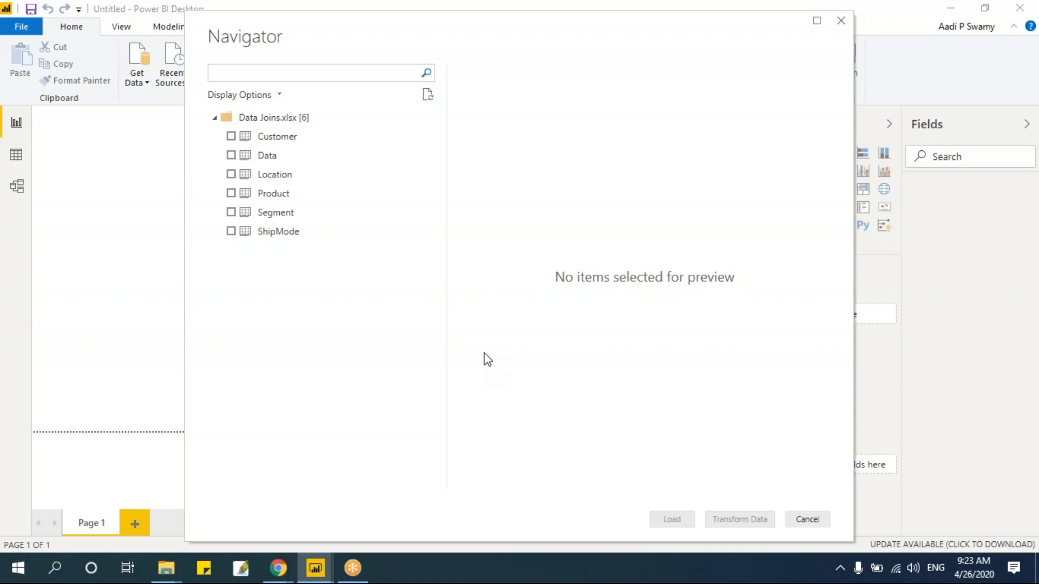
- Select only the Customer, Data and Location sheets of Data Joins.xlsx for import
{"action": "left_click", "coordinate": [231, 137]}
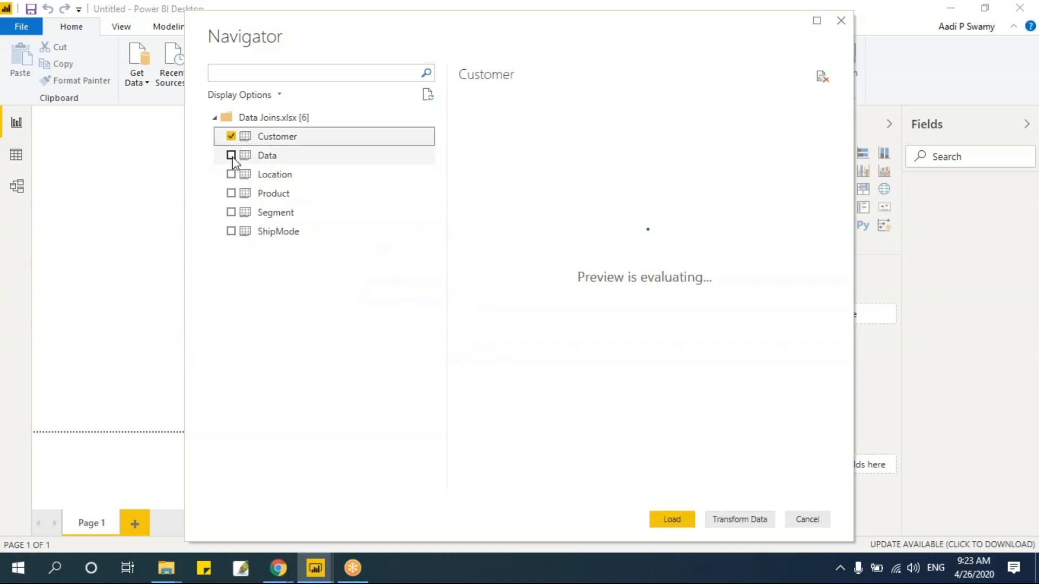
{"action": "left_click", "coordinate": [231, 156]}
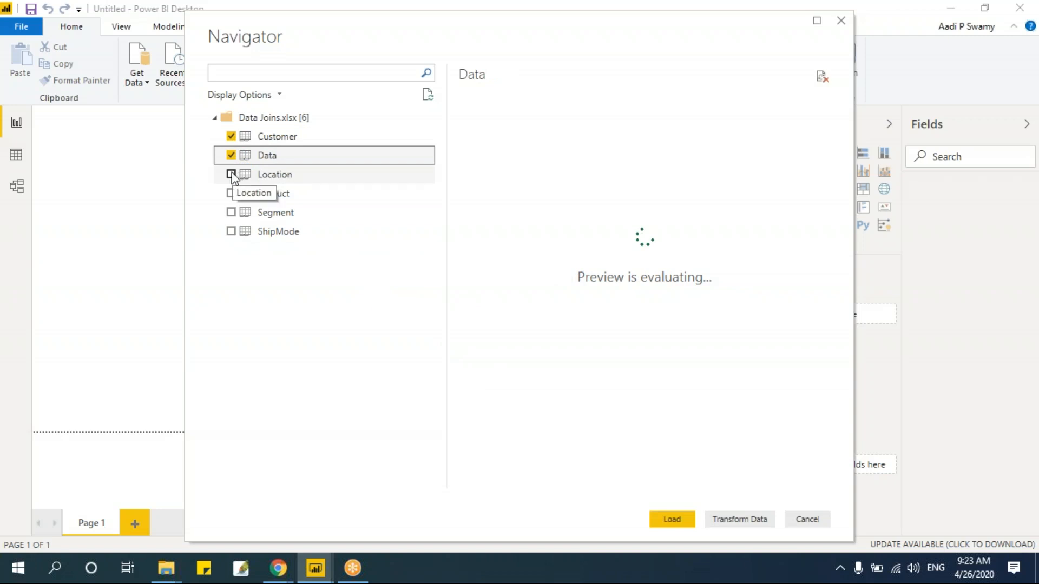
{"action": "left_click", "coordinate": [231, 174]}
{"action": "left_click", "coordinate": [231, 213]}
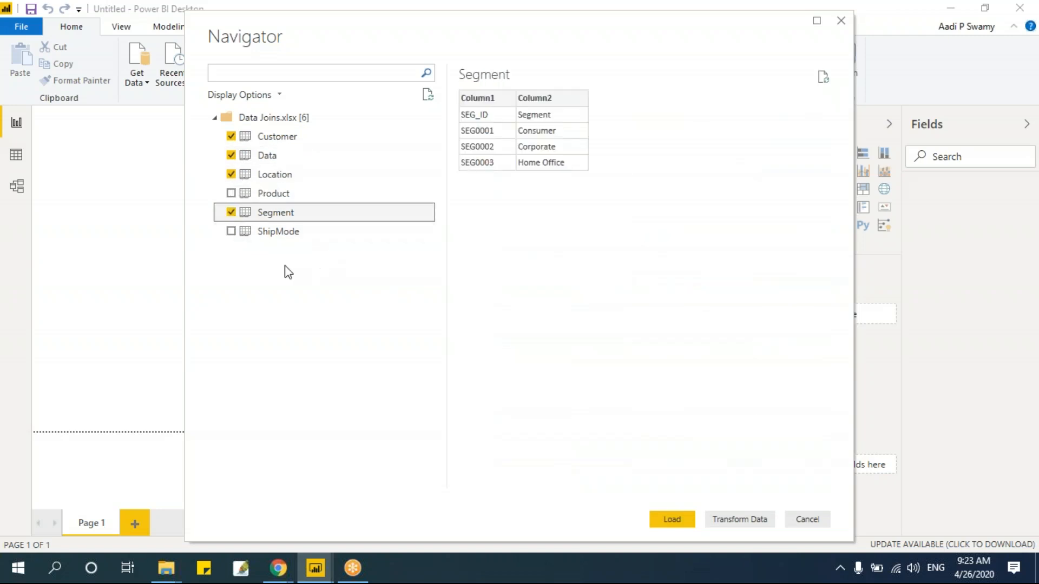
{"action": "left_click", "coordinate": [236, 214]}
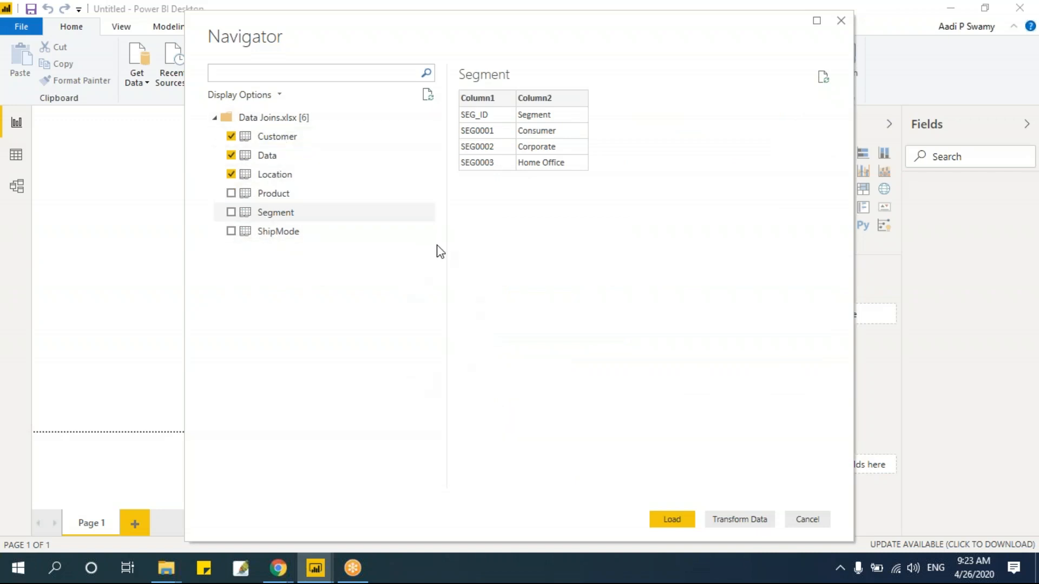
- Preview the Customer and Data sheets and compare their column headers and the shared Customer ID column
{"action": "left_click", "coordinate": [331, 141]}
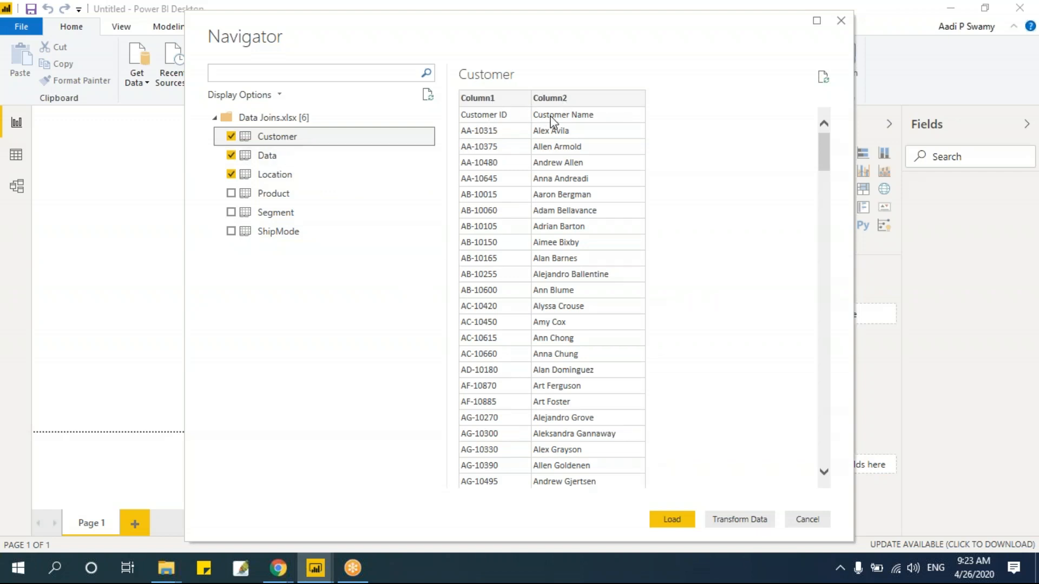
{"action": "left_click", "coordinate": [345, 158]}
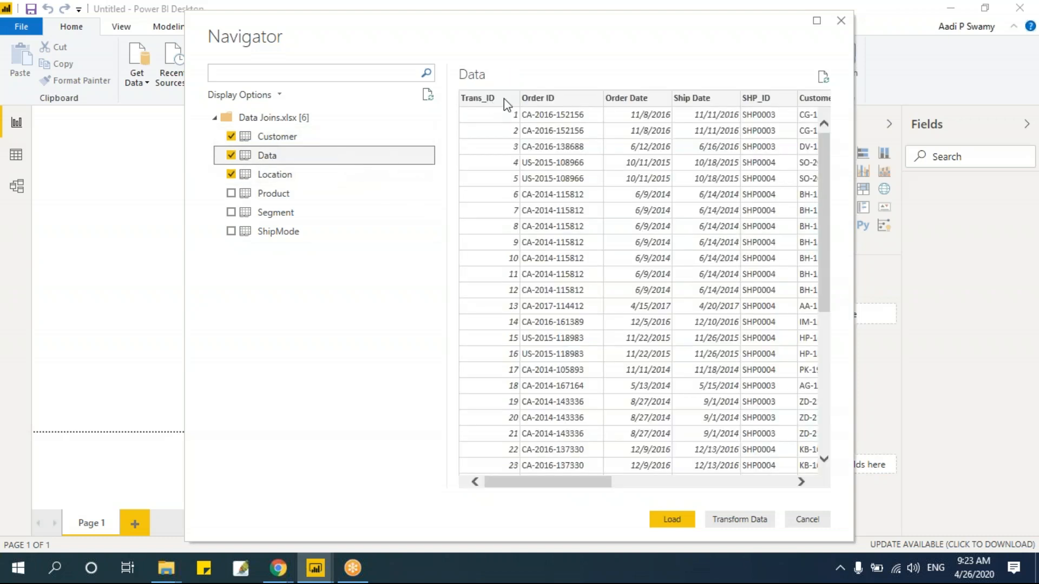
{"action": "left_click", "coordinate": [318, 140]}
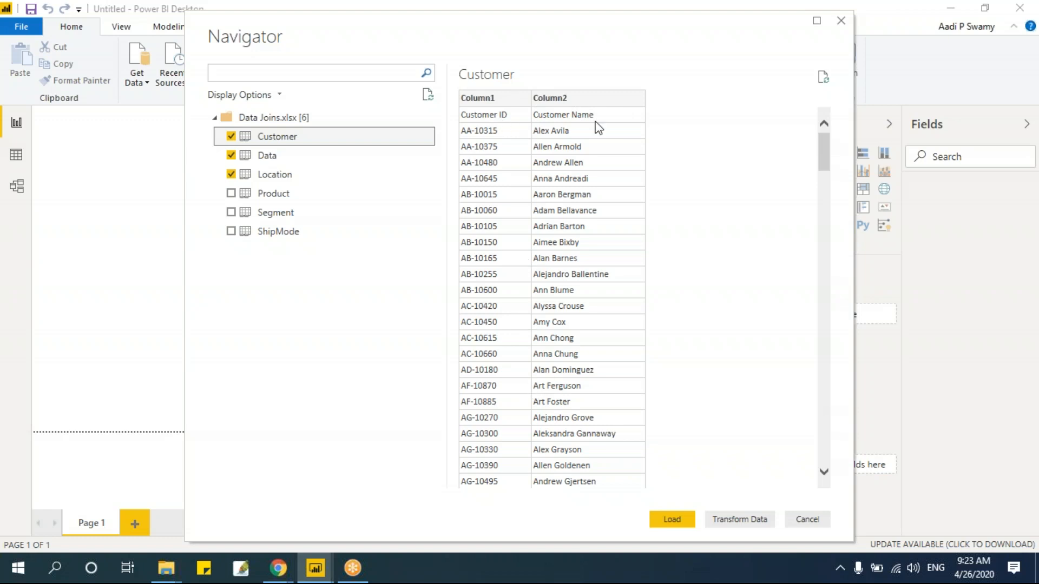
{"action": "left_click", "coordinate": [313, 178]}
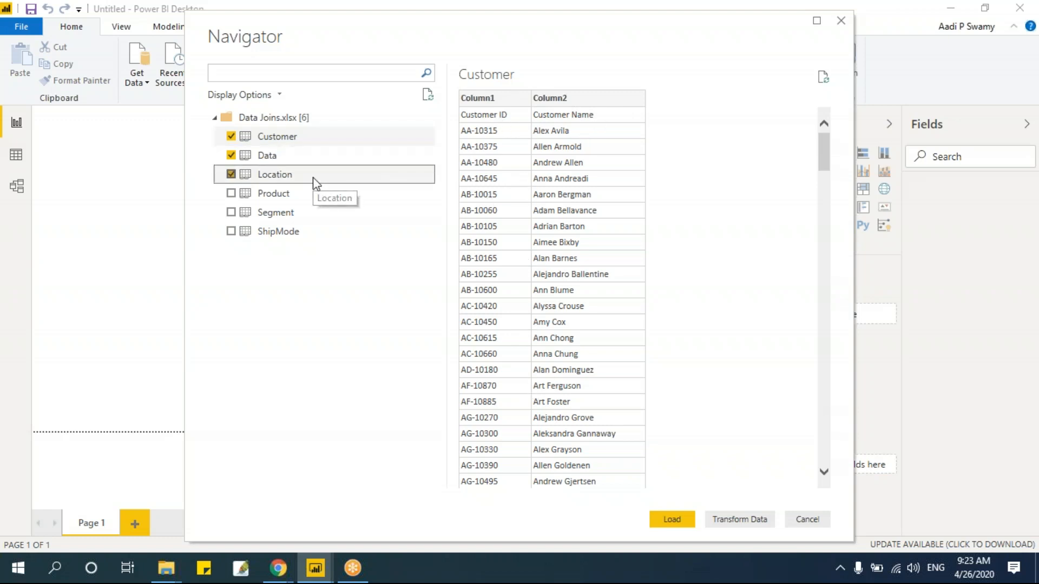
{"action": "left_click", "coordinate": [297, 138]}
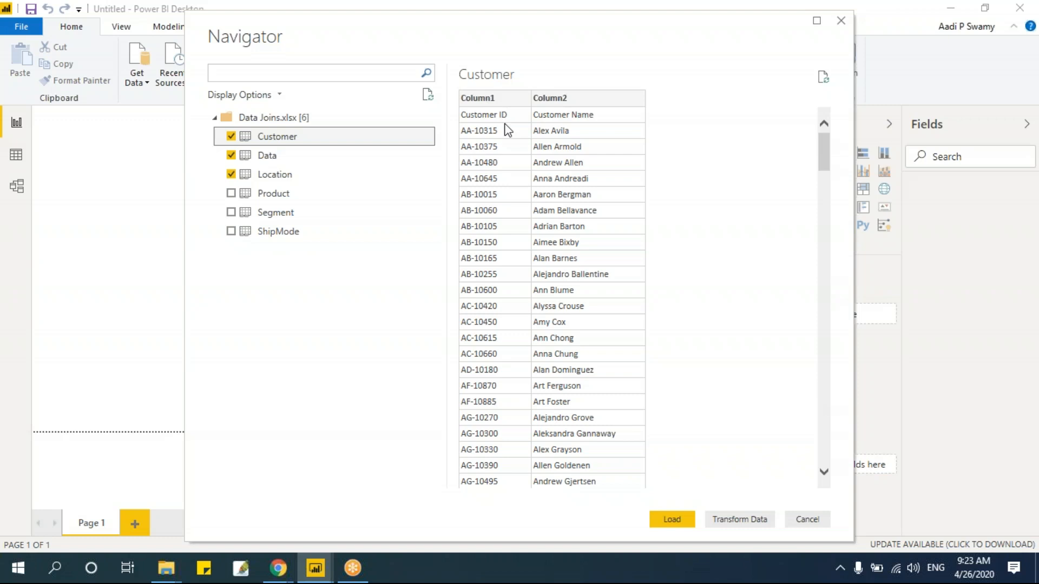
{"action": "left_click", "coordinate": [300, 158]}
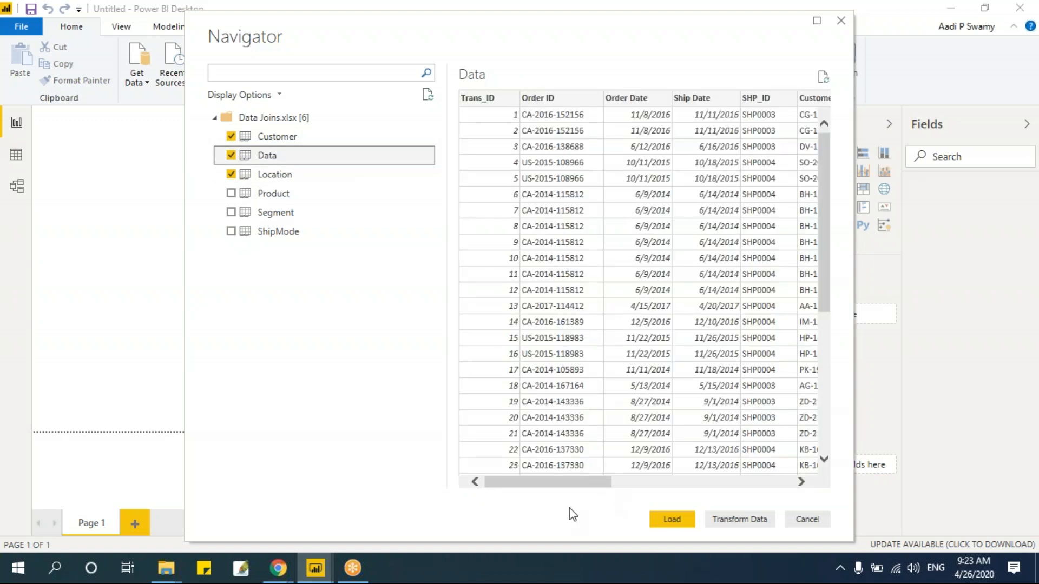
{"action": "left_click_drag", "start_coordinate": [572, 483], "coordinate": [602, 484]}
{"action": "left_click_drag", "start_coordinate": [627, 486], "coordinate": [629, 486]}
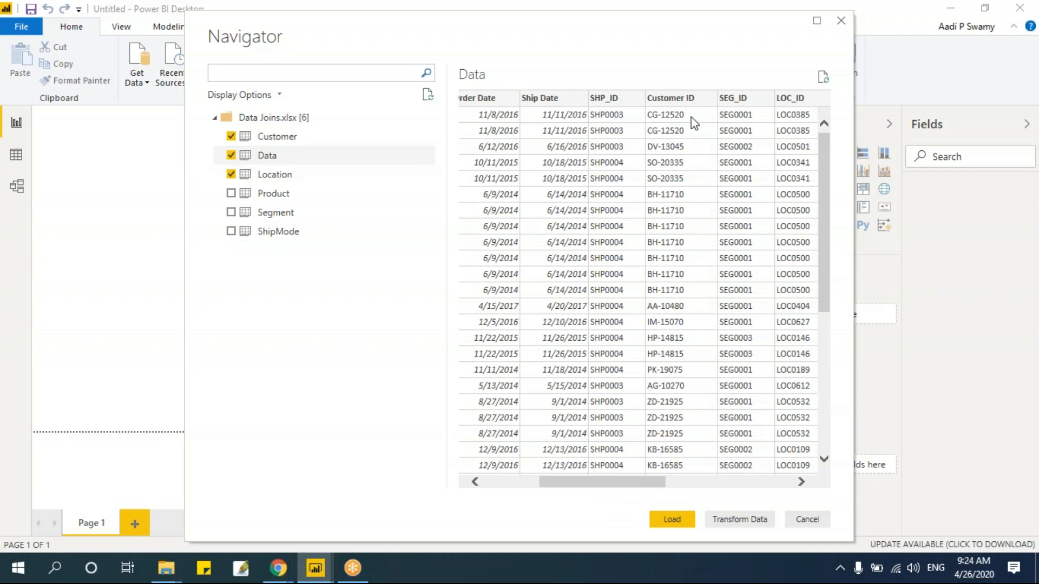
{"action": "left_click", "coordinate": [315, 139]}
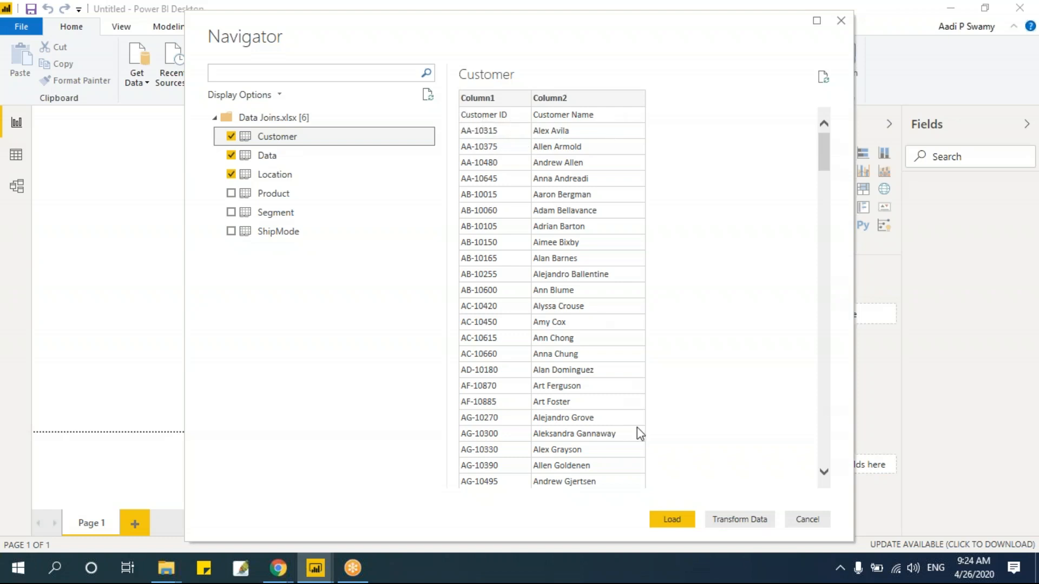
- Open the selected sheets in Power Query Editor and promote the Customer query's first row to headers
{"action": "left_click", "coordinate": [742, 520]}
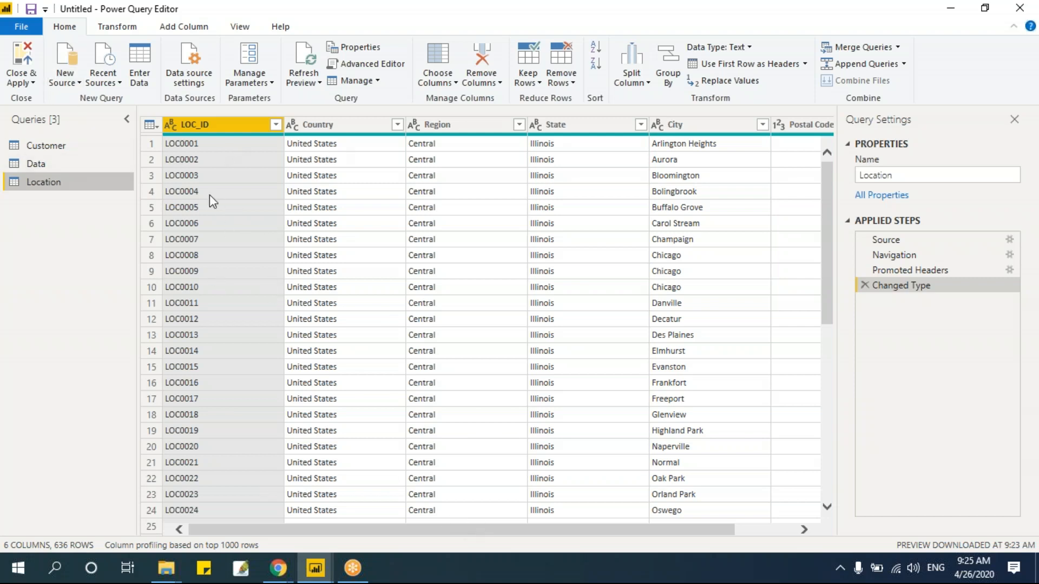
{"action": "left_click", "coordinate": [70, 163]}
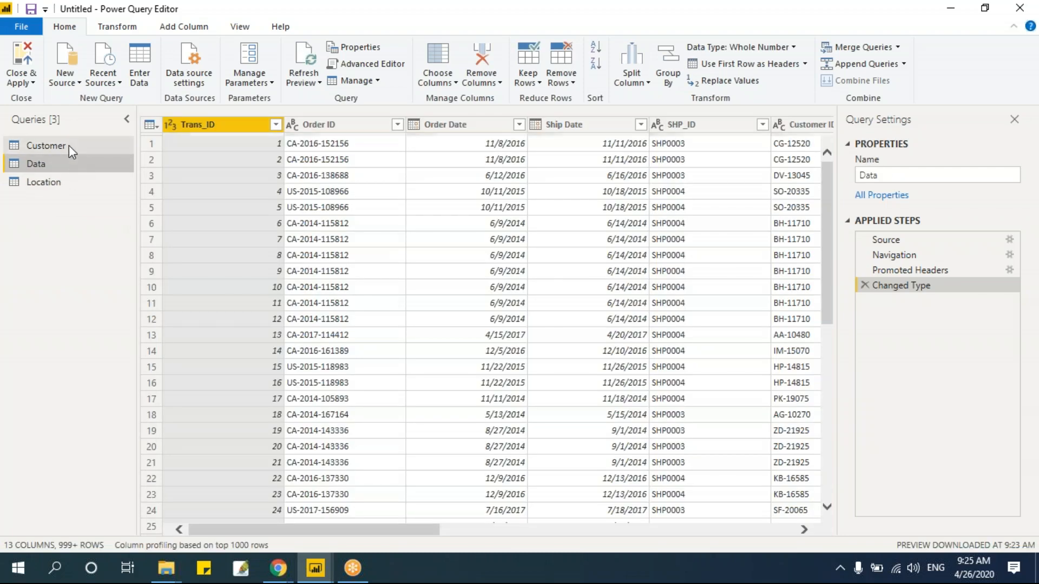
{"action": "left_click", "coordinate": [69, 145]}
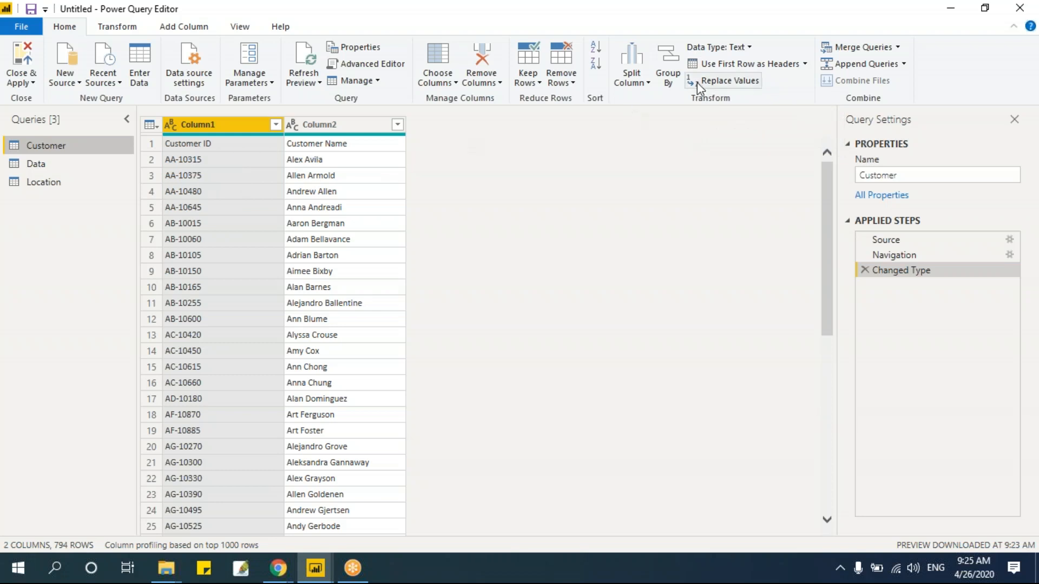
{"action": "left_click", "coordinate": [742, 64]}
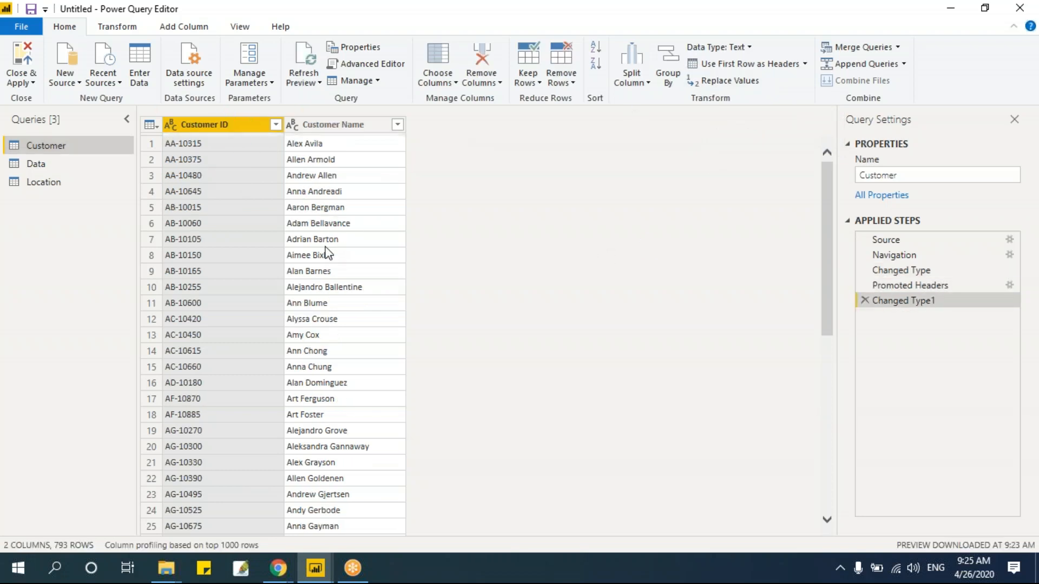
- Apply the pending changes to the Customer, Data and Location queries and cancel saving the file
{"action": "left_click", "coordinate": [31, 10]}
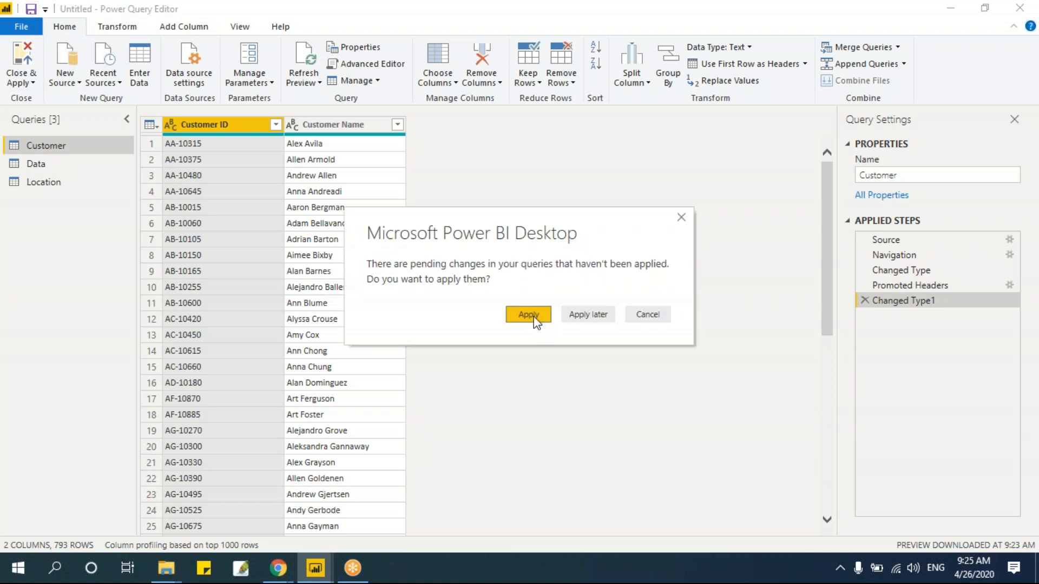
{"action": "left_click", "coordinate": [534, 316]}
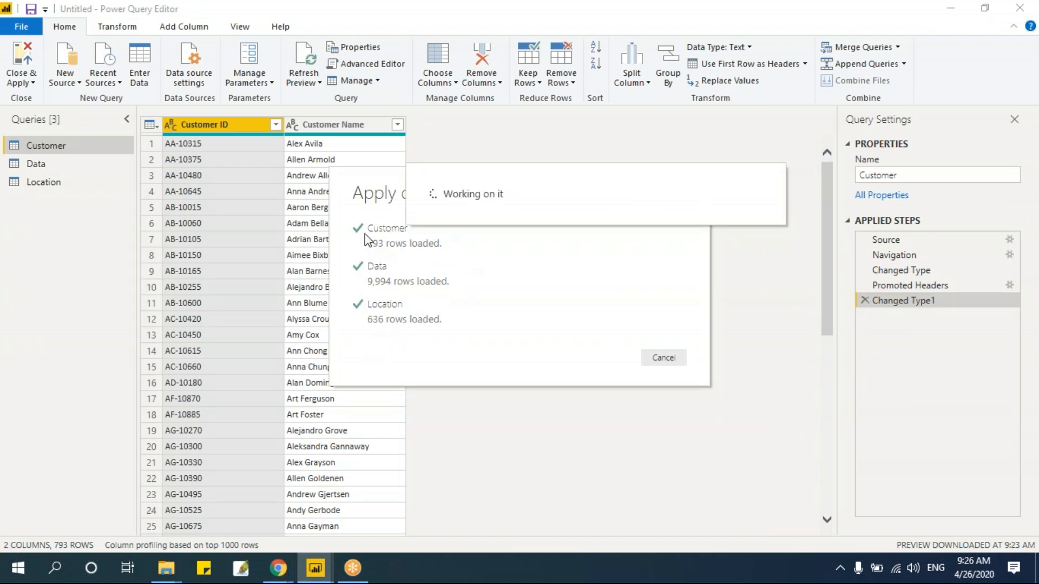
{"action": "left_click", "coordinate": [23, 81]}
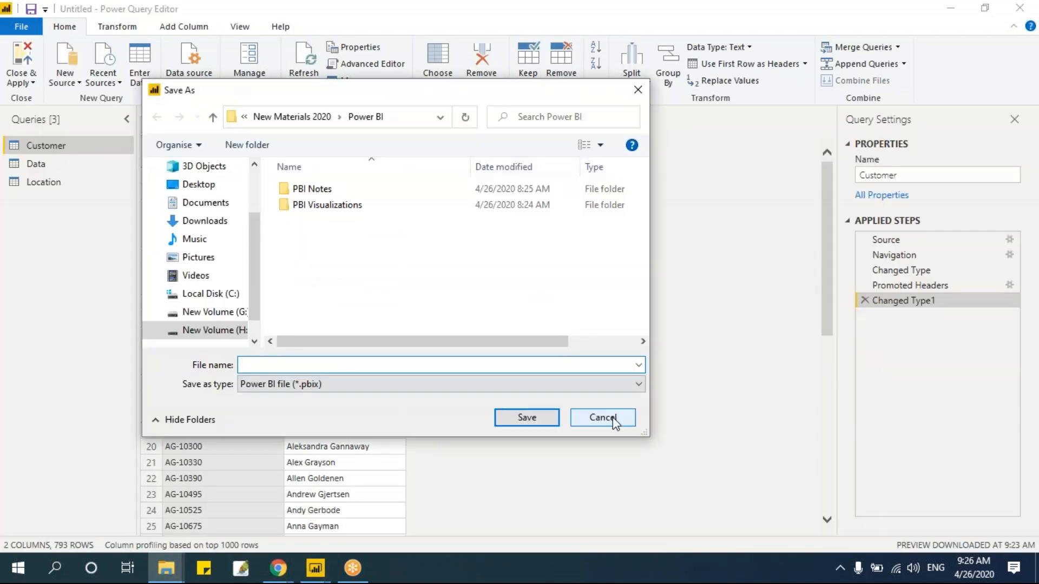
{"action": "left_click", "coordinate": [601, 416]}
{"action": "left_click", "coordinate": [20, 82]}
{"action": "left_click", "coordinate": [565, 295]}
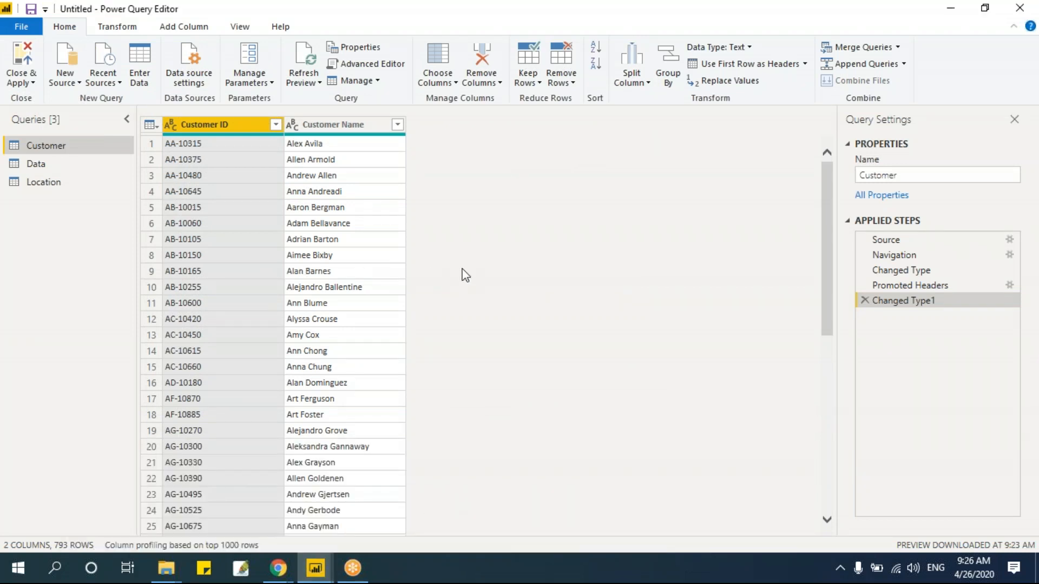
{"action": "left_click", "coordinate": [325, 562]}
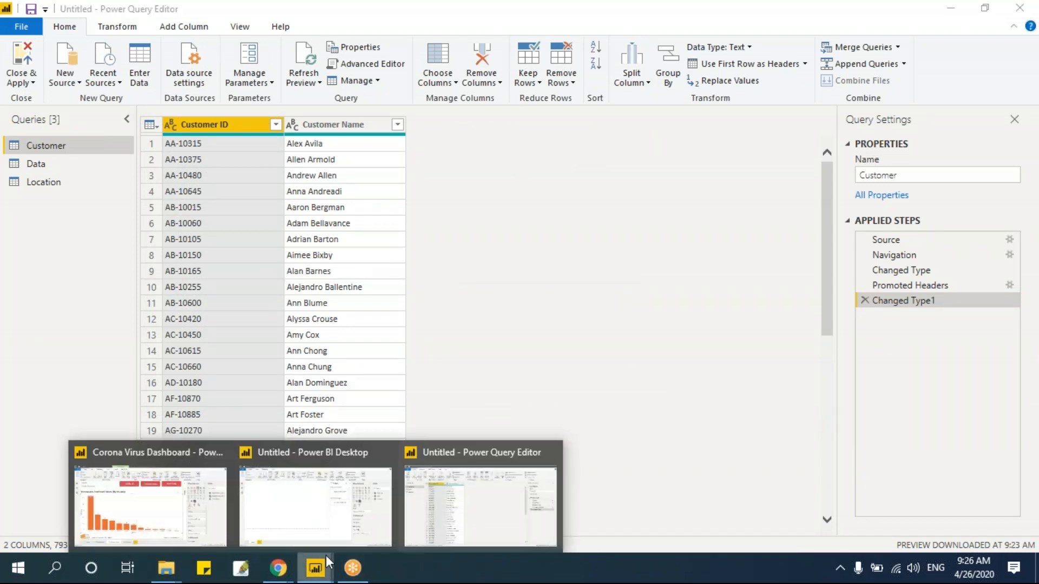
{"action": "left_click", "coordinate": [443, 494]}
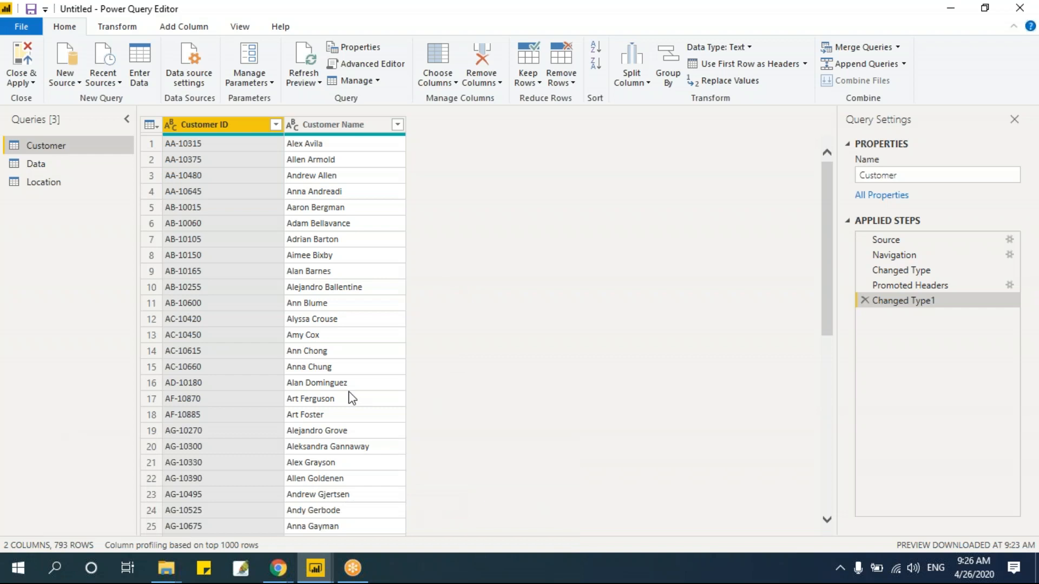
- Save the report as a Power BI file named Power BI Demo in the Power BI folder
{"action": "left_click", "coordinate": [32, 10]}
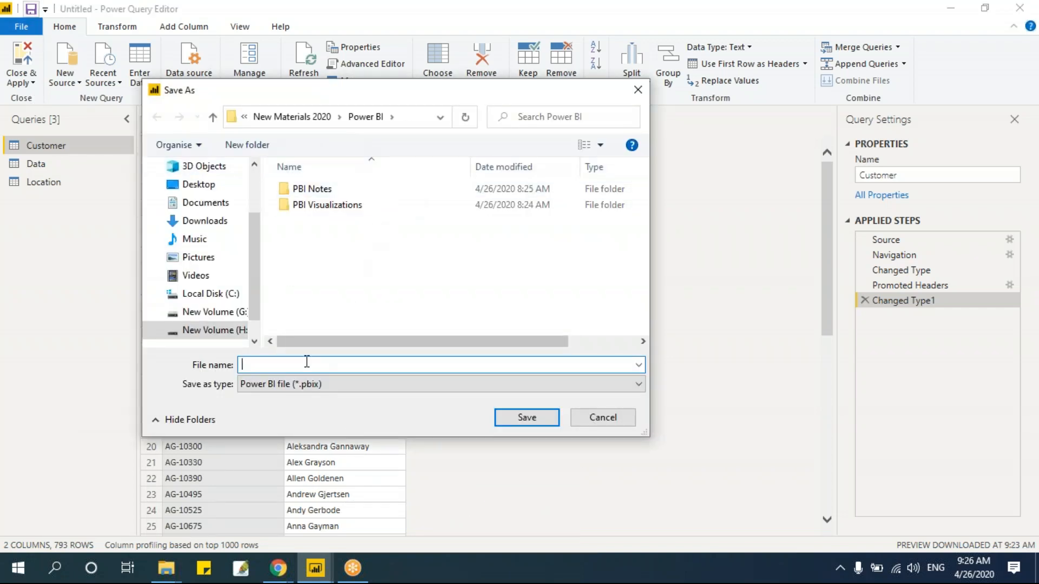
{"action": "type", "text": "Da"}
{"action": "key", "text": "BackSpace"}
{"action": "key", "text": "BackSpace"}
{"action": "type", "text": "Power BI Demo"}
{"action": "left_click", "coordinate": [537, 412]}
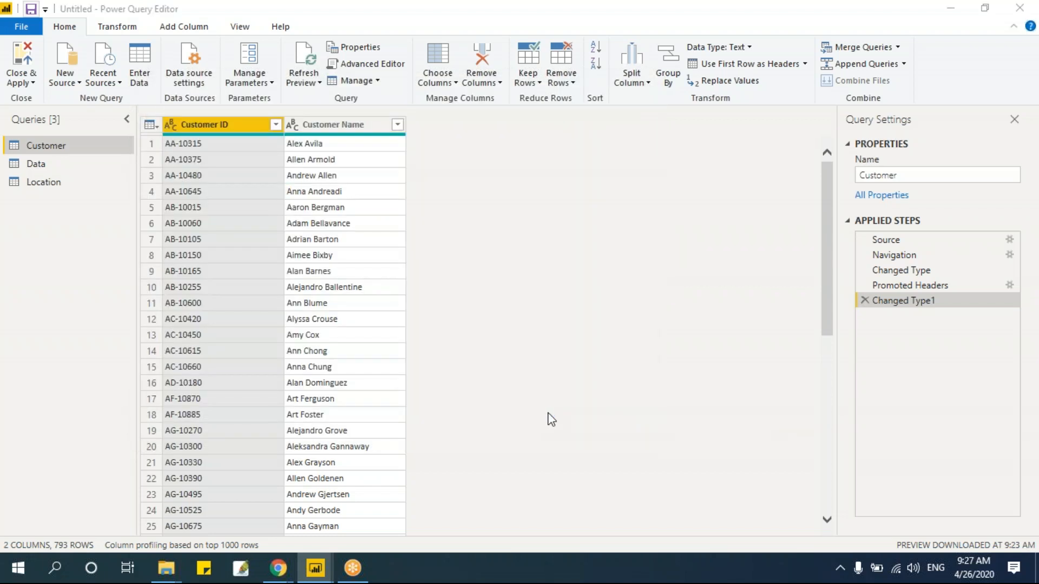
- Close the Power Query Editor without applying further changes and return to the report
{"action": "left_click", "coordinate": [22, 81]}
{"action": "left_click", "coordinate": [24, 81]}
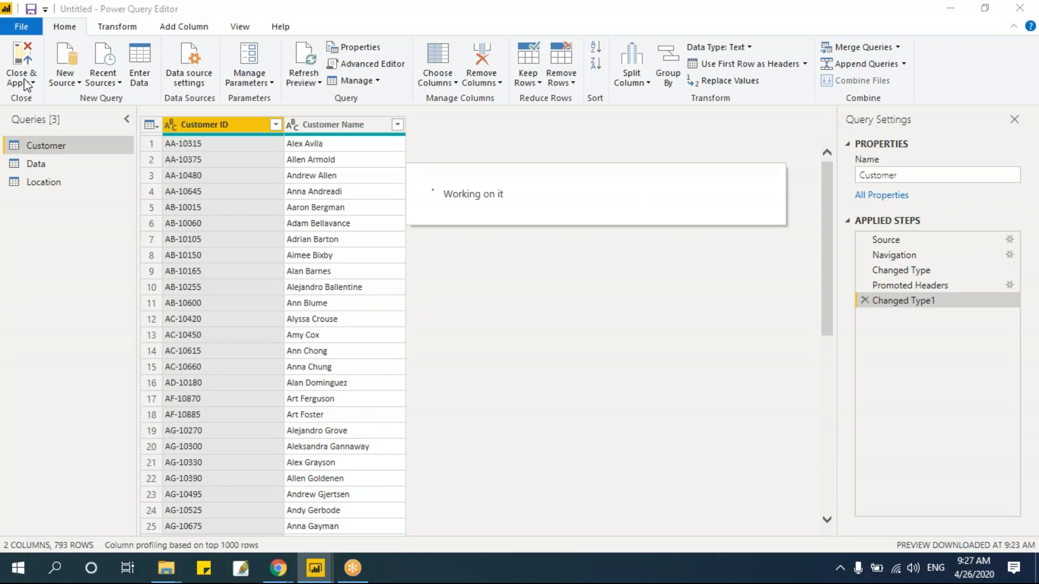
{"action": "left_click", "coordinate": [24, 85]}
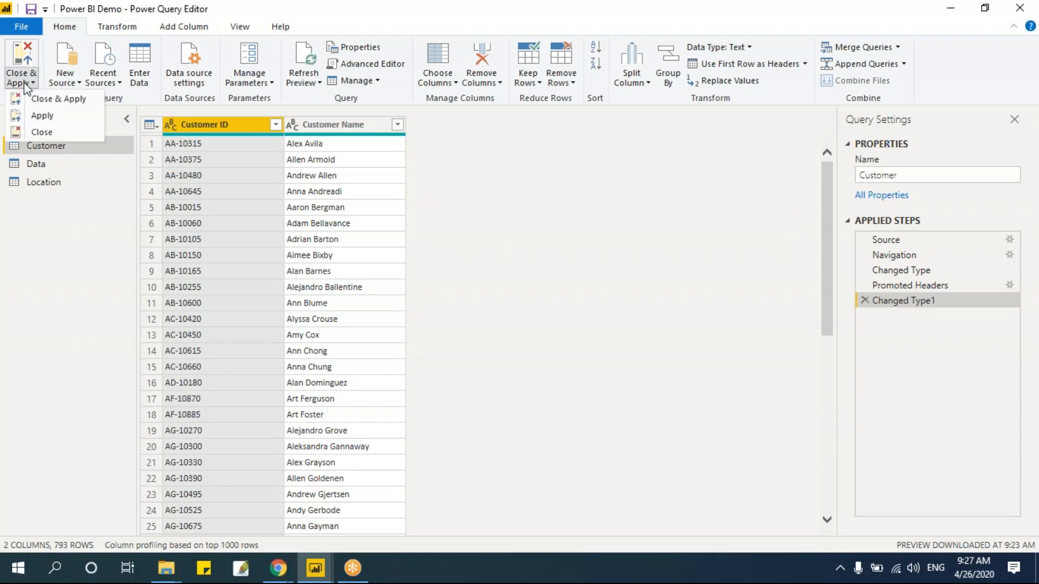
{"action": "left_click", "coordinate": [46, 135]}
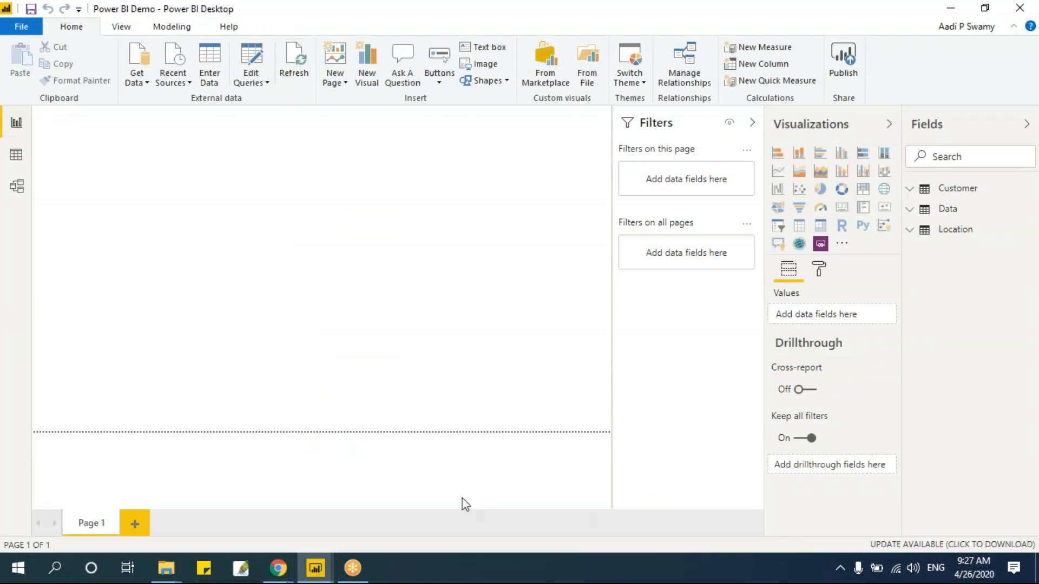
- Reopen the queries for editing from the report and close the query editor again
{"action": "left_click", "coordinate": [263, 82]}
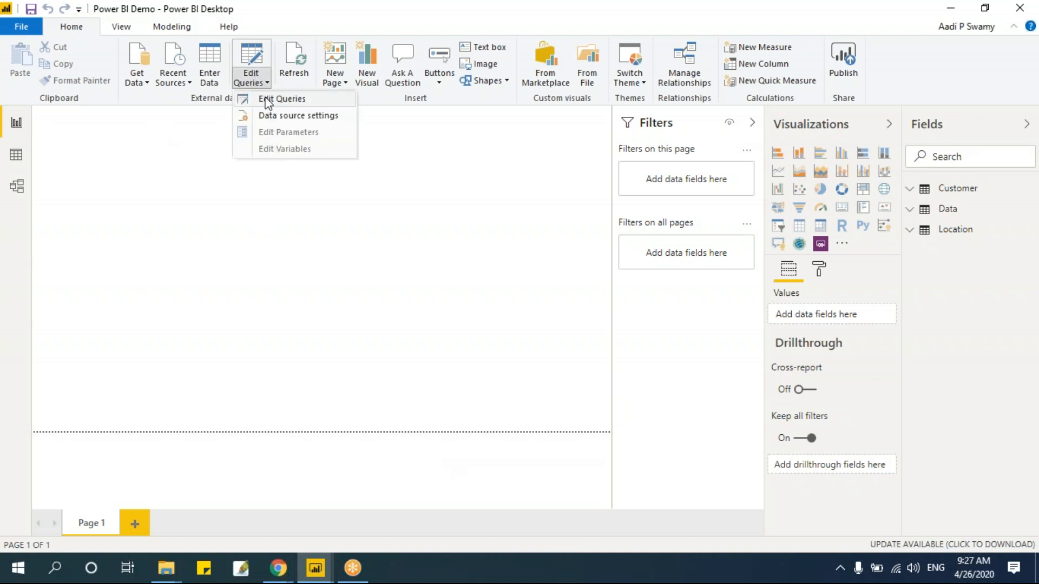
{"action": "left_click", "coordinate": [267, 101]}
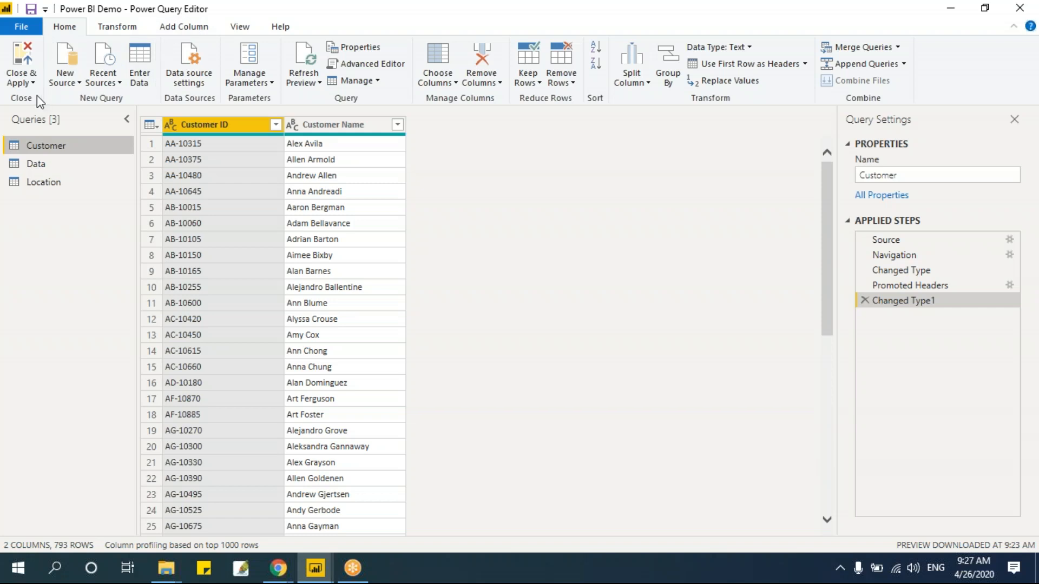
{"action": "left_click", "coordinate": [23, 81]}
{"action": "left_click", "coordinate": [37, 132]}
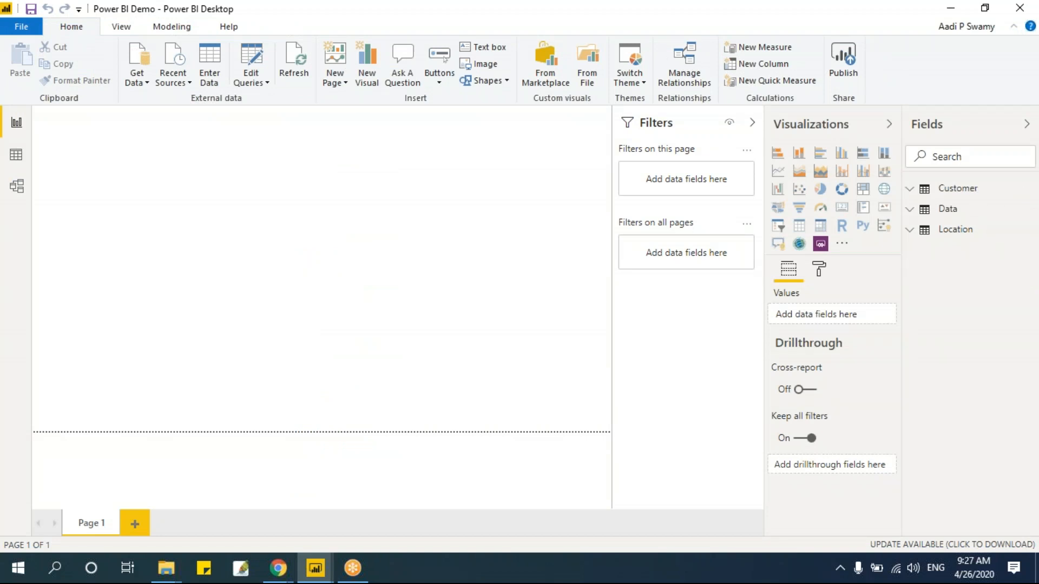
- Examine the fields available in the Customer, Data and Location tables
{"action": "left_click", "coordinate": [909, 188]}
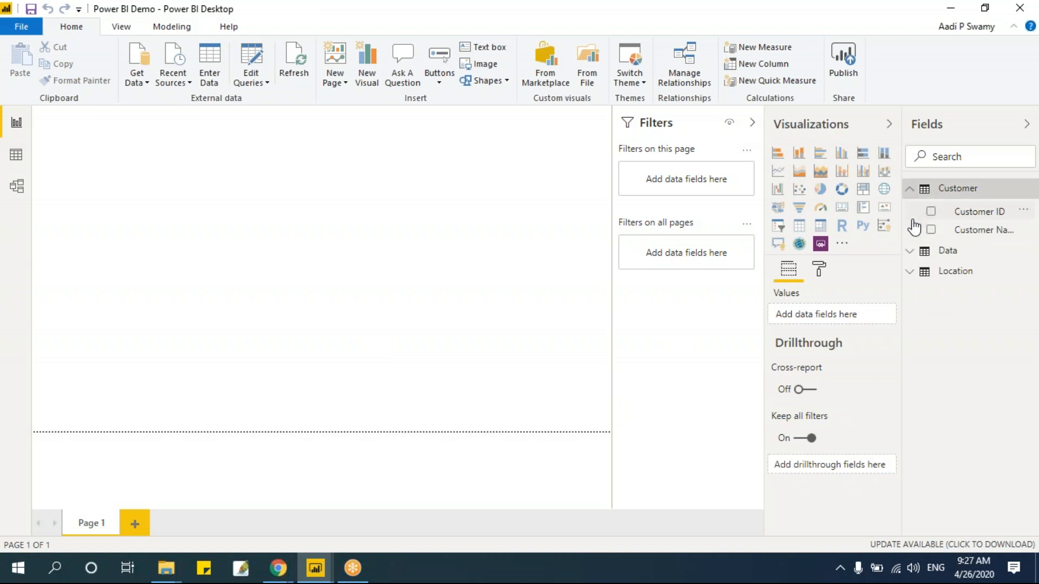
{"action": "left_click", "coordinate": [911, 251]}
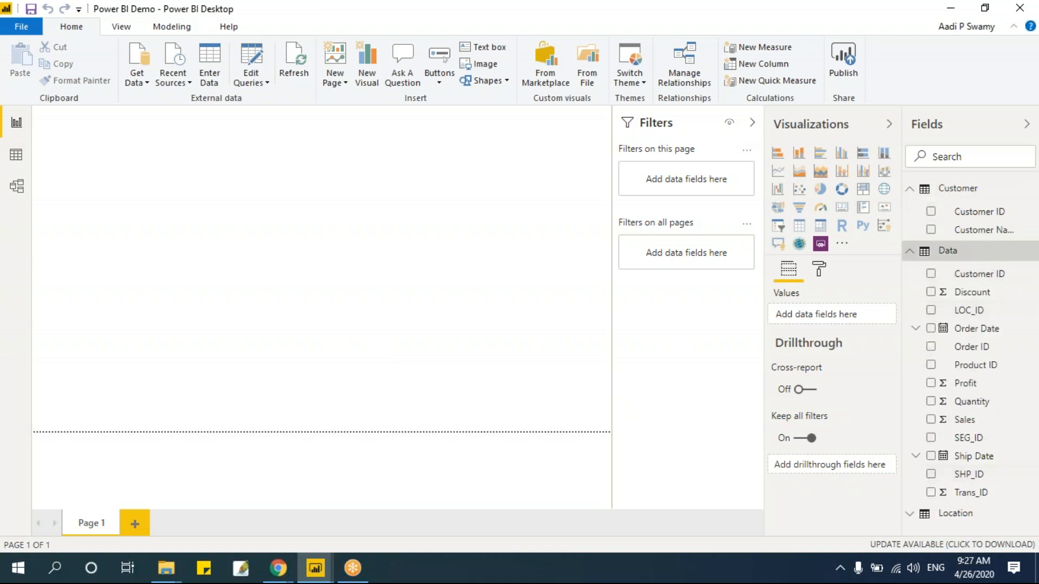
{"action": "left_click", "coordinate": [910, 189]}
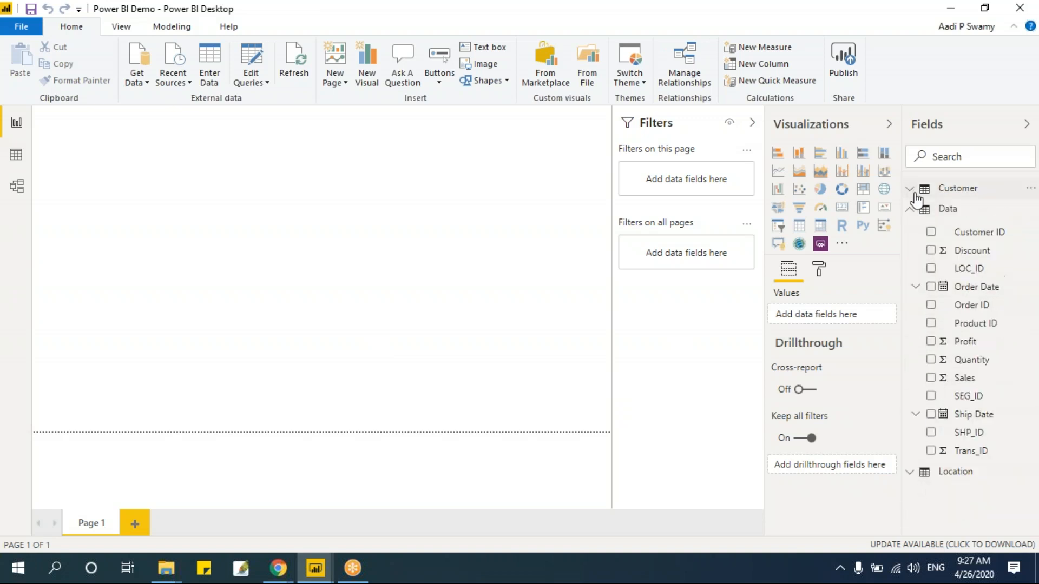
{"action": "left_click", "coordinate": [910, 209]}
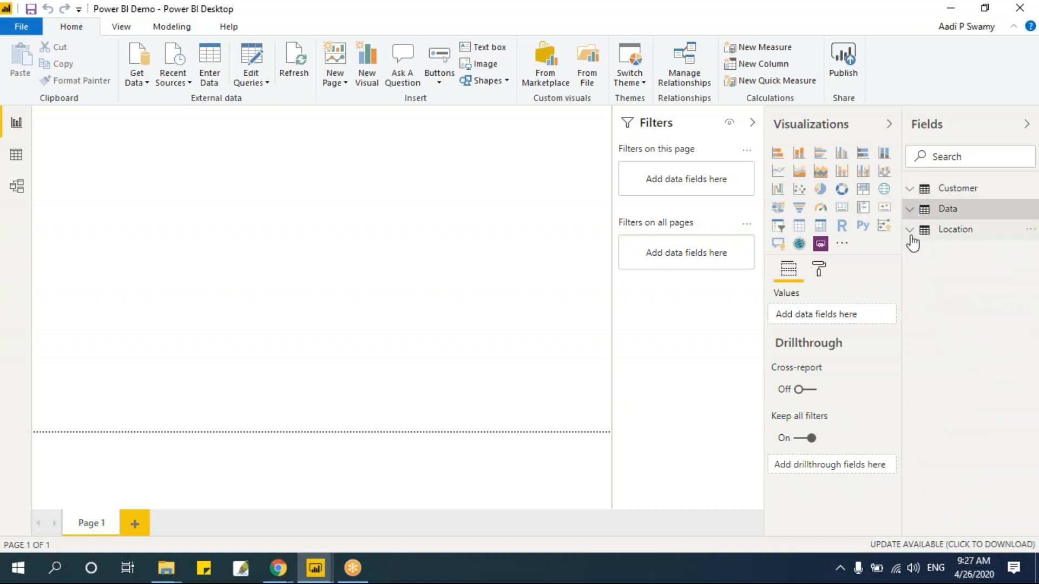
{"action": "left_click", "coordinate": [910, 229]}
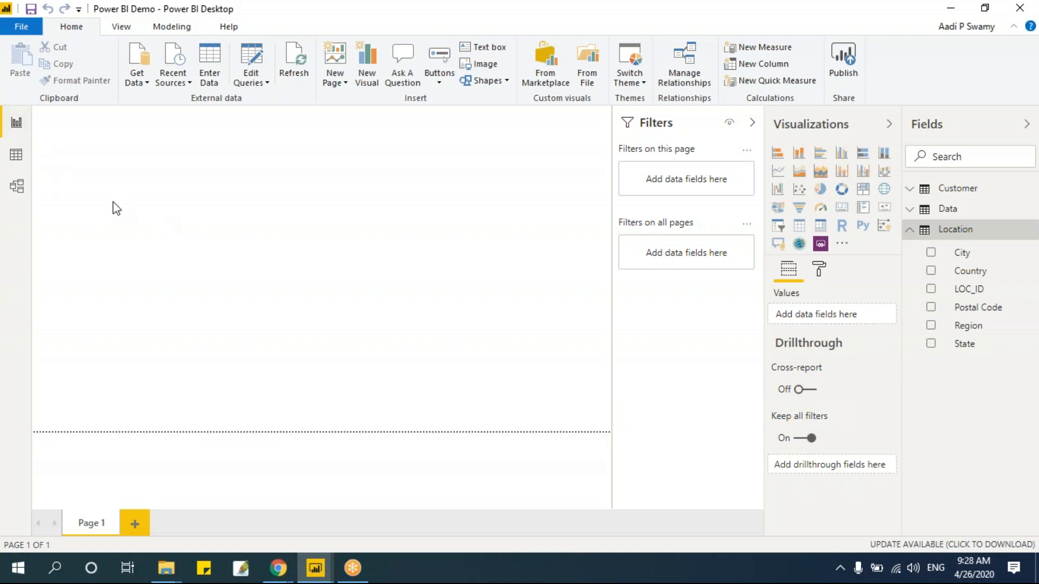
- Switch to the data view and examine the rows of the Customer and Data tables
{"action": "left_click", "coordinate": [16, 156]}
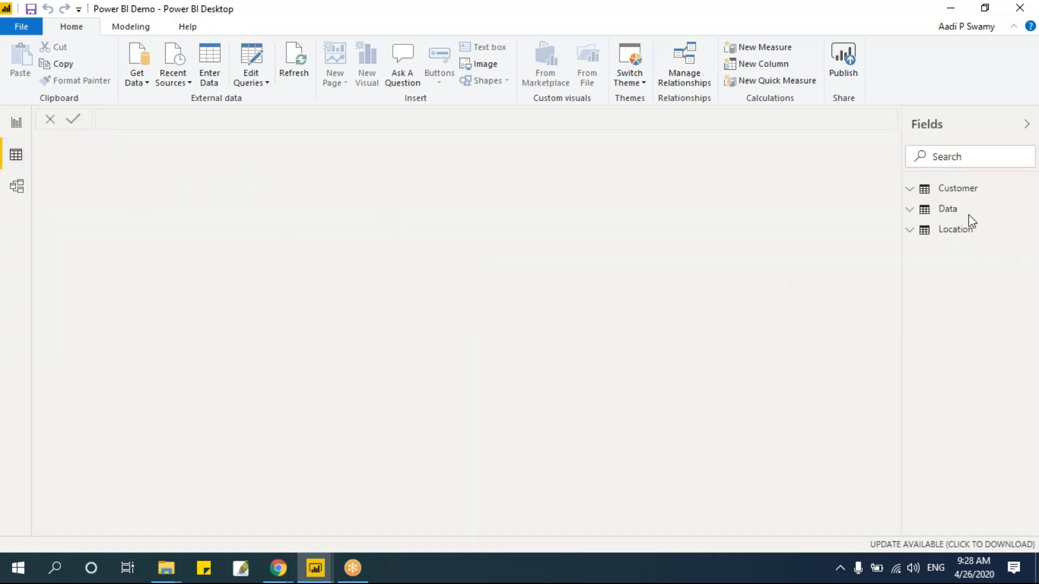
{"action": "left_click", "coordinate": [958, 189]}
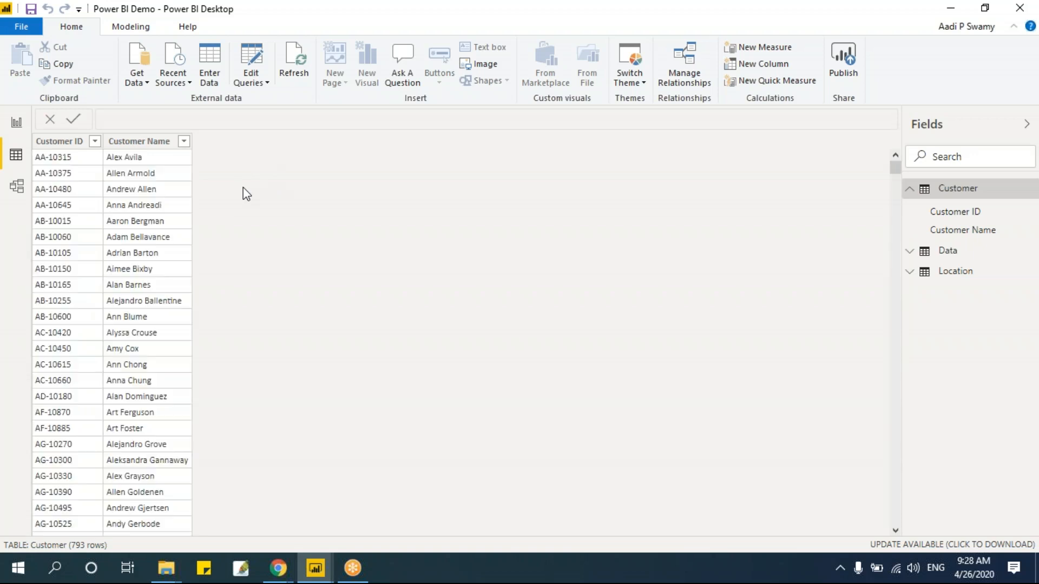
{"action": "left_click", "coordinate": [962, 254]}
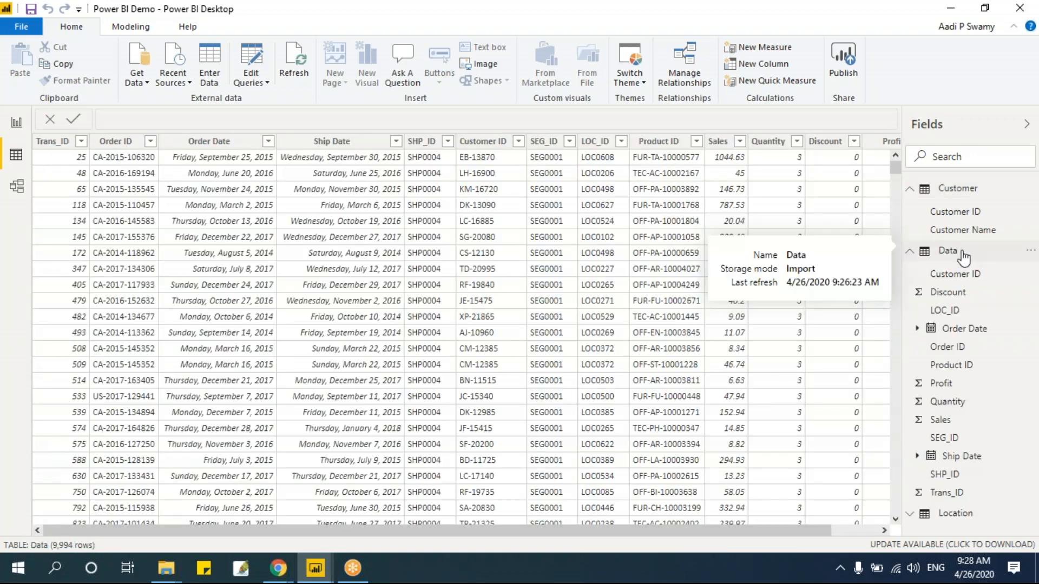
- Open the model view and collapse the Properties and Fields panes to widen the relationship diagram
{"action": "left_click", "coordinate": [18, 186]}
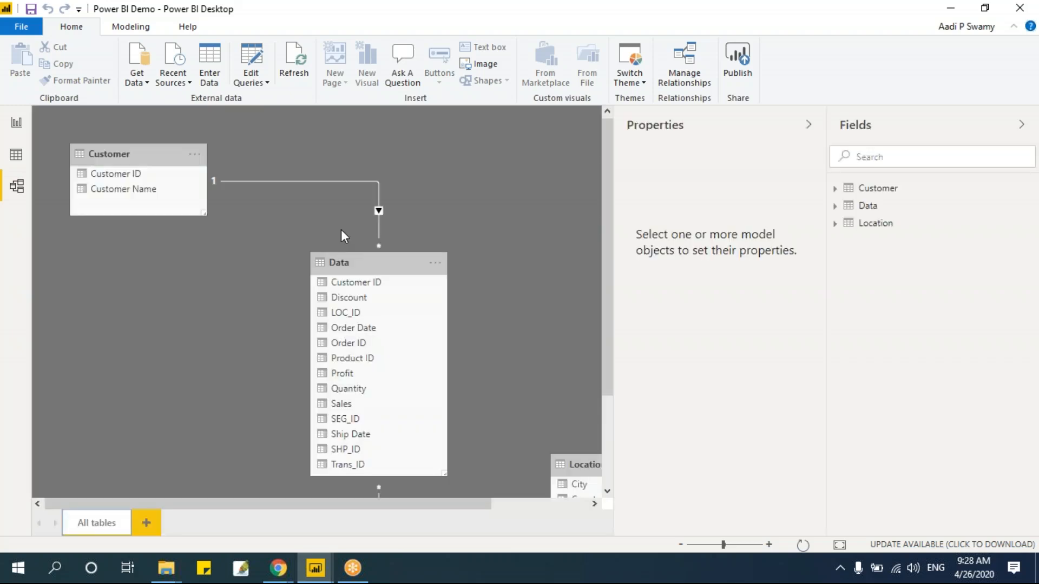
{"action": "left_click", "coordinate": [809, 125]}
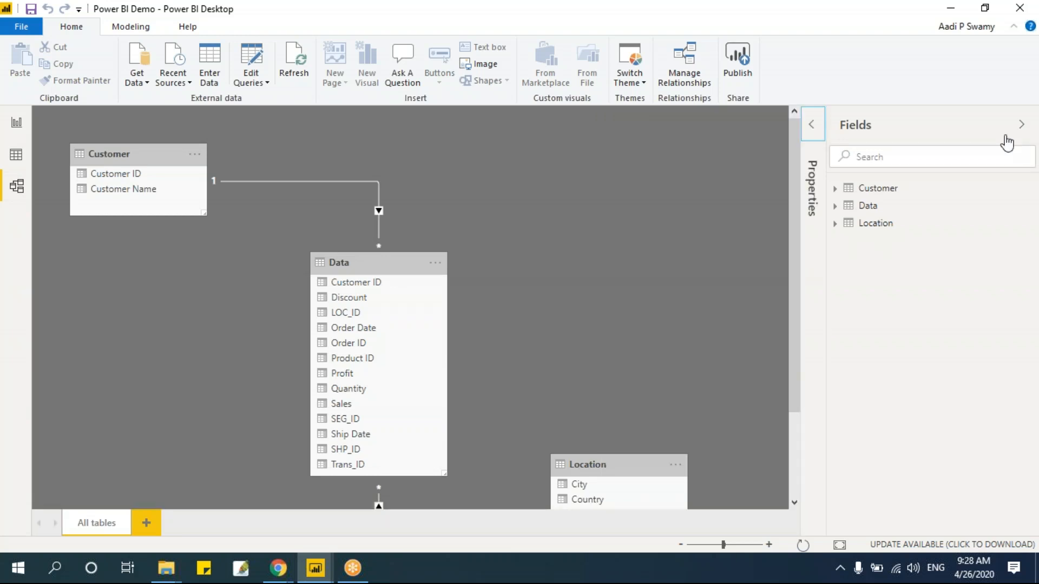
{"action": "left_click", "coordinate": [1022, 127]}
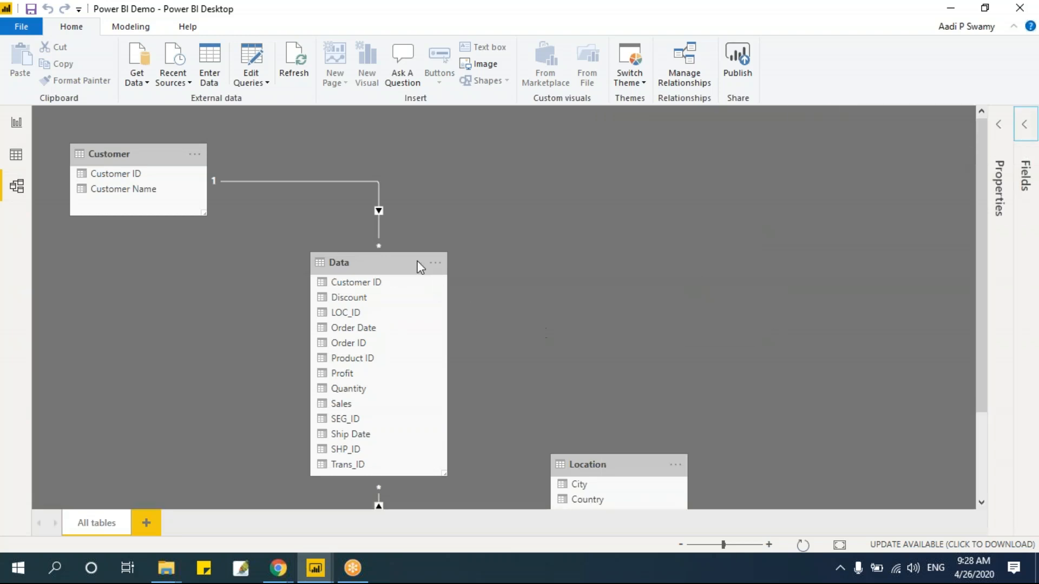
- Rearrange the Data and Location tables in the relationship diagram, placing Data between Customer and Location
{"action": "left_click", "coordinate": [389, 263]}
{"action": "scroll", "coordinate": [399, 186], "scroll_direction": "down", "scroll_amount": 3}
{"action": "left_click_drag", "start_coordinate": [396, 238], "coordinate": [375, 395]}
{"action": "left_click_drag", "start_coordinate": [622, 348], "coordinate": [656, 281]}
{"action": "left_click_drag", "start_coordinate": [982, 274], "coordinate": [983, 172]}
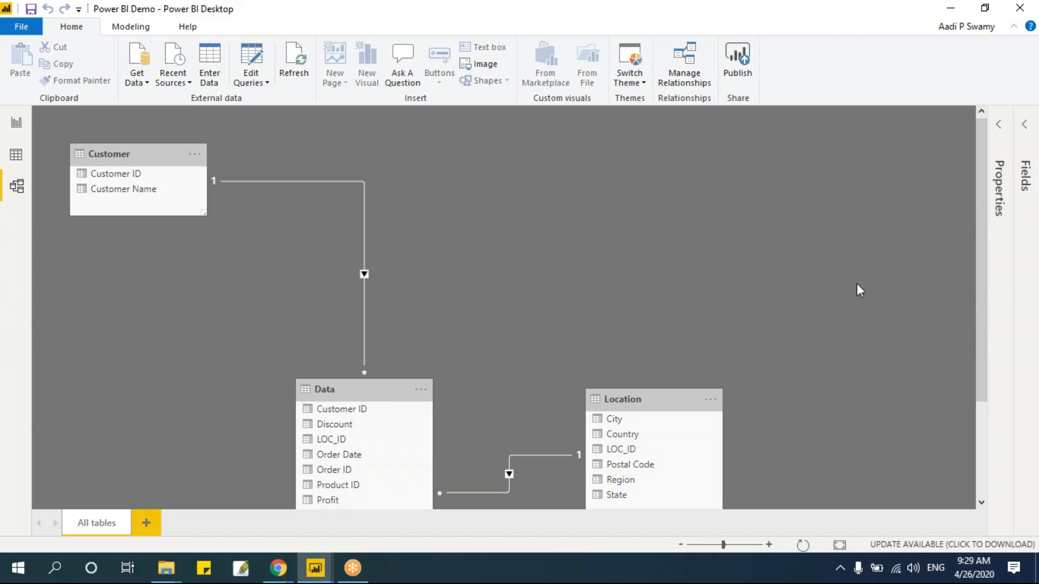
{"action": "left_click", "coordinate": [522, 221]}
{"action": "left_click_drag", "start_coordinate": [362, 389], "coordinate": [332, 253]}
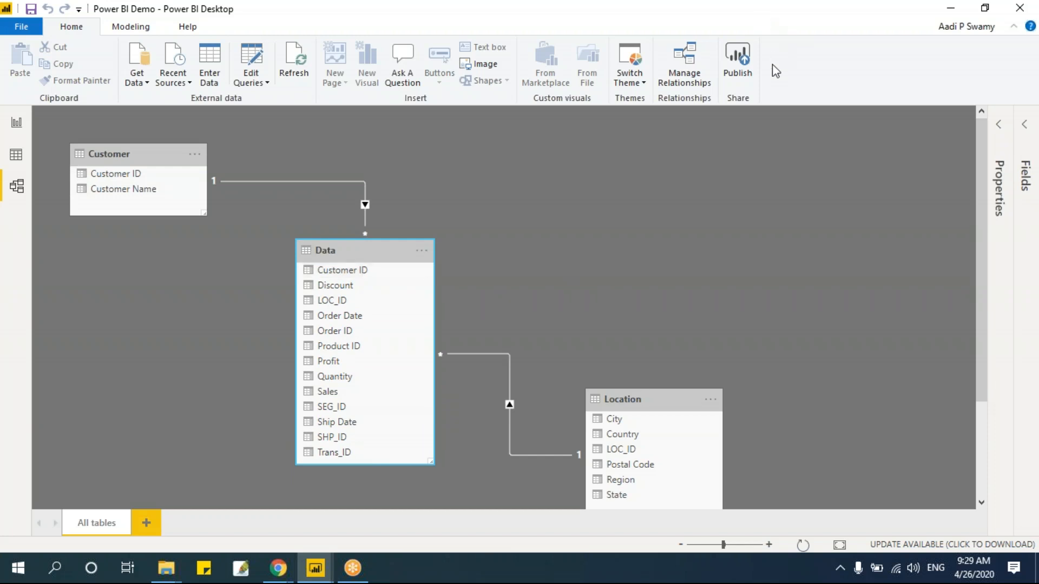
- Return to the report view, add a stacked bar chart at the upper-left corner of Page 1 and enlarge it
{"action": "left_click", "coordinate": [16, 122]}
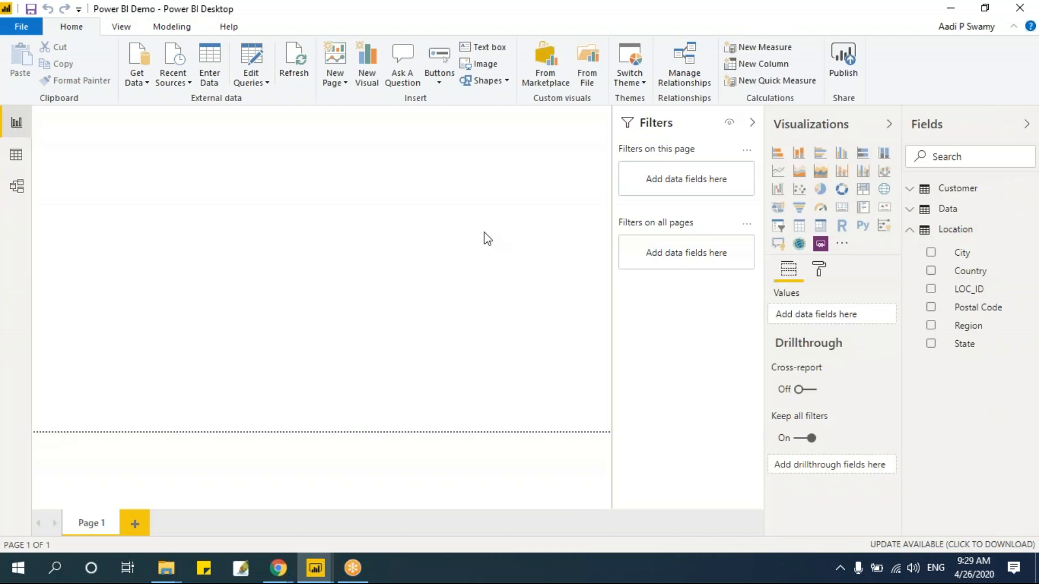
{"action": "left_click", "coordinate": [931, 236]}
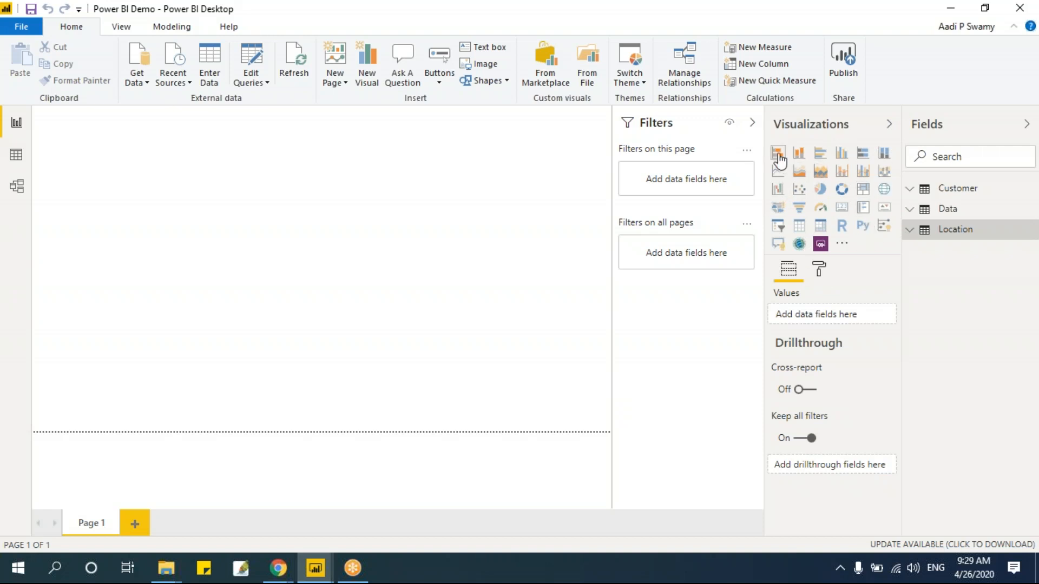
{"action": "left_click_drag", "start_coordinate": [779, 160], "coordinate": [98, 141]}
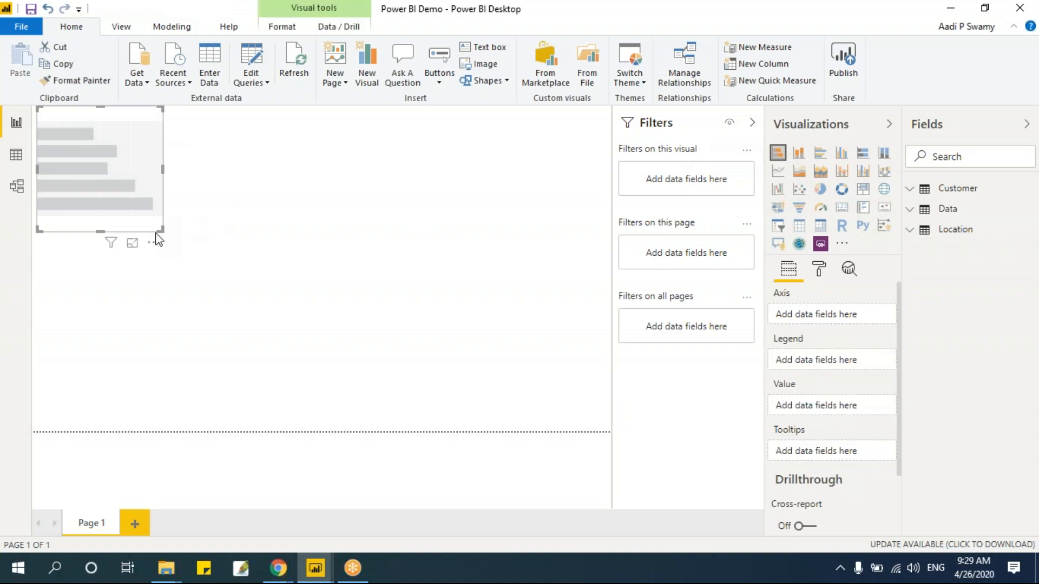
{"action": "left_click_drag", "start_coordinate": [160, 230], "coordinate": [274, 282]}
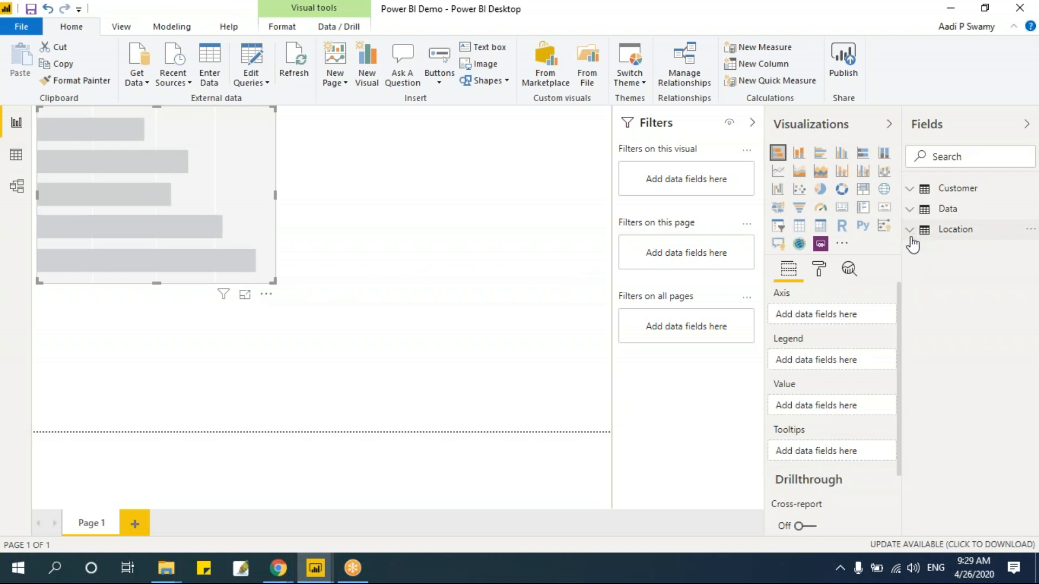
- Assign the Location table's Region to the bar chart's axis and Data's Sales to its value, and make the chart slightly narrower and taller
{"action": "left_click", "coordinate": [911, 237]}
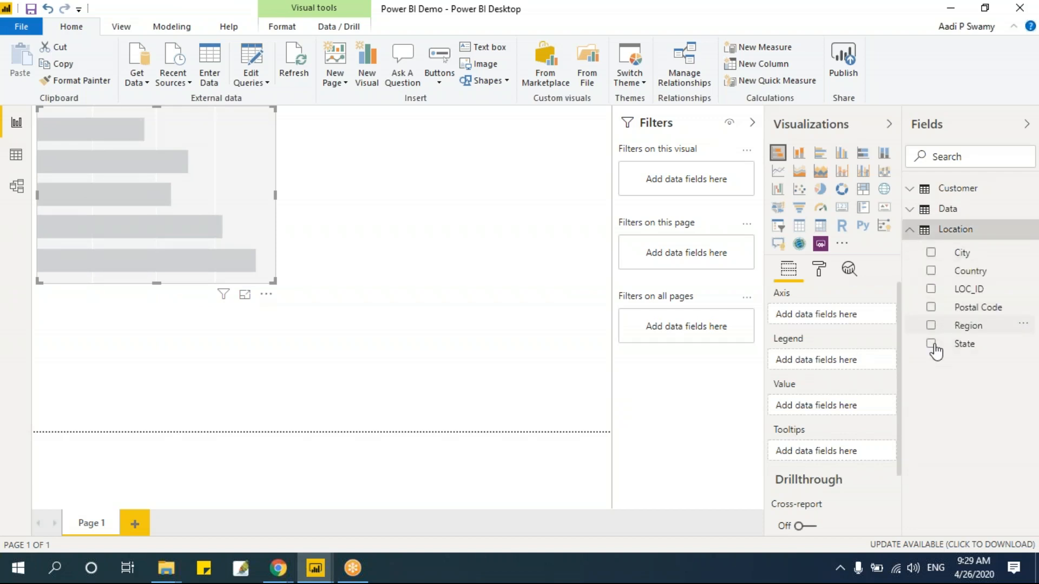
{"action": "left_click", "coordinate": [930, 325]}
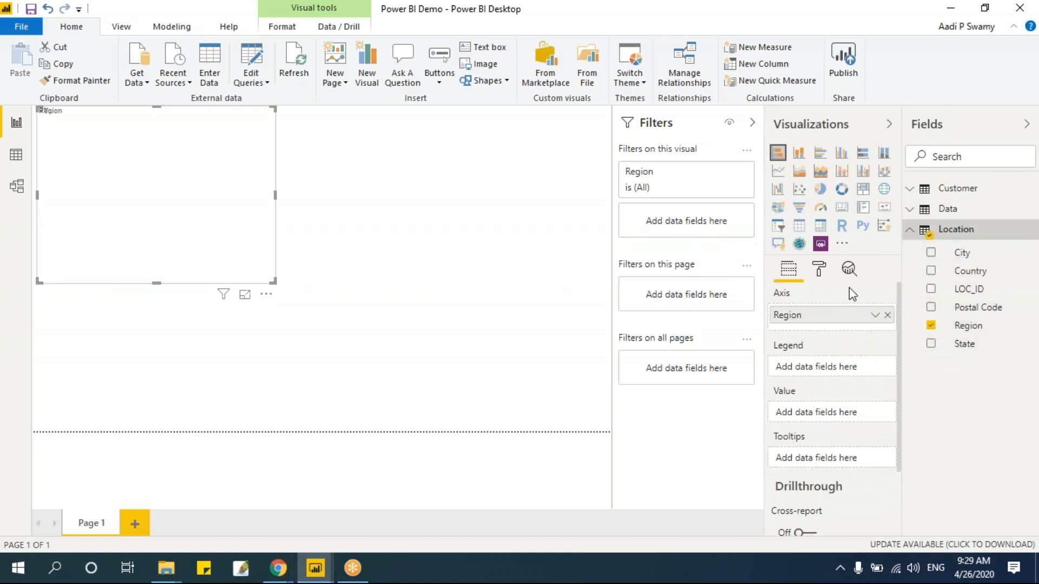
{"action": "left_click", "coordinate": [910, 211]}
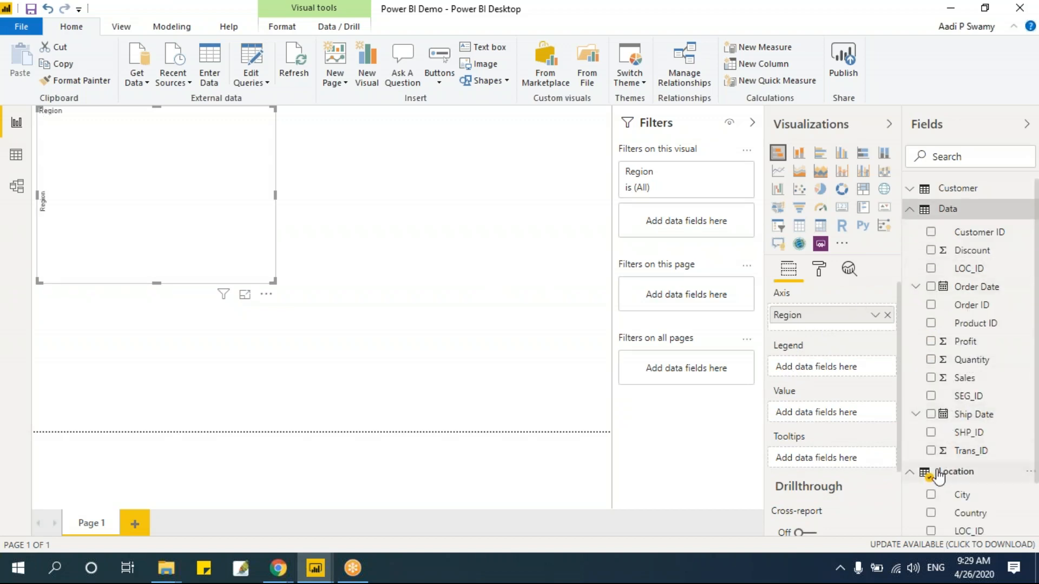
{"action": "scroll", "coordinate": [940, 440], "scroll_direction": "down", "scroll_amount": 2}
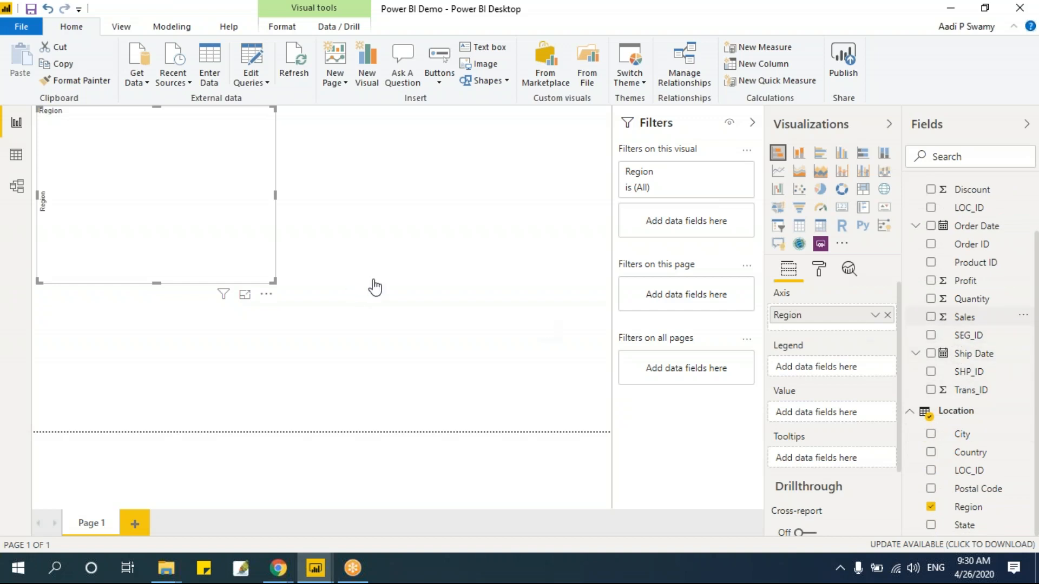
{"action": "left_click_drag", "start_coordinate": [272, 281], "coordinate": [256, 300]}
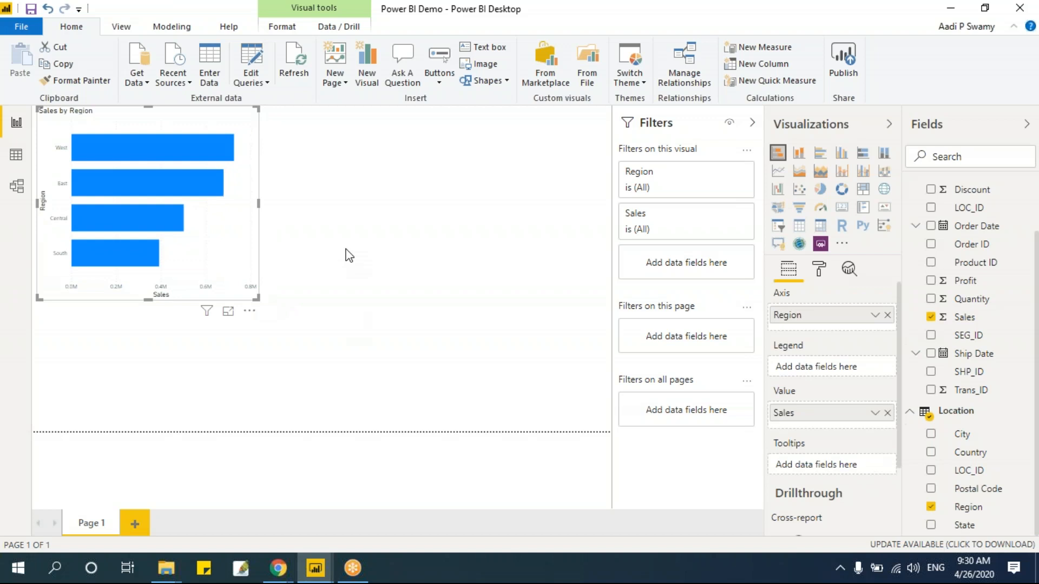
{"action": "left_click", "coordinate": [349, 256]}
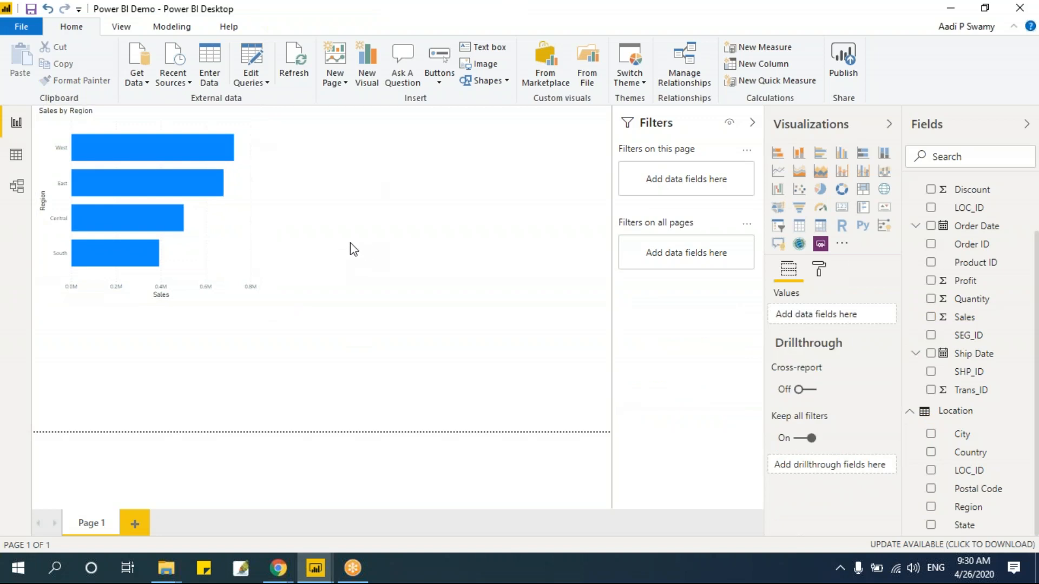
- Add a pie chart to Page 1, place it beside the bar chart and enlarge it
{"action": "left_click", "coordinate": [820, 189]}
{"action": "left_click_drag", "start_coordinate": [189, 318], "coordinate": [421, 131]}
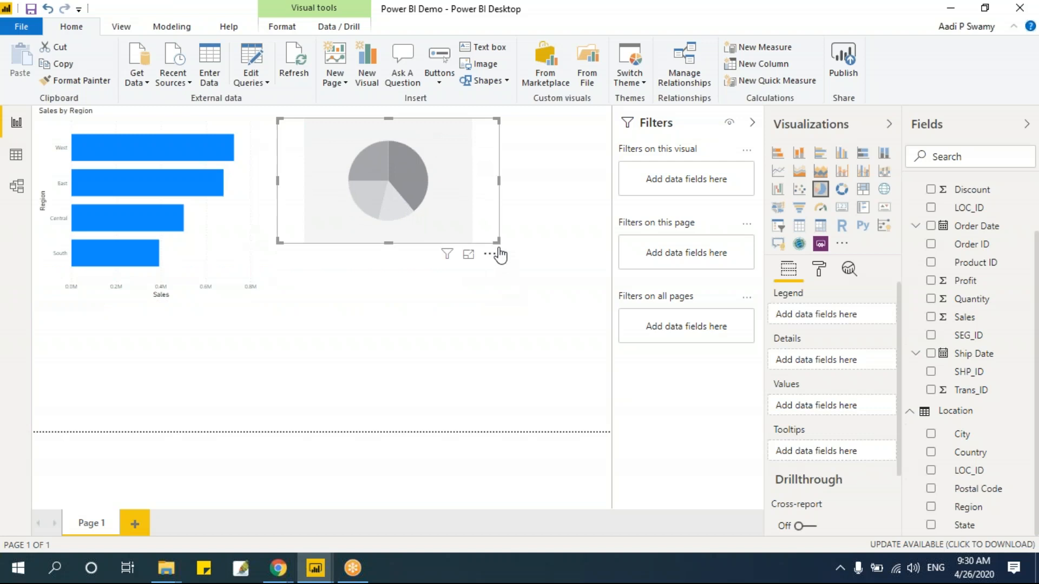
{"action": "left_click_drag", "start_coordinate": [497, 246], "coordinate": [536, 299]}
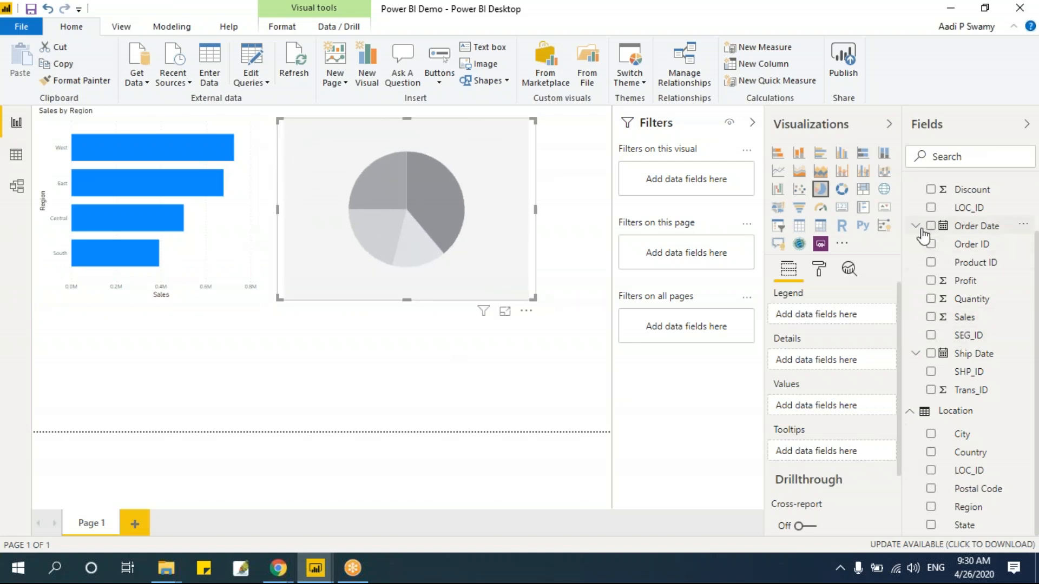
- Assign the Location table's State as the pie chart's legend and Data's Sales as its values, and enlarge the chart further
{"action": "scroll", "coordinate": [919, 222], "scroll_direction": "up", "scroll_amount": 3}
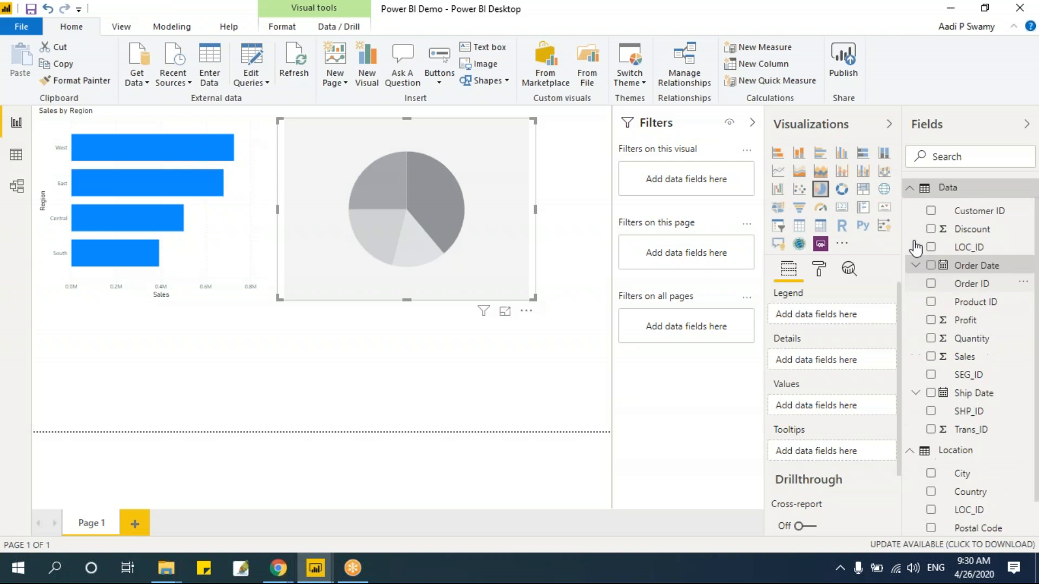
{"action": "left_click", "coordinate": [909, 209]}
{"action": "left_click", "coordinate": [911, 189]}
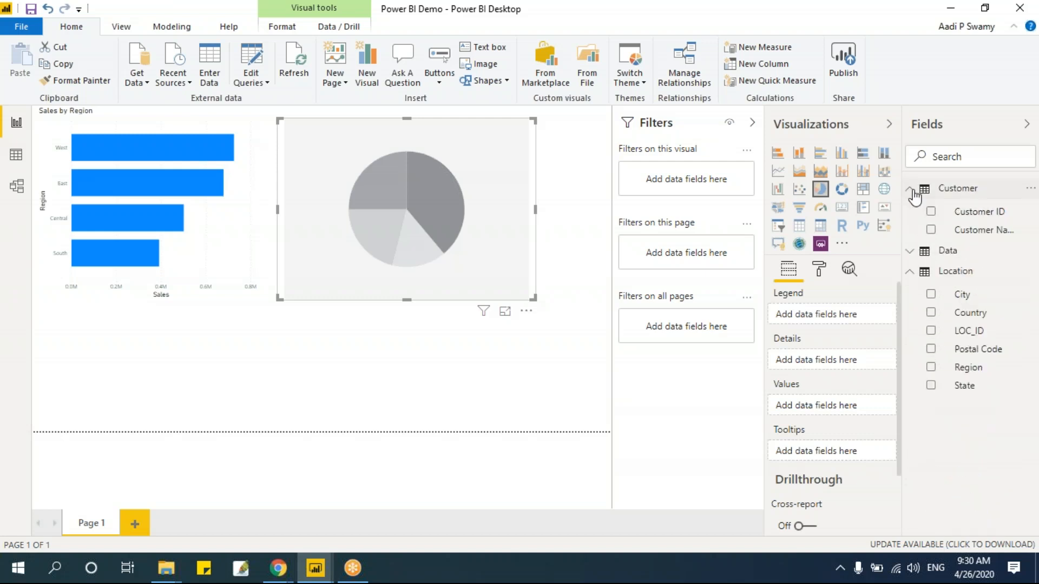
{"action": "left_click", "coordinate": [912, 191]}
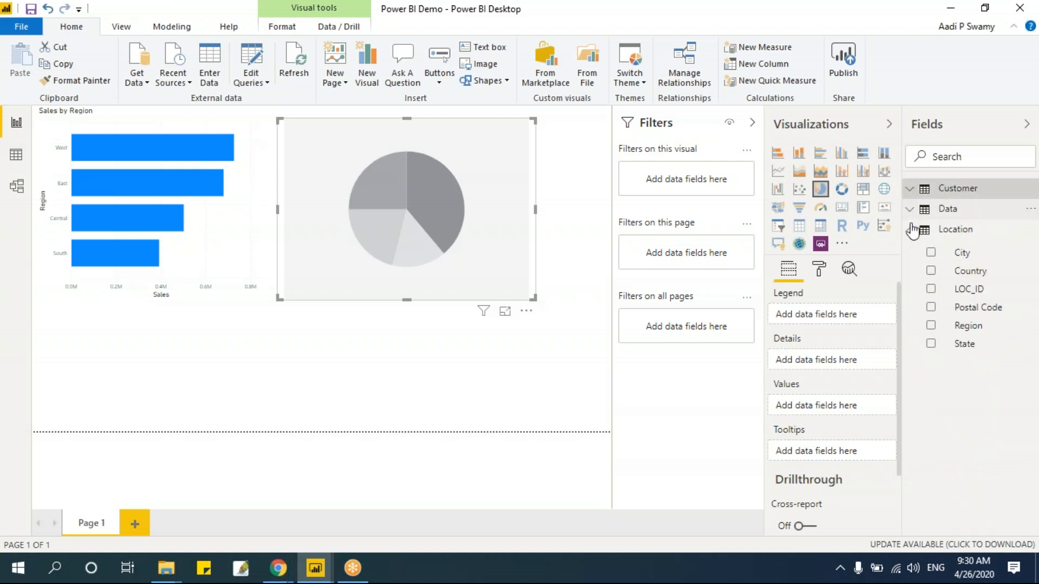
{"action": "left_click", "coordinate": [931, 344]}
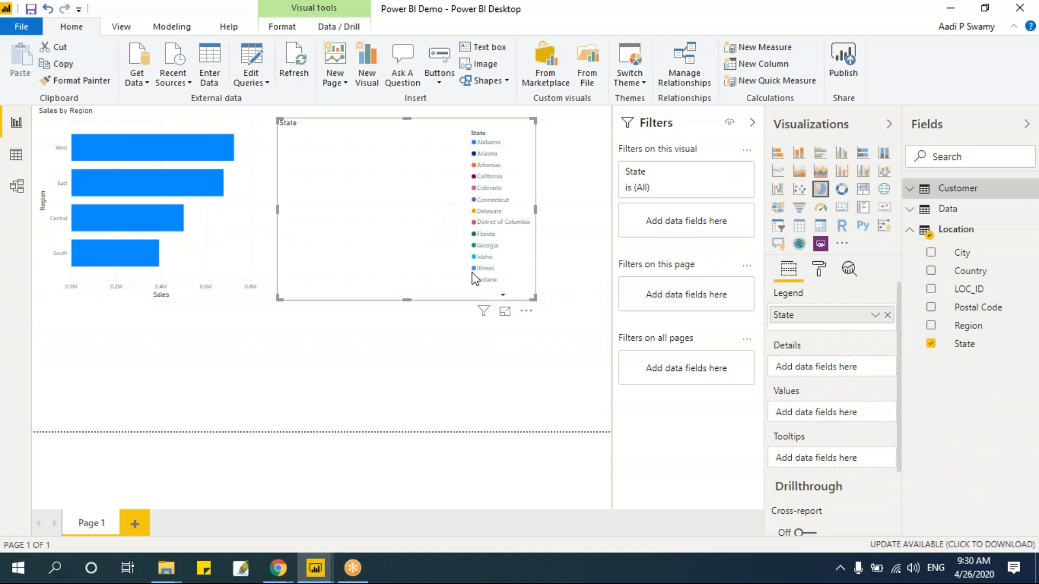
{"action": "left_click", "coordinate": [910, 230]}
{"action": "left_click", "coordinate": [909, 209]}
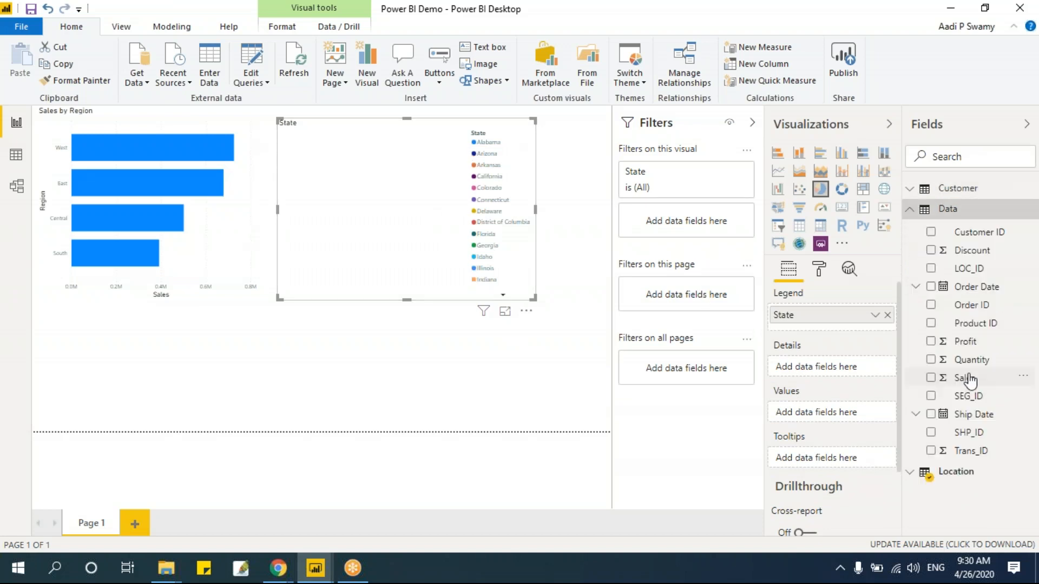
{"action": "left_click", "coordinate": [930, 377]}
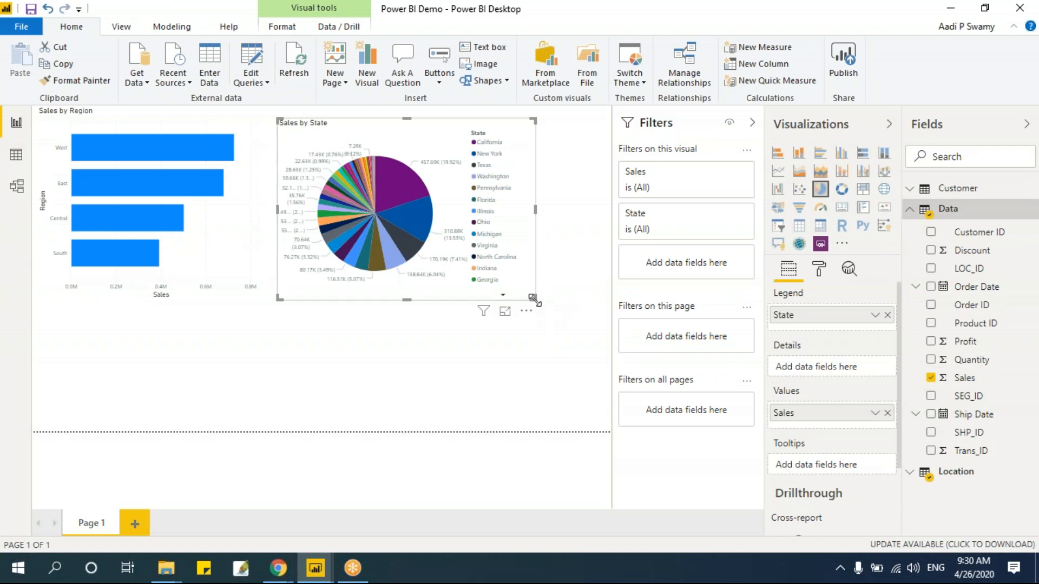
{"action": "left_click_drag", "start_coordinate": [534, 298], "coordinate": [574, 349]}
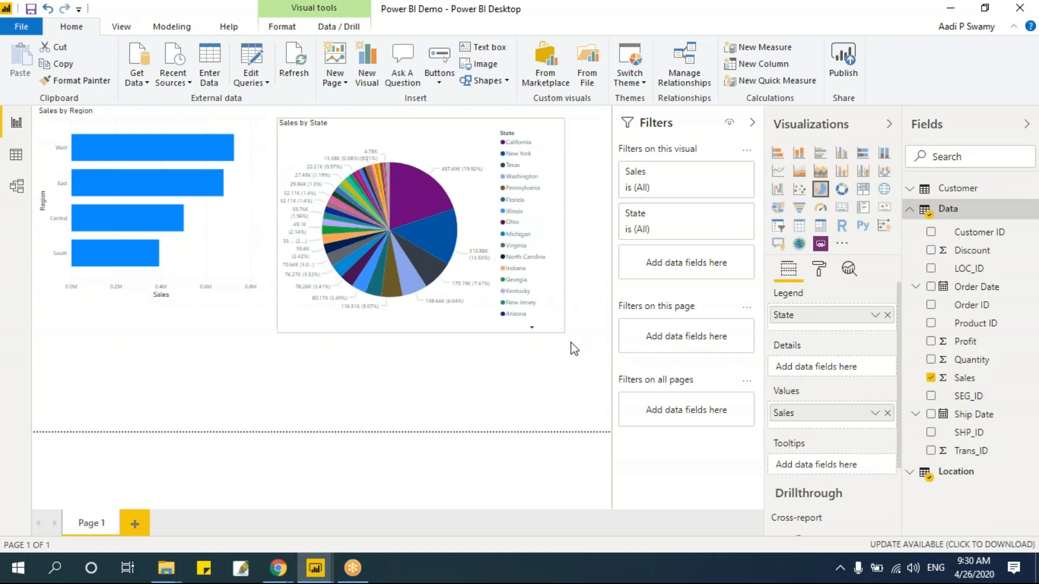
- Select the West, East and South bars in turn to examine how each region highlights its states in the pie chart
{"action": "left_click", "coordinate": [106, 147]}
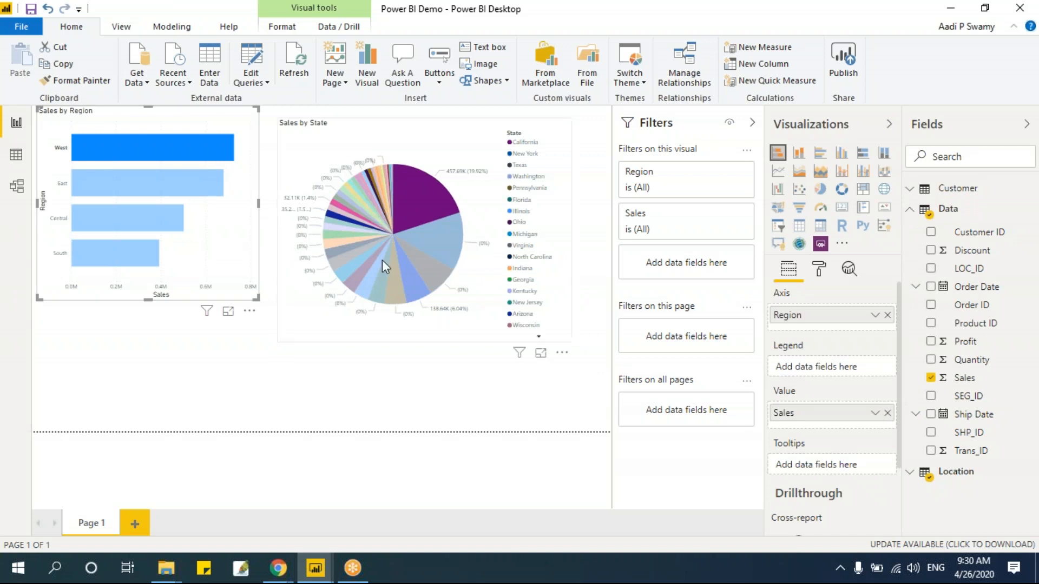
{"action": "left_click", "coordinate": [161, 190]}
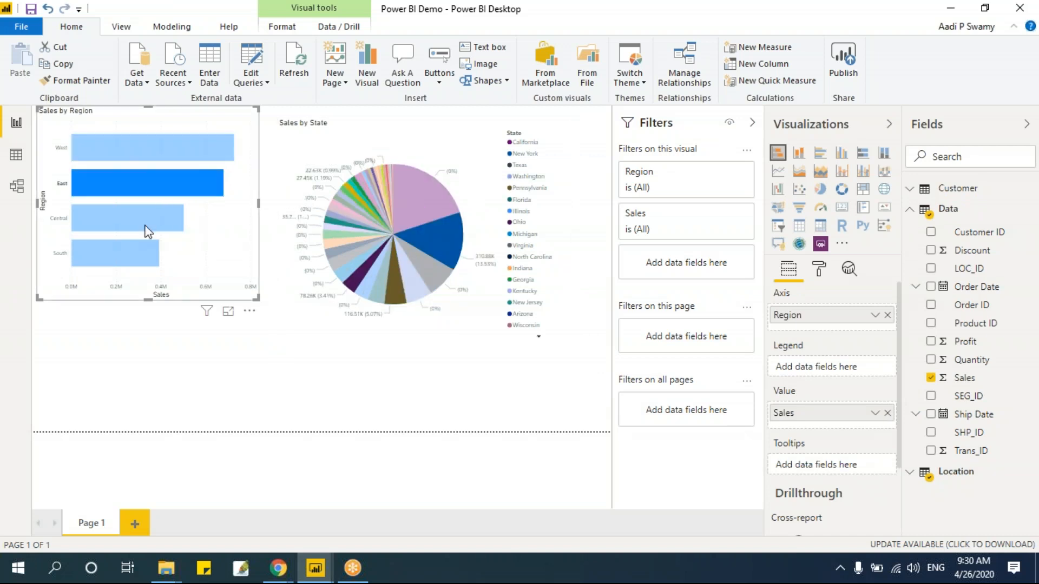
{"action": "left_click", "coordinate": [147, 232]}
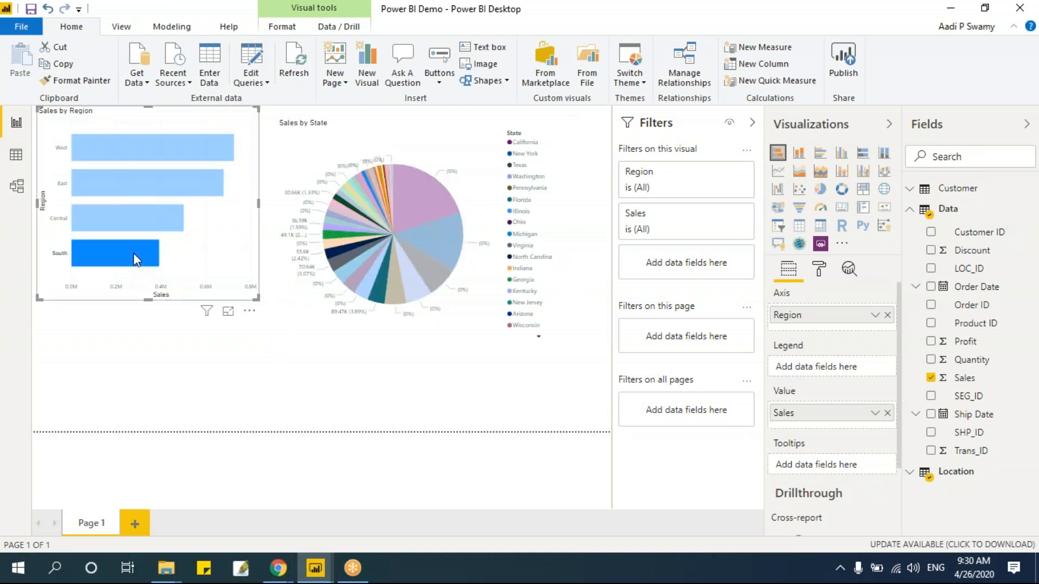
{"action": "mouse_move", "coordinate": [208, 318]}
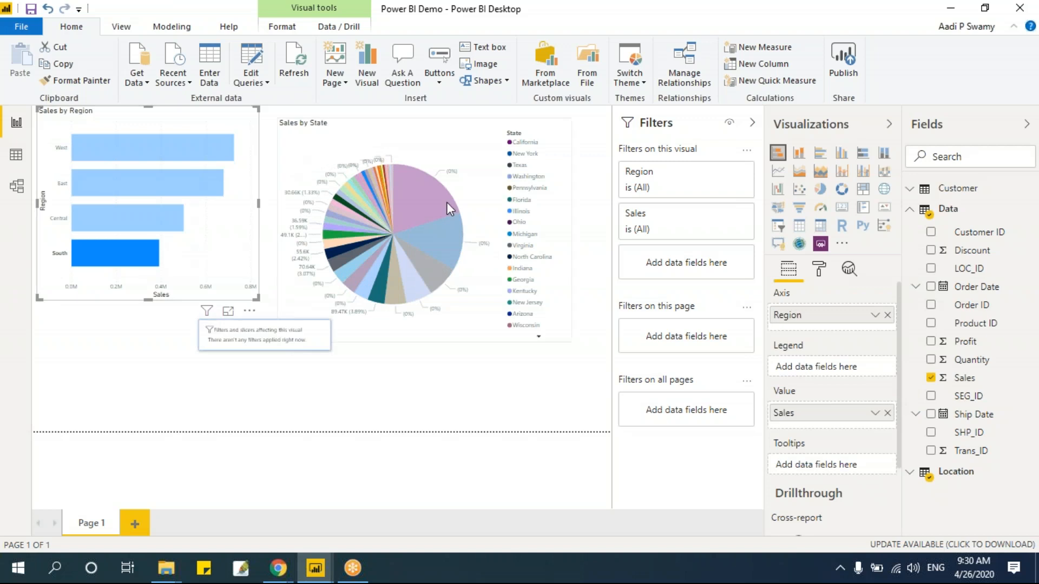
{"action": "left_click", "coordinate": [586, 401]}
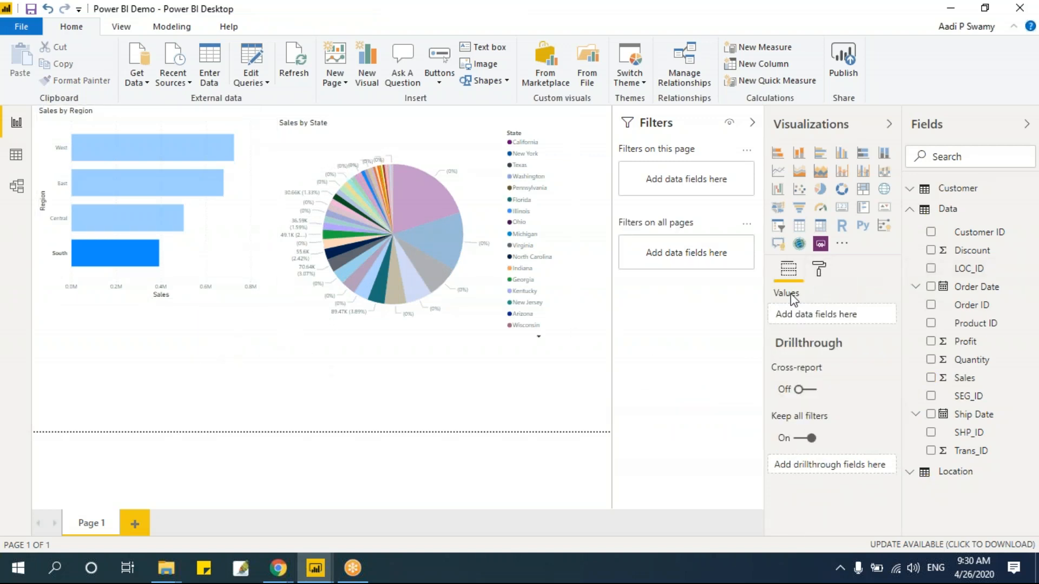
- Add a slicer on the Location table's Region below the bar chart and shrink it
{"action": "left_click", "coordinate": [779, 228]}
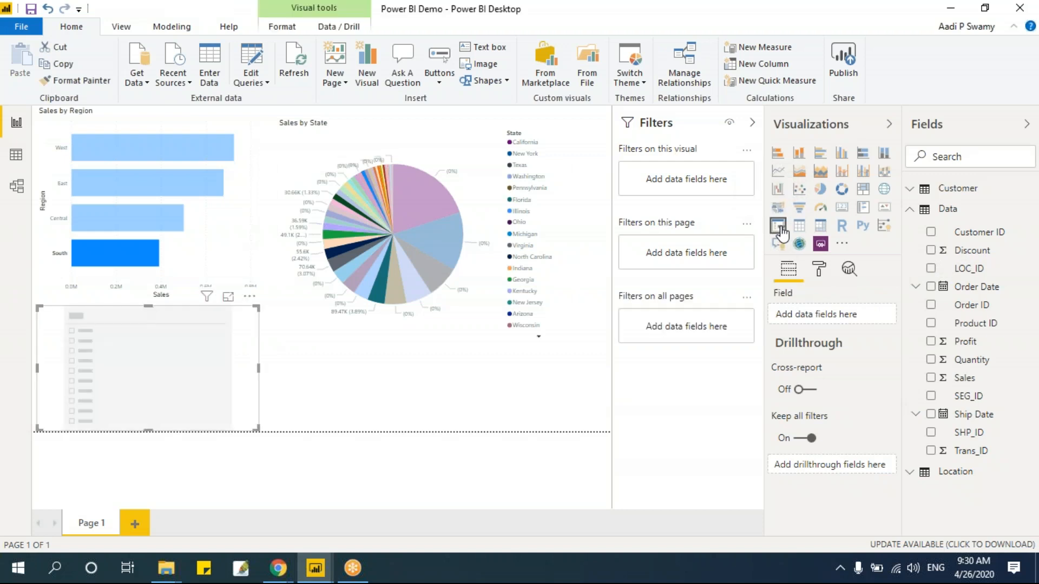
{"action": "left_click", "coordinate": [910, 210]}
{"action": "left_click", "coordinate": [910, 229]}
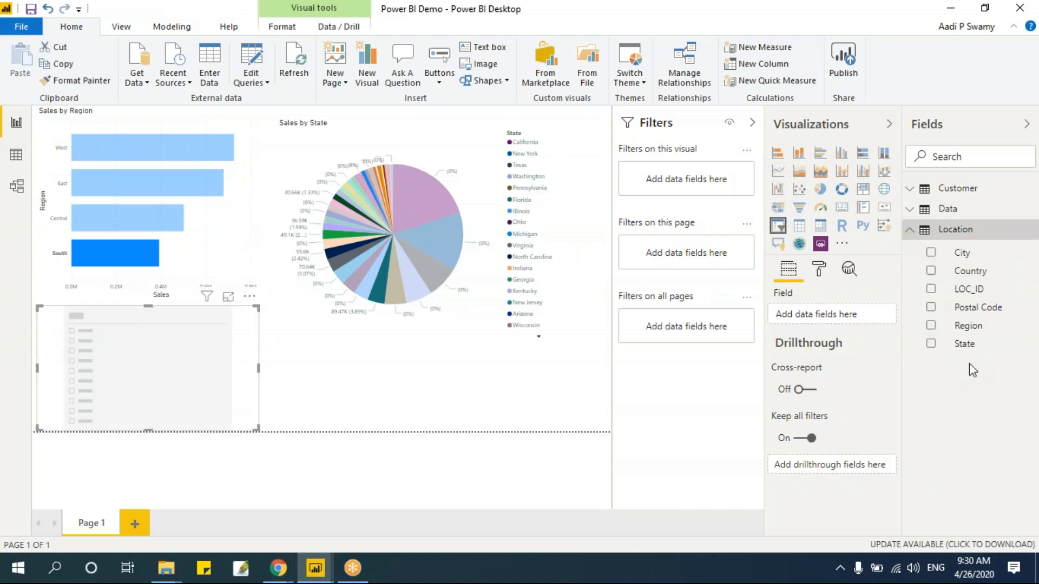
{"action": "left_click", "coordinate": [930, 325]}
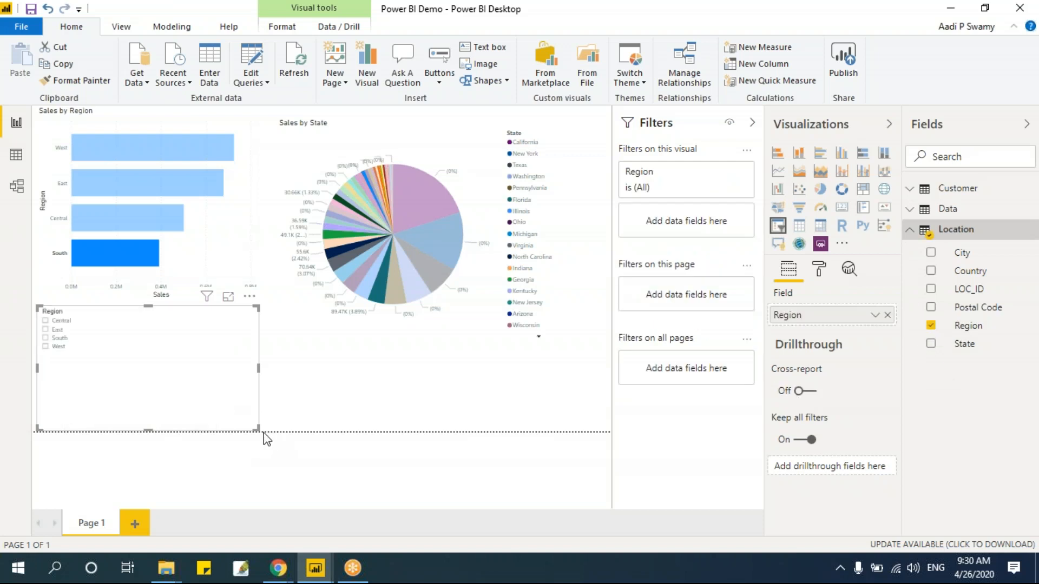
{"action": "left_click_drag", "start_coordinate": [256, 431], "coordinate": [242, 377]}
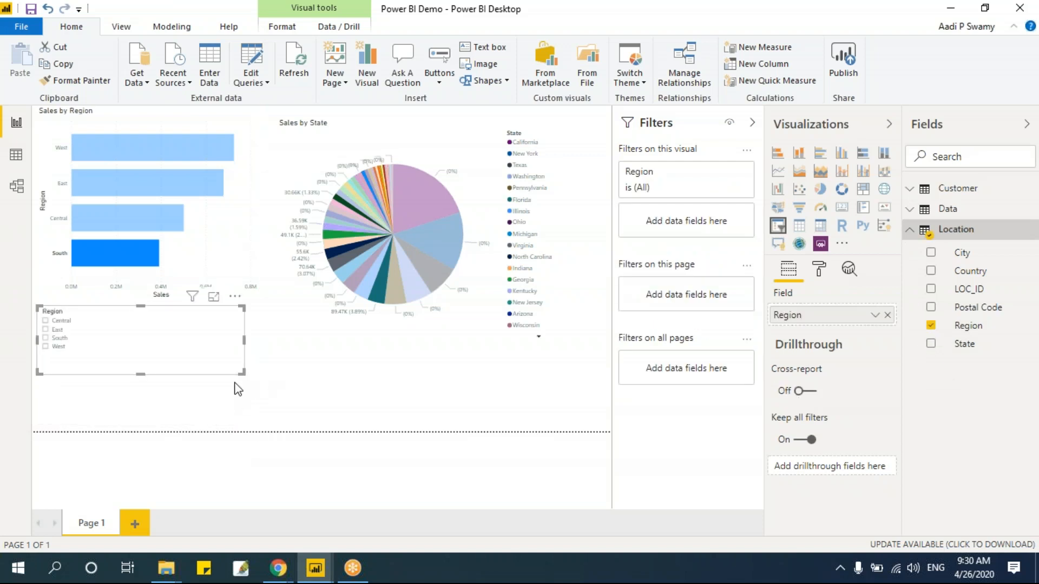
- Filter both charts by East and by South with the Region slicer to examine its effect
{"action": "left_click", "coordinate": [46, 329]}
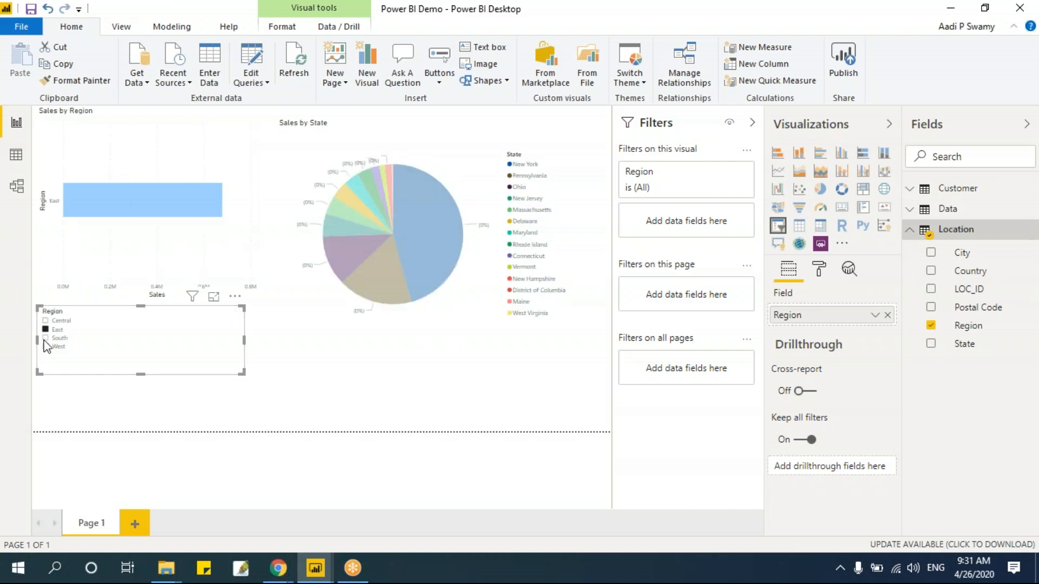
{"action": "left_click", "coordinate": [47, 338]}
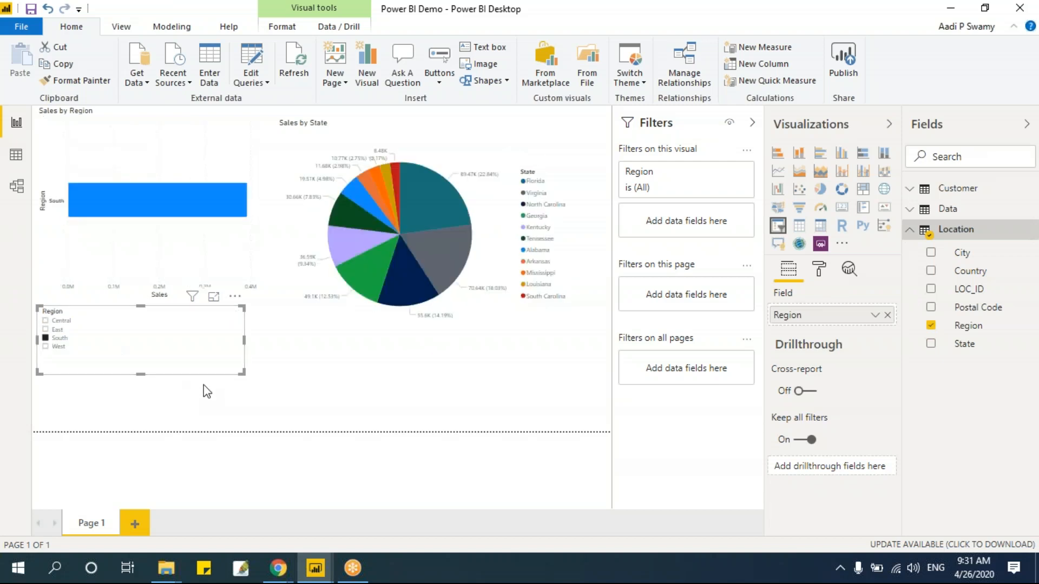
- Convert the Region slicer from a list to a dropdown and reduce its height
{"action": "left_click", "coordinate": [236, 312]}
{"action": "left_click", "coordinate": [244, 336]}
{"action": "left_click_drag", "start_coordinate": [240, 372], "coordinate": [241, 349]}
- Try several regions in the slicer's dropdown, including Central and East, and leave the page filtered to West
{"action": "left_click", "coordinate": [234, 325]}
{"action": "left_click", "coordinate": [62, 353]}
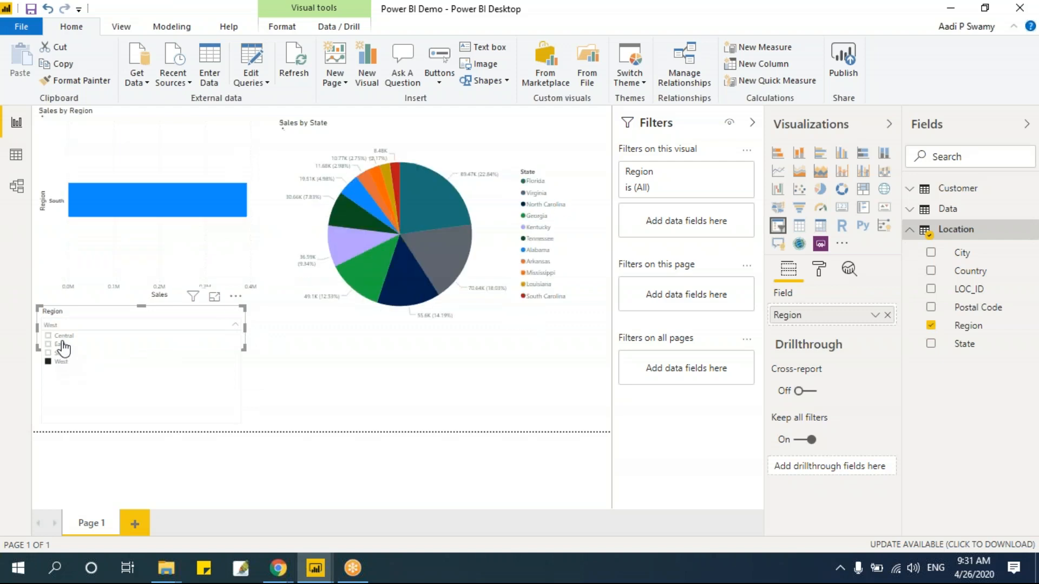
{"action": "left_click", "coordinate": [61, 336]}
{"action": "left_click", "coordinate": [56, 345]}
{"action": "left_click", "coordinate": [58, 361]}
{"action": "left_click", "coordinate": [311, 463]}
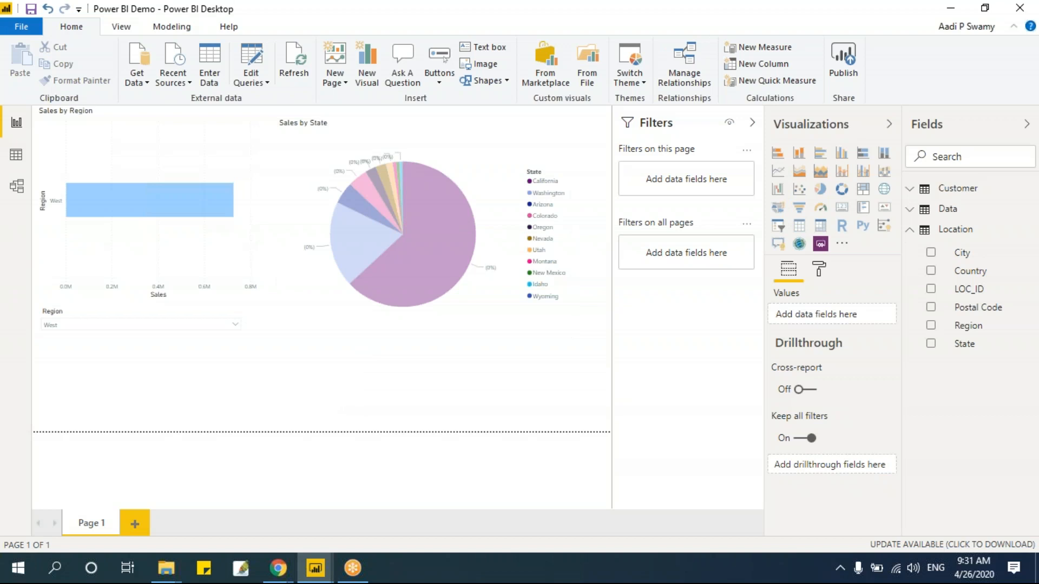
- Add a second report page with a clustered column chart in its upper-left corner and enlarge the chart
{"action": "left_click", "coordinate": [135, 523]}
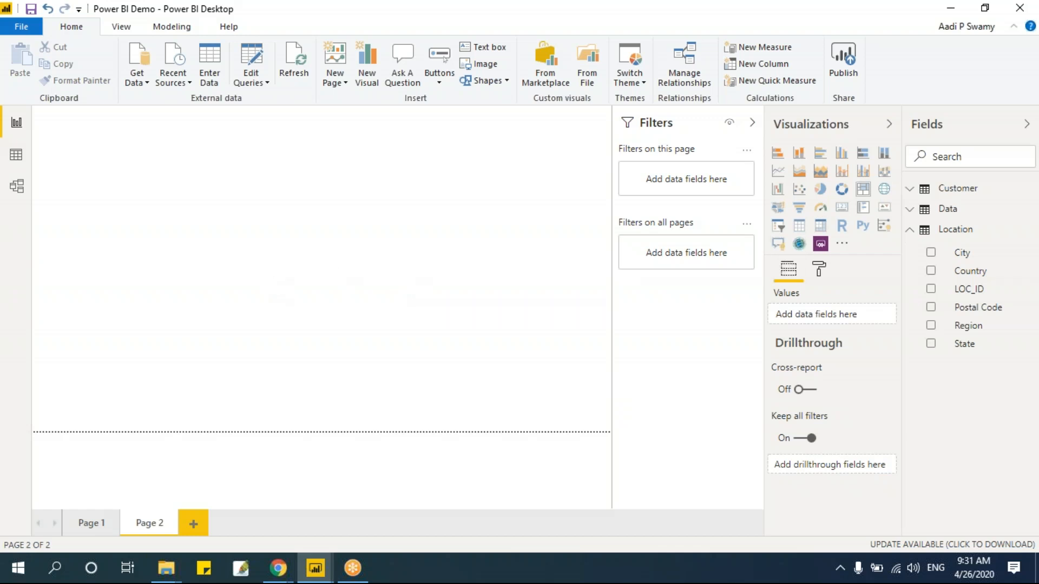
{"action": "left_click", "coordinate": [841, 154]}
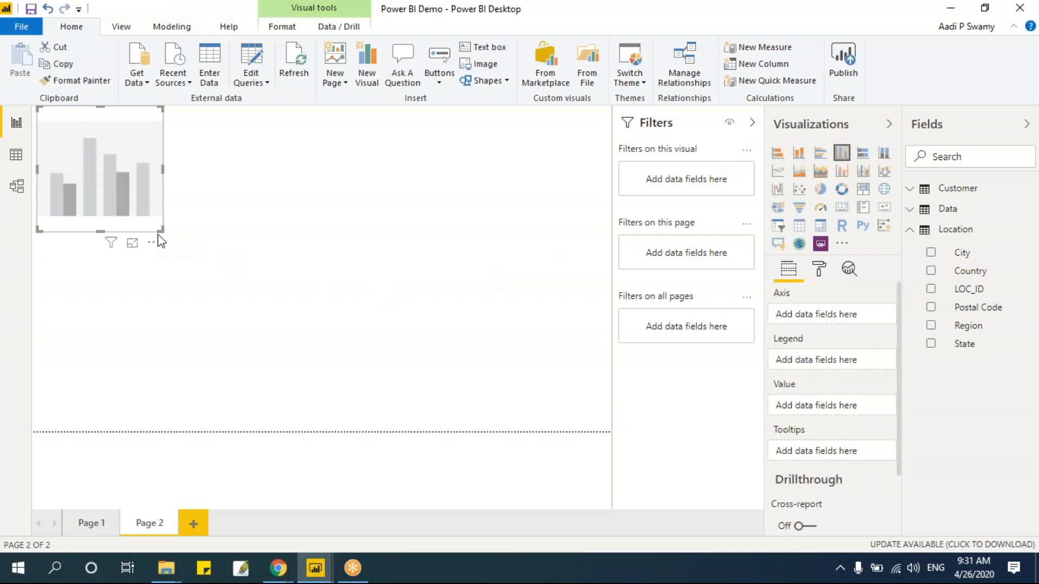
{"action": "left_click_drag", "start_coordinate": [162, 232], "coordinate": [406, 365]}
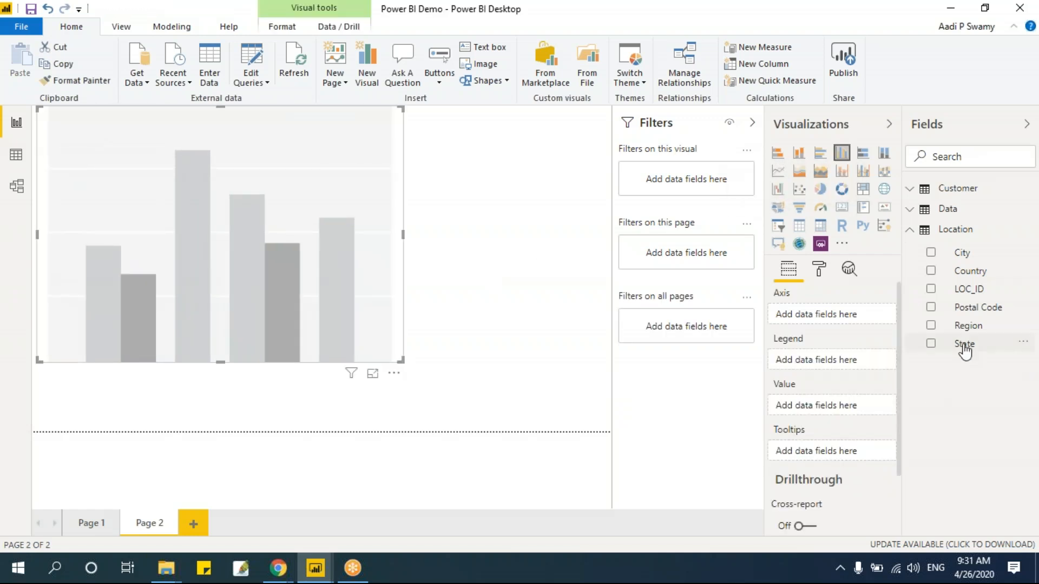
- Assign Region to the column chart's axis and Sales and Profit to its values, and enlarge the chart further
{"action": "left_click", "coordinate": [931, 326]}
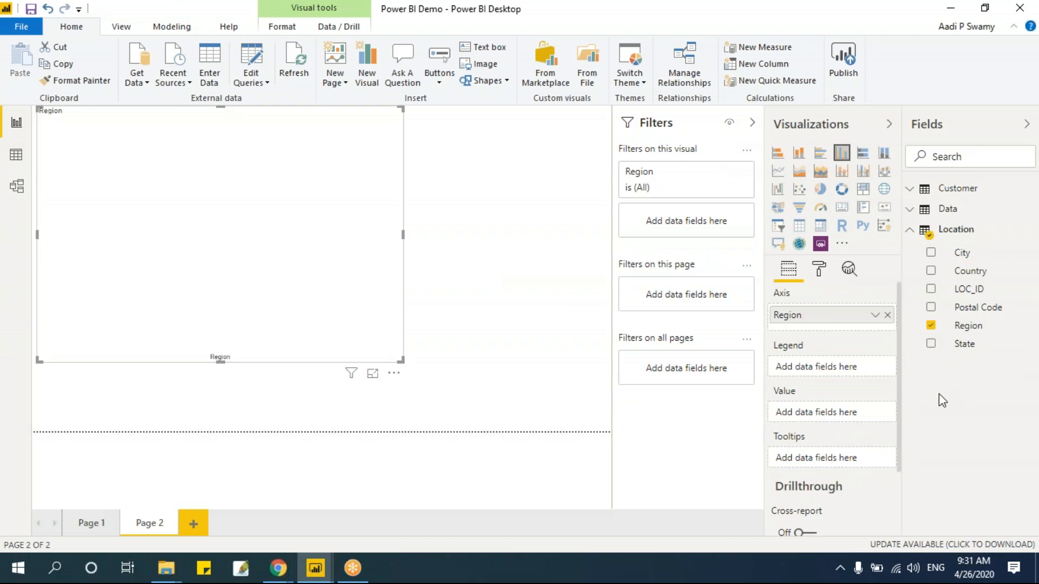
{"action": "left_click", "coordinate": [911, 229]}
{"action": "left_click", "coordinate": [912, 212]}
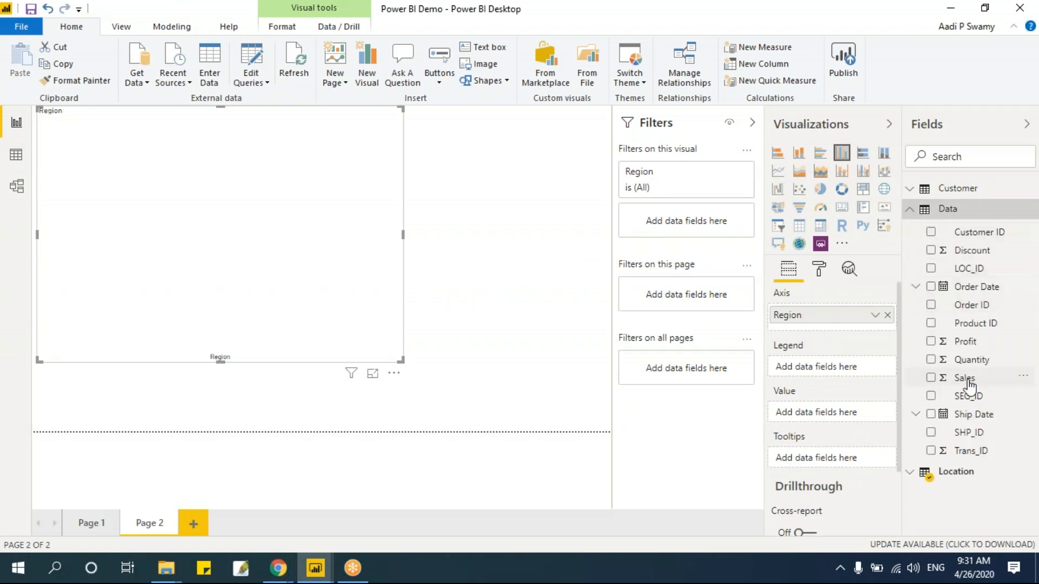
{"action": "left_click", "coordinate": [932, 378]}
{"action": "left_click", "coordinate": [930, 341]}
{"action": "left_click_drag", "start_coordinate": [400, 360], "coordinate": [517, 390]}
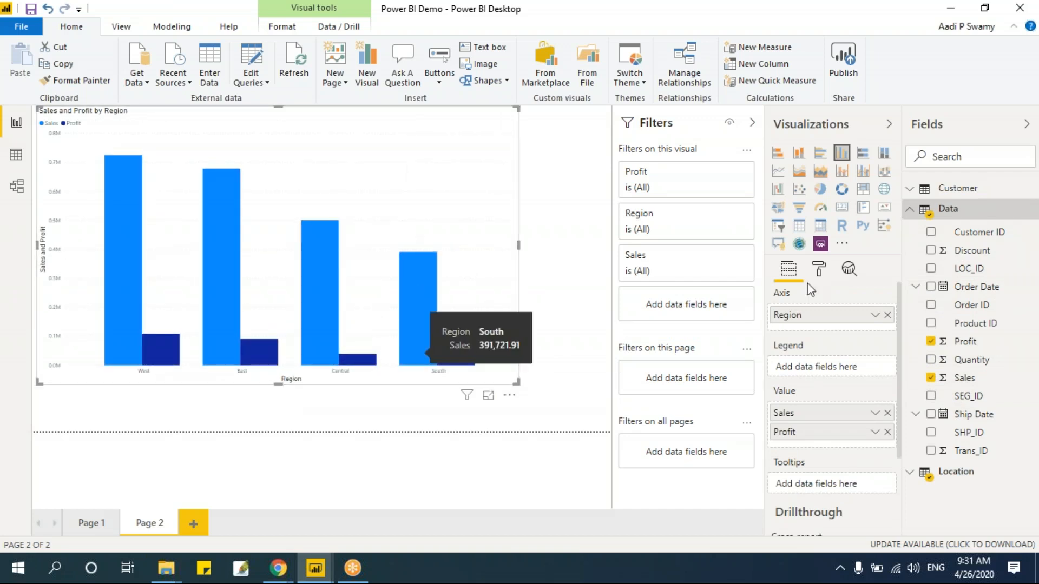
- Try the chart as clustered bar, stacked column and stacked bar, and convert it to a line and clustered column chart
{"action": "left_click", "coordinate": [821, 155]}
{"action": "left_click", "coordinate": [800, 157]}
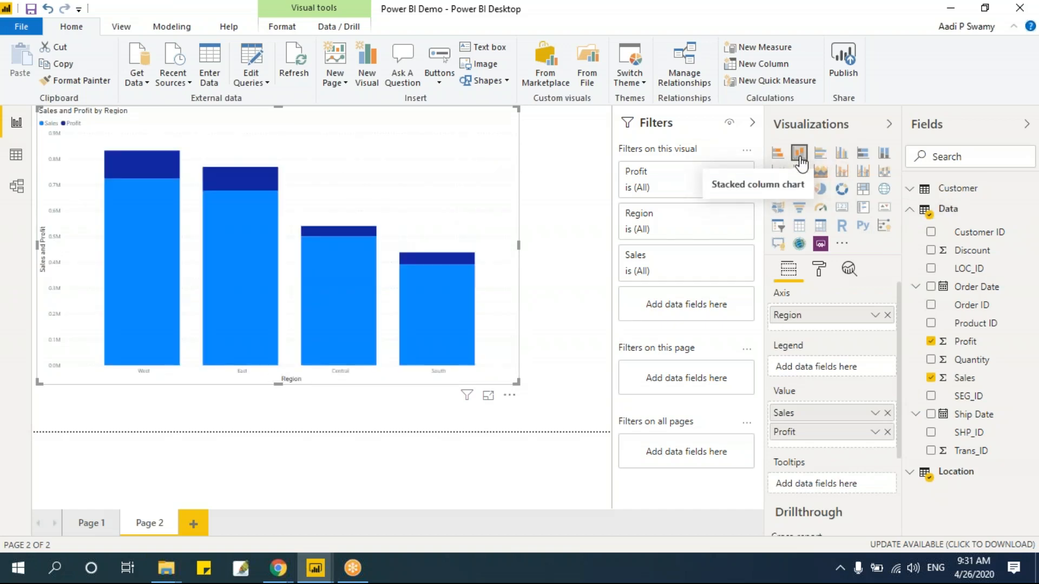
{"action": "left_click", "coordinate": [777, 153]}
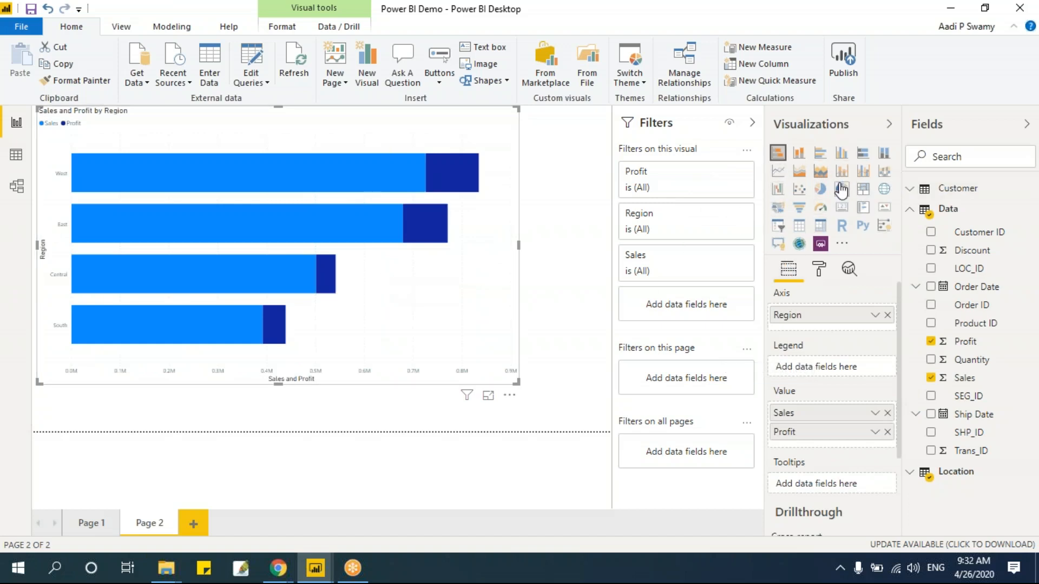
{"action": "left_click", "coordinate": [861, 173]}
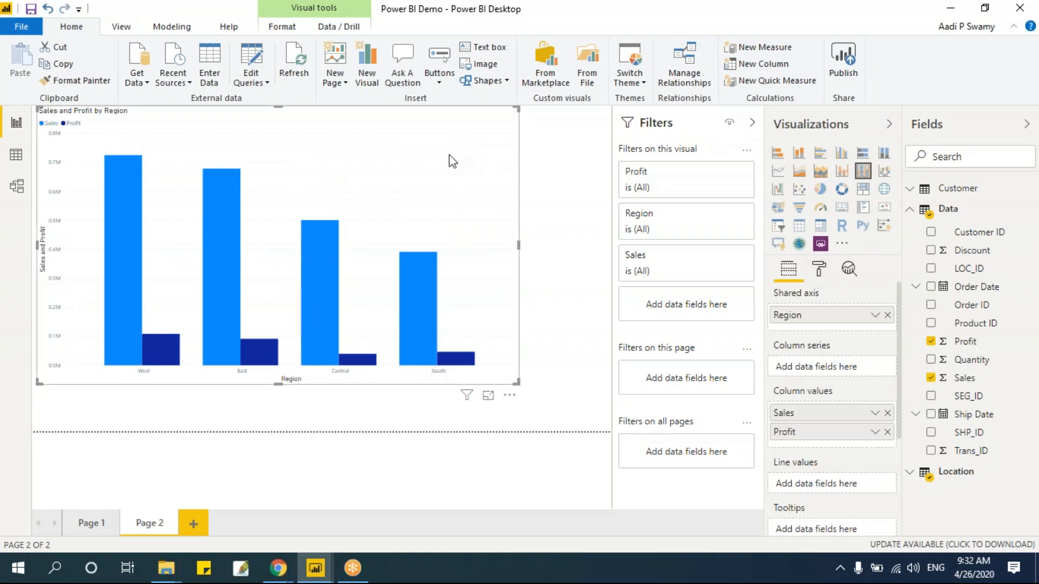
{"action": "mouse_move", "coordinate": [418, 291]}
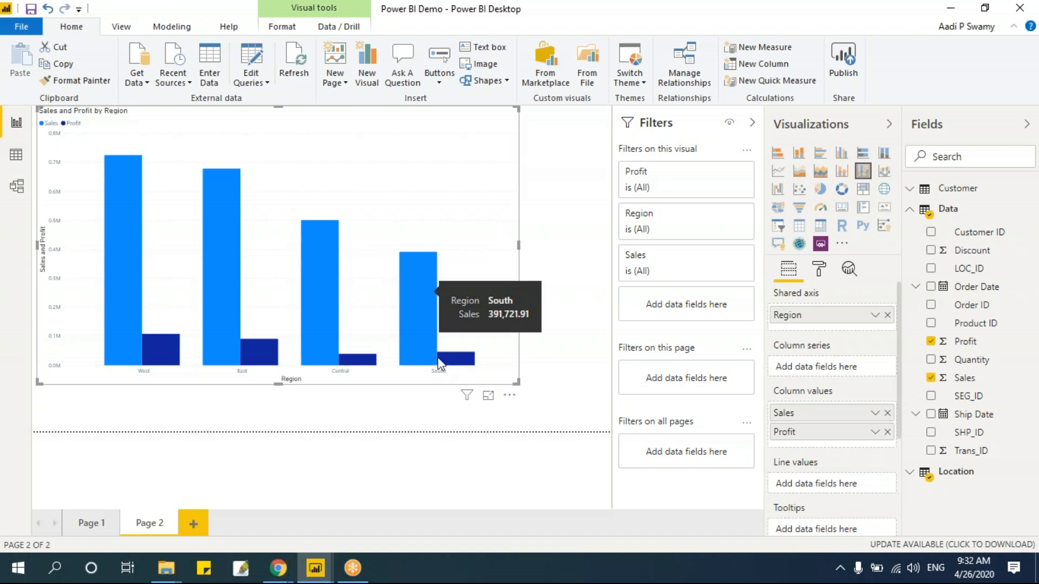
{"action": "left_click", "coordinate": [553, 399]}
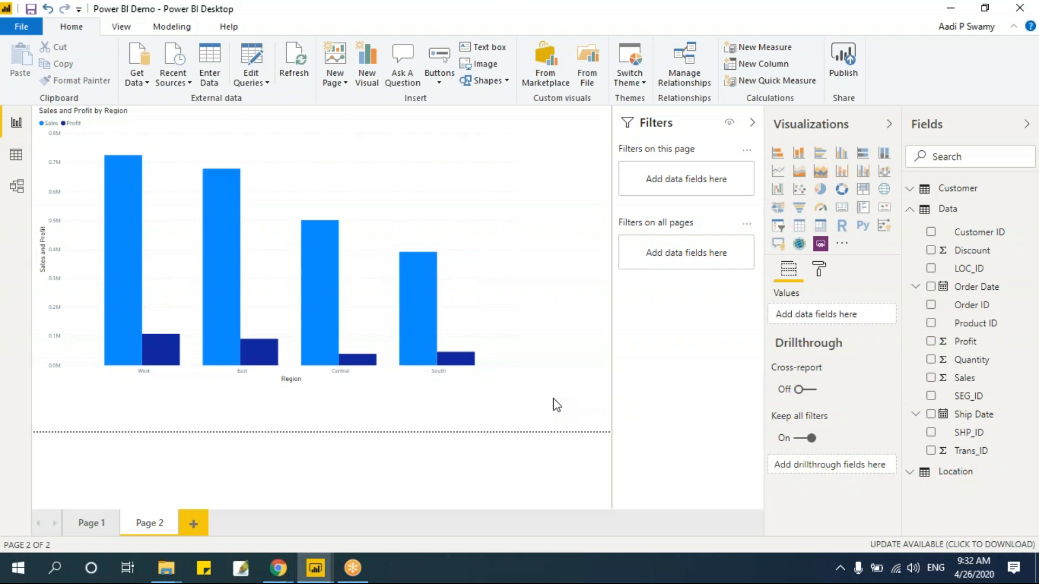
- Switch to the Corona Virus Dashboard report and show its Home page
{"action": "left_click", "coordinate": [316, 569]}
{"action": "left_click", "coordinate": [274, 519]}
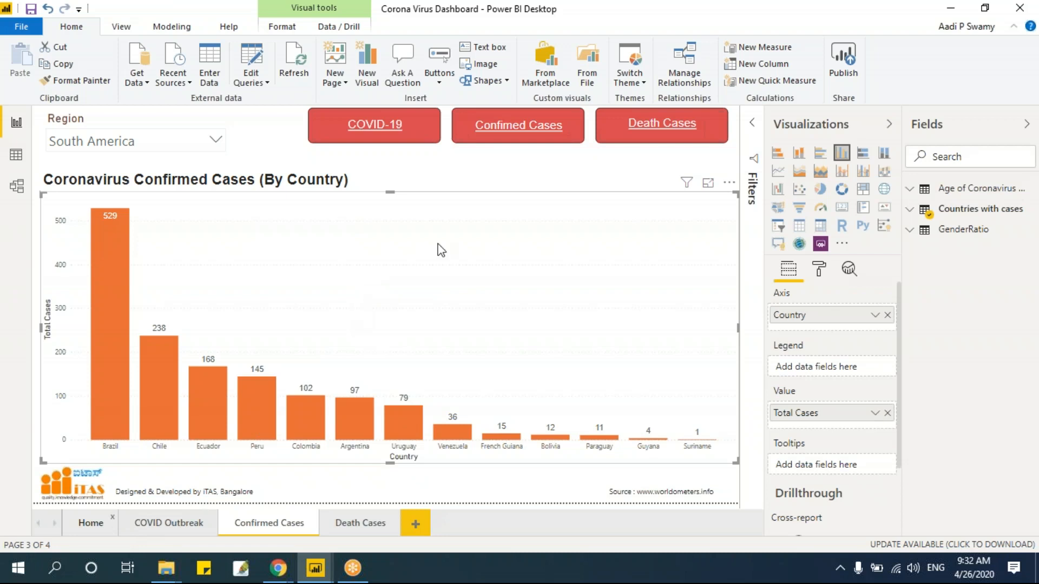
{"action": "left_click", "coordinate": [81, 523]}
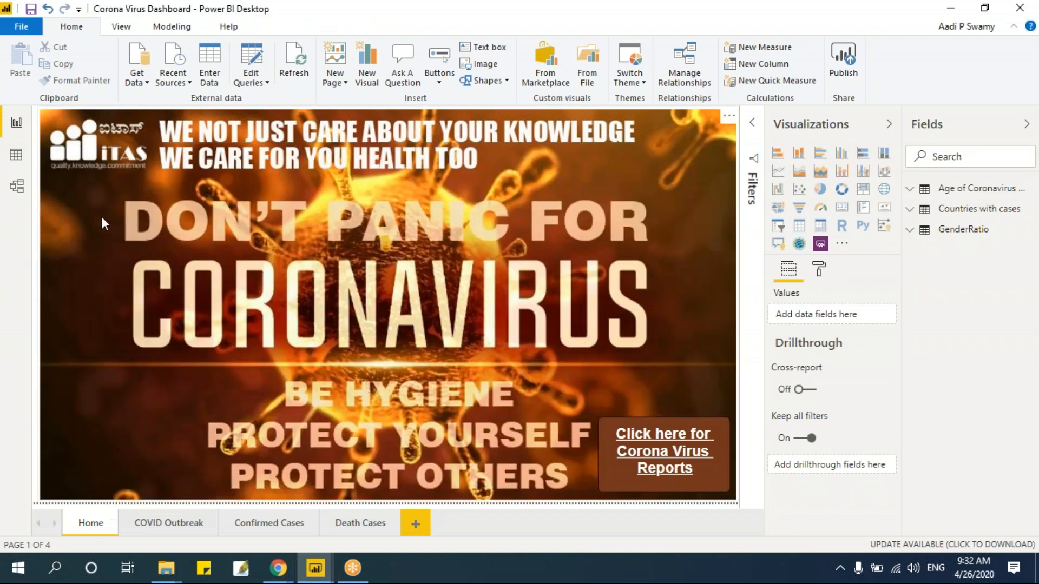
- Show the COVID Outbreak page and follow its link to the Confirmed Cases page
{"action": "left_click", "coordinate": [598, 144]}
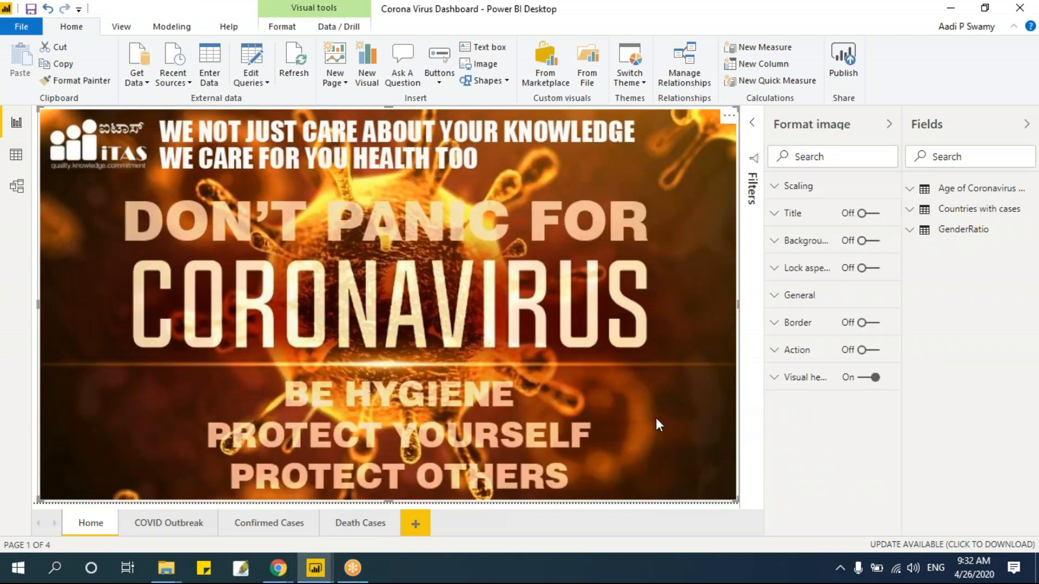
{"action": "left_click", "coordinate": [183, 527]}
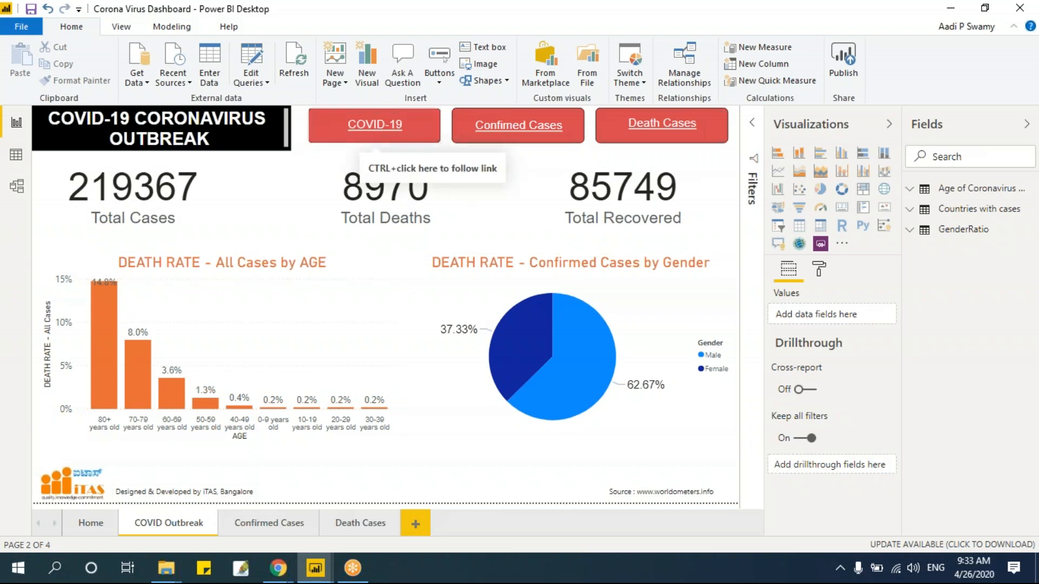
{"action": "left_click", "coordinate": [577, 145], "text": "ctrl"}
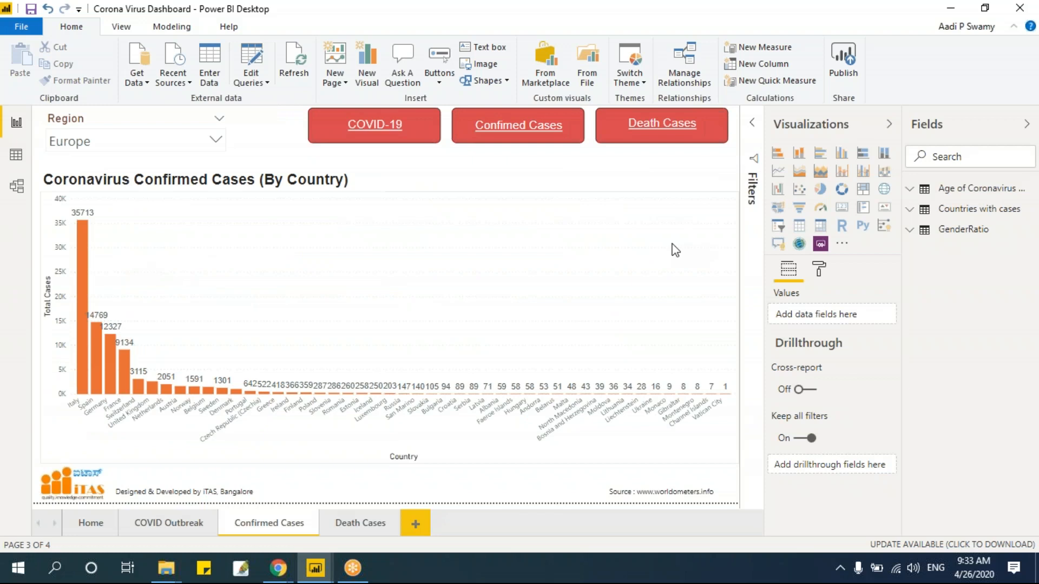
- Filter the confirmed cases chart by Region to Asia, and change the region to North America
{"action": "left_click", "coordinate": [217, 142]}
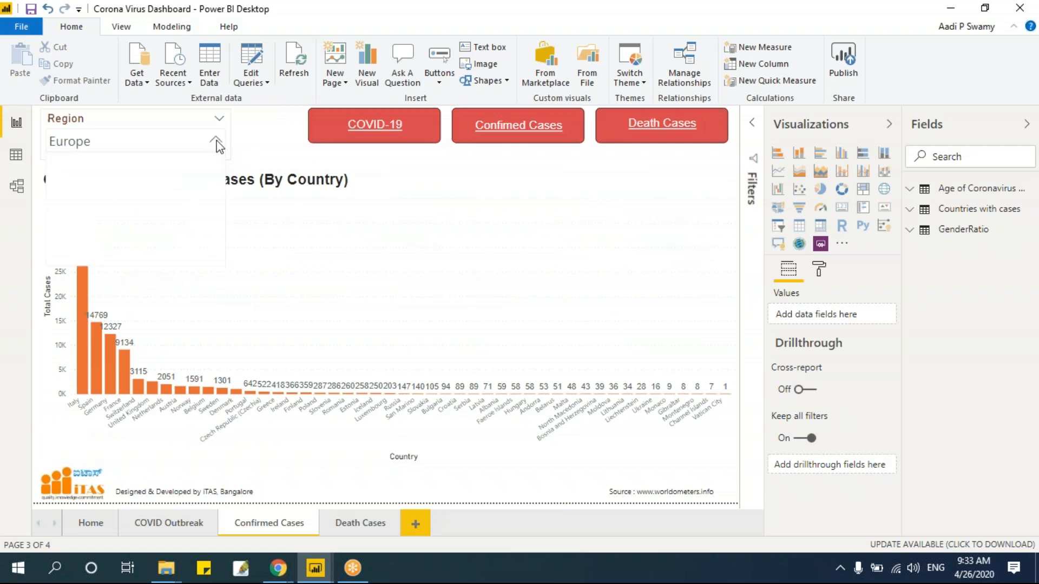
{"action": "left_click", "coordinate": [74, 181]}
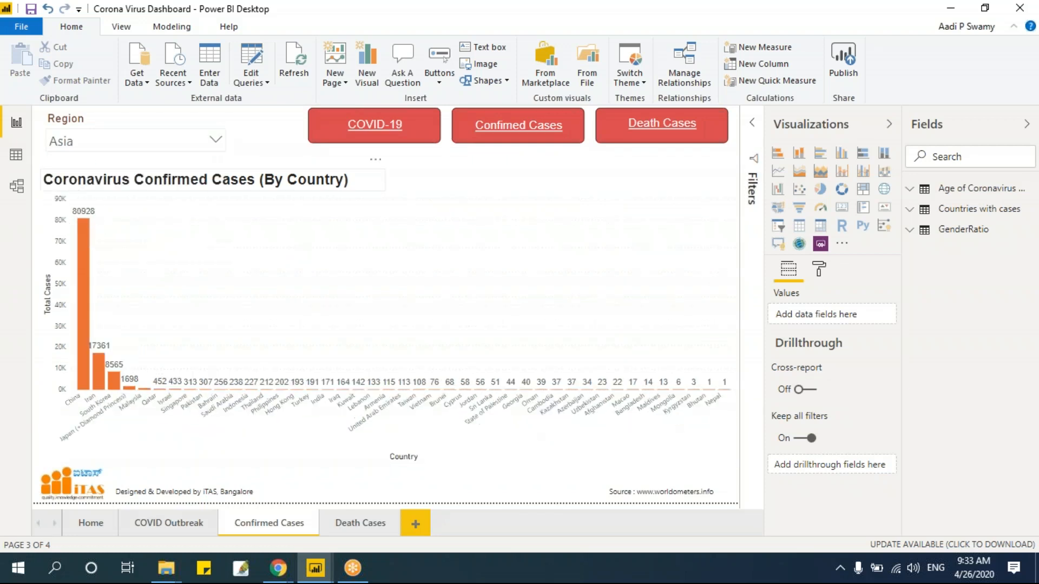
{"action": "left_click", "coordinate": [216, 141]}
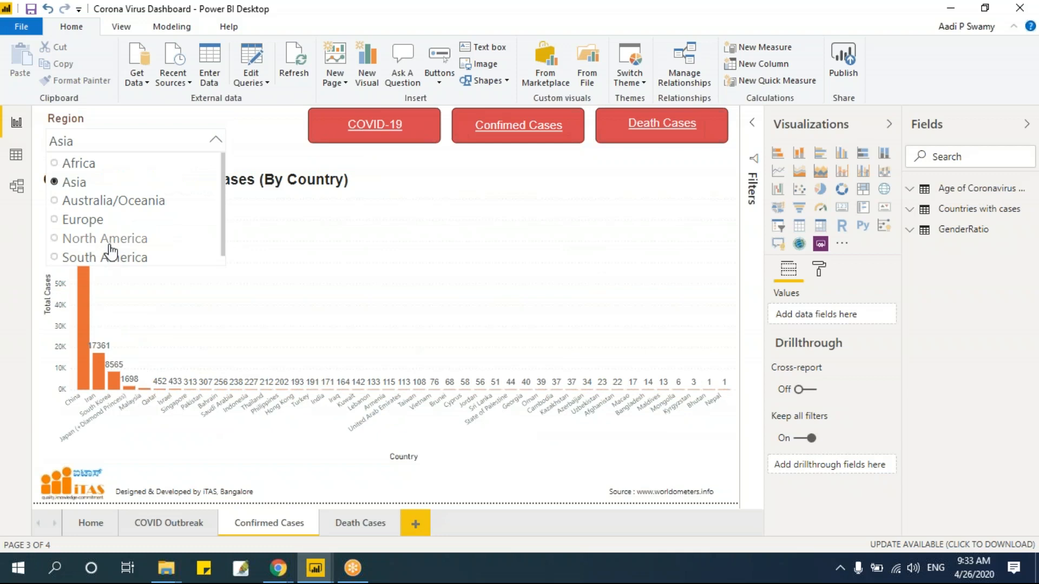
{"action": "left_click", "coordinate": [111, 241]}
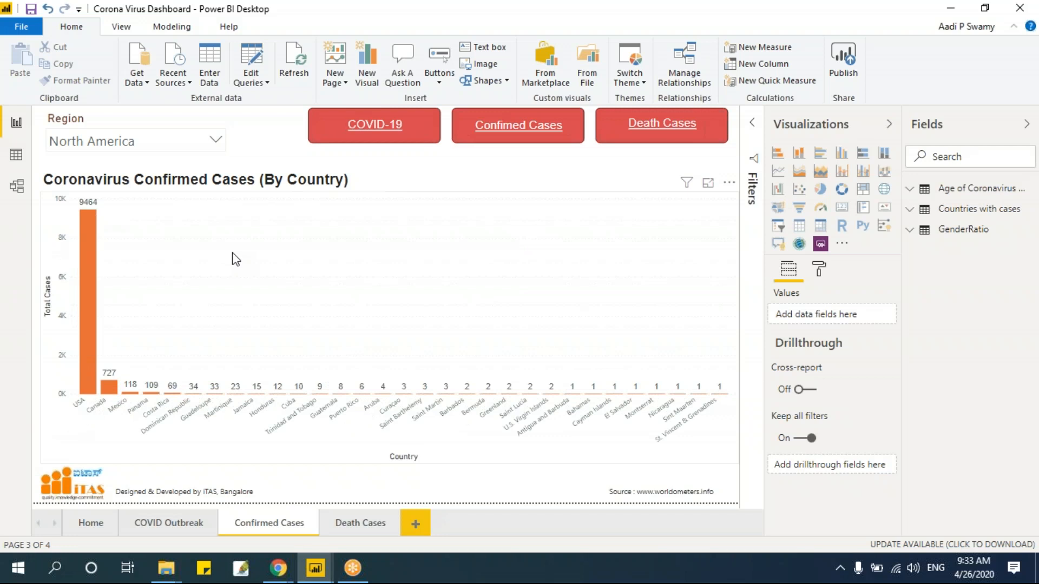
- Follow the link to the Death Cases page and expand the fields of the Age of Coronavirus table
{"action": "left_click", "coordinate": [713, 142], "text": "ctrl"}
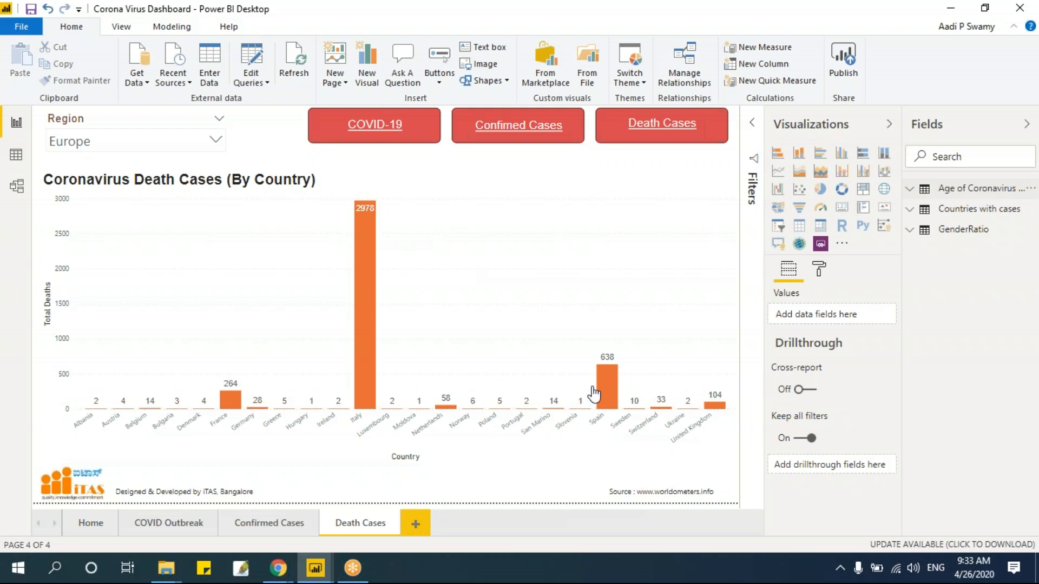
{"action": "left_click", "coordinate": [910, 189]}
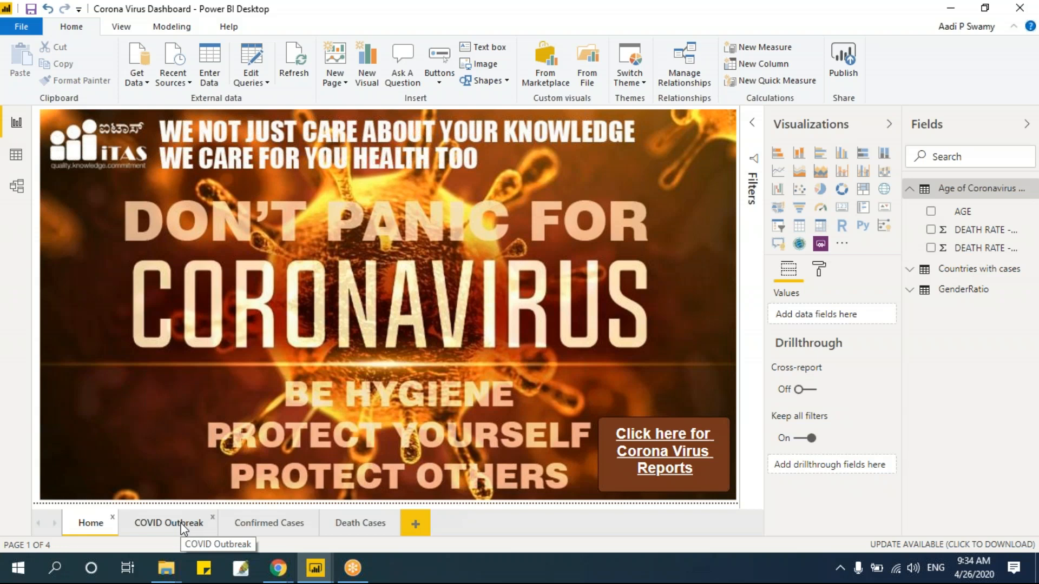
- Switch to Chrome and open the COVID19 DATA spreadsheet from the COVID-19 Data folder in Google Drive
{"action": "mouse_move", "coordinate": [284, 578]}
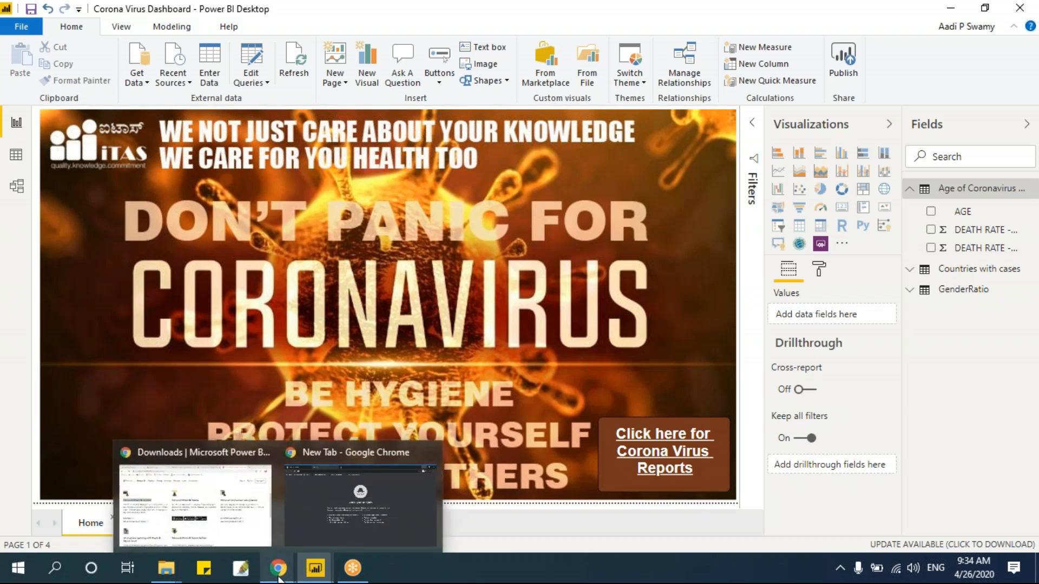
{"action": "left_click", "coordinate": [225, 533]}
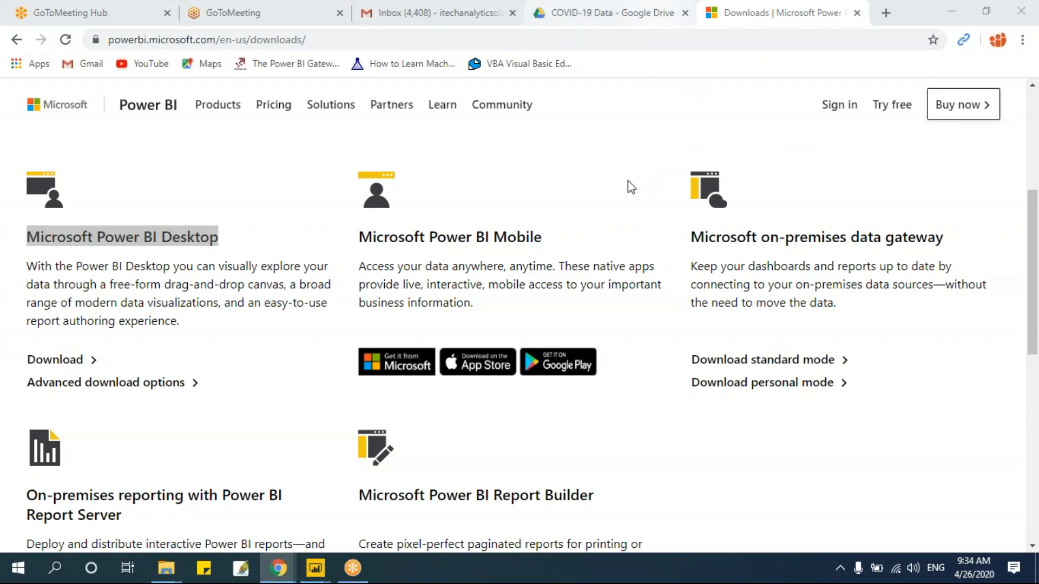
{"action": "left_click", "coordinate": [668, 13]}
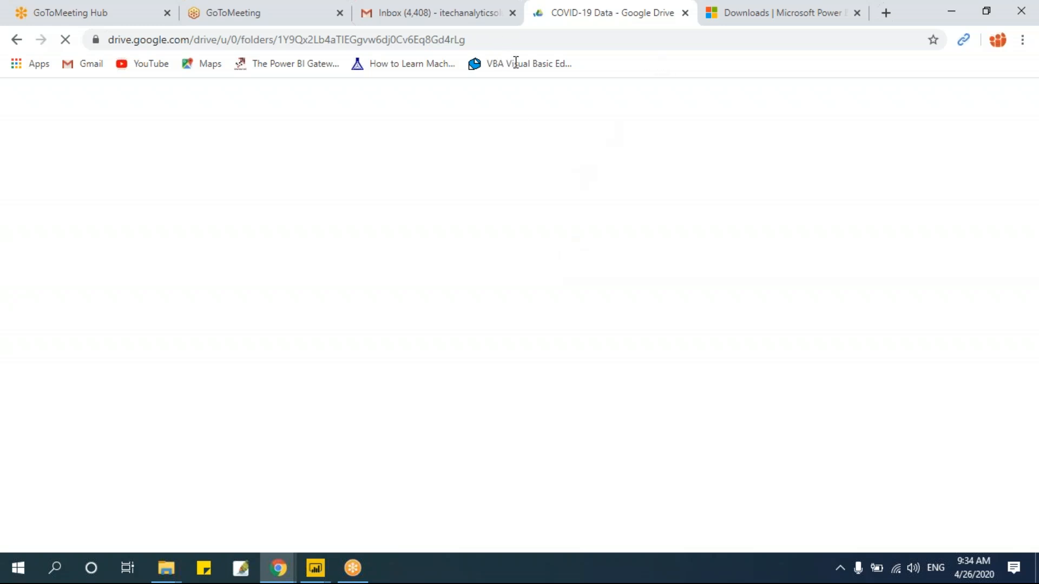
{"action": "key", "text": "ctrl+l"}
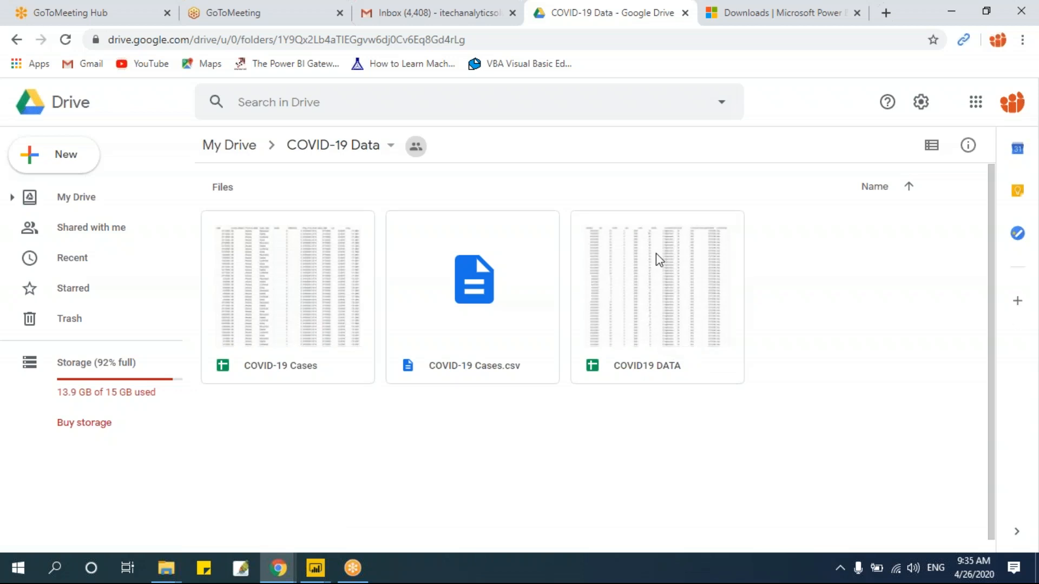
{"action": "double_click", "coordinate": [671, 323]}
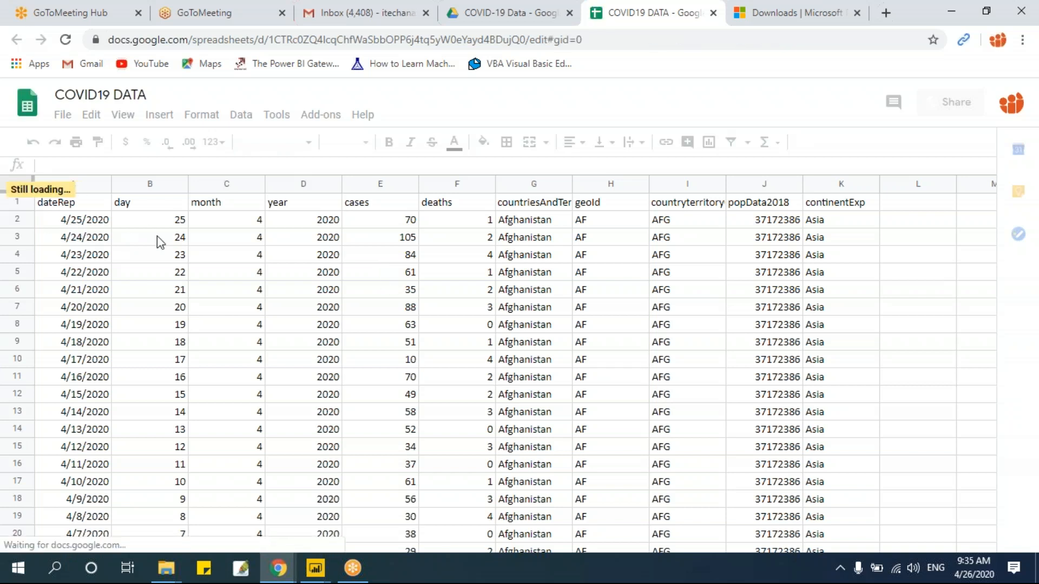
{"action": "left_click", "coordinate": [331, 275]}
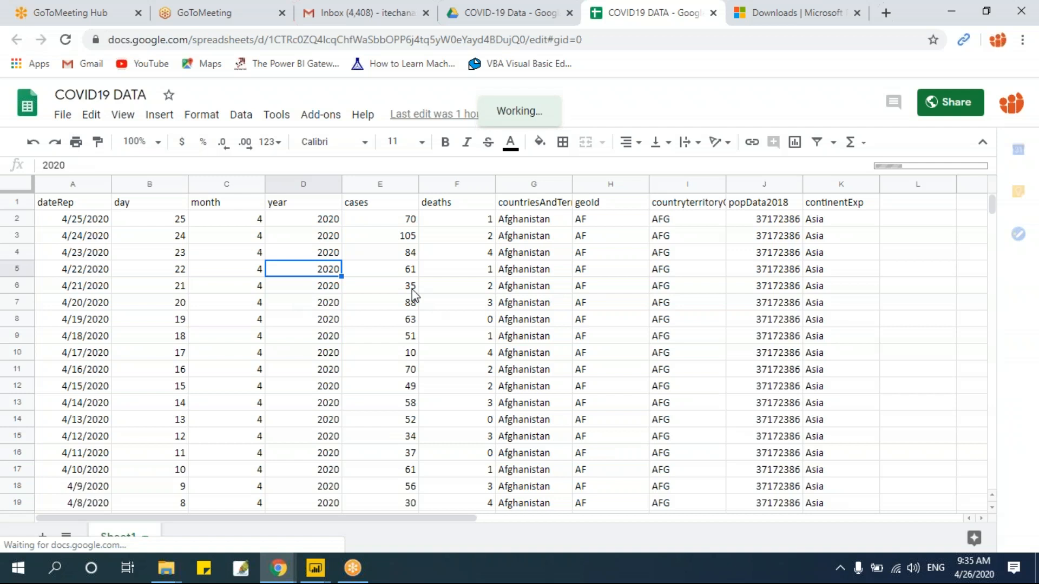
- Set the sheet's Publish to the web link to Entire Document in comma-separated values (.csv) format
{"action": "left_click", "coordinate": [64, 116]}
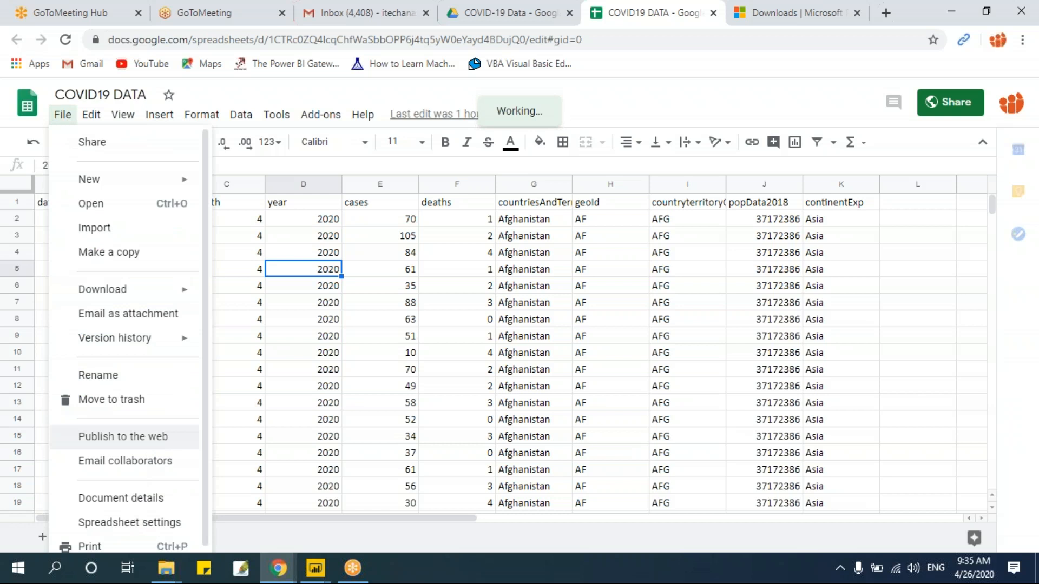
{"action": "left_click", "coordinate": [153, 441]}
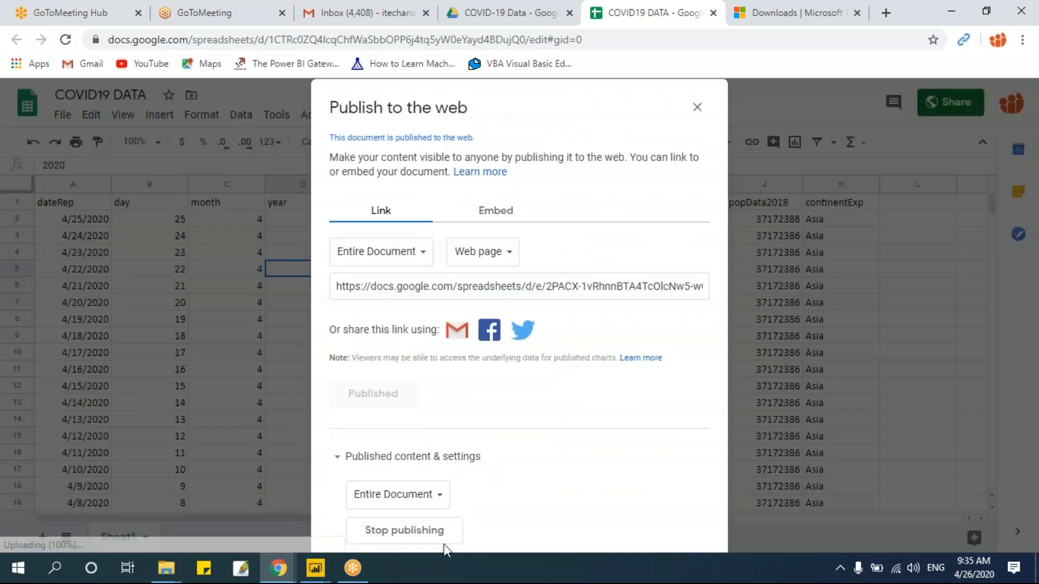
{"action": "left_click", "coordinate": [394, 262]}
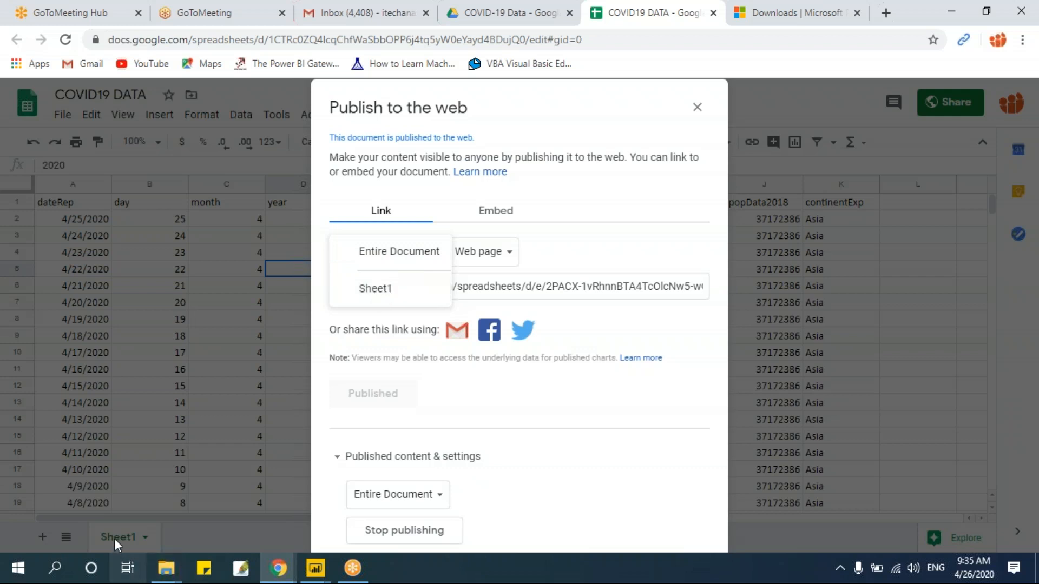
{"action": "left_click", "coordinate": [407, 259]}
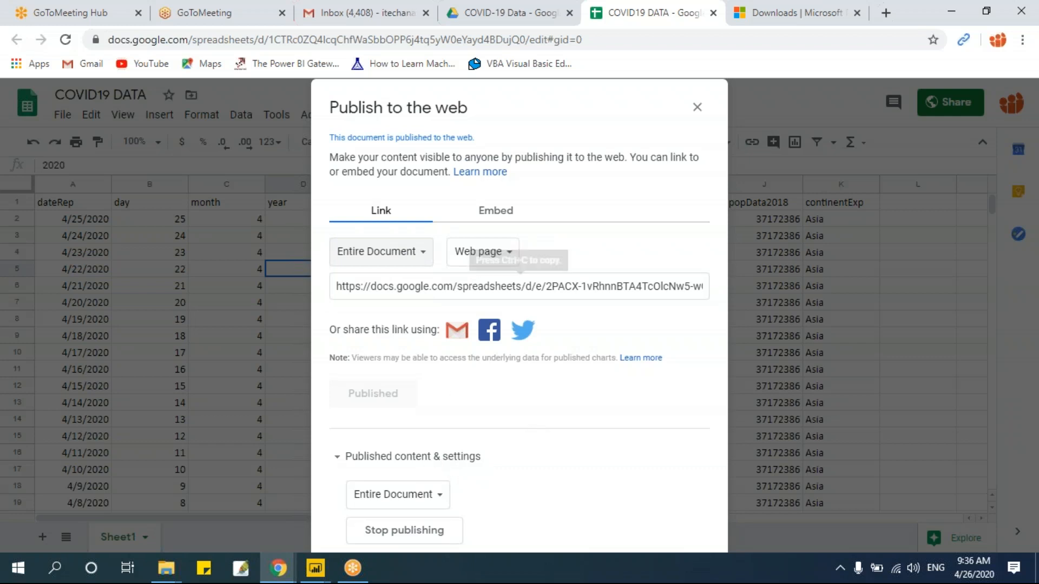
{"action": "left_click", "coordinate": [473, 259]}
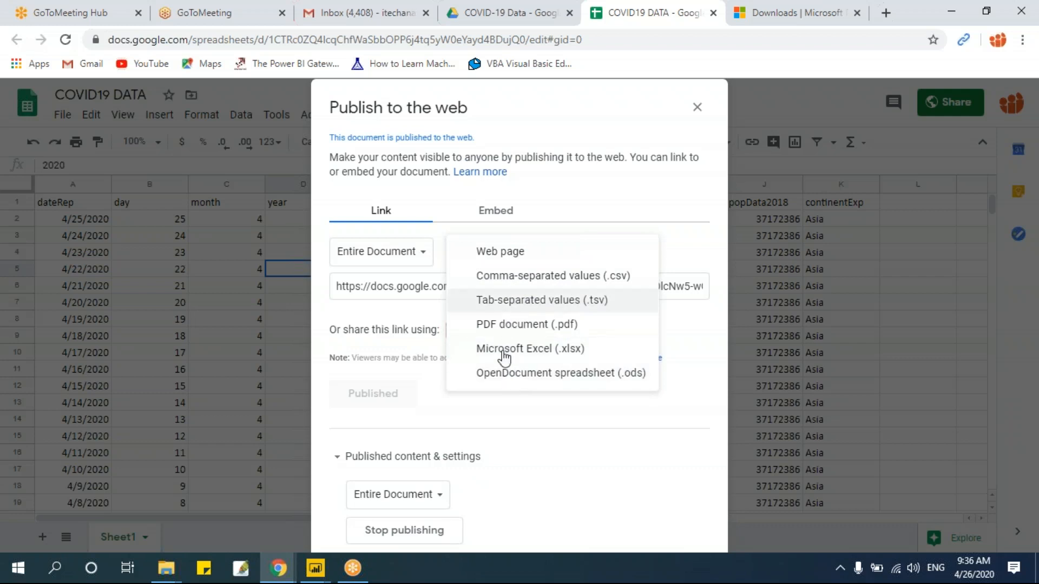
{"action": "left_click", "coordinate": [509, 277]}
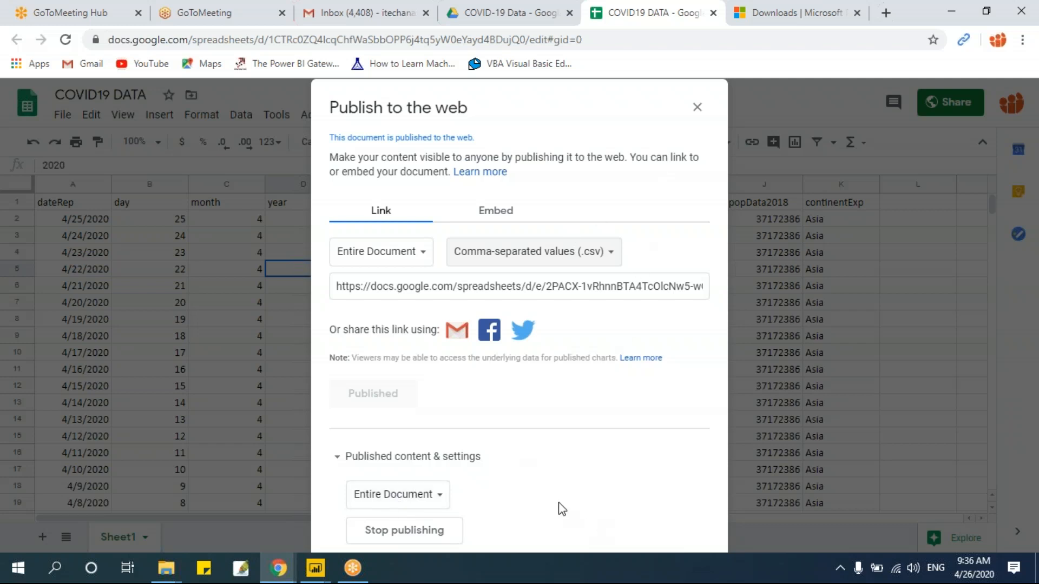
{"action": "scroll", "coordinate": [492, 100], "scroll_direction": "down", "scroll_amount": 1}
{"action": "left_click_drag", "start_coordinate": [481, 95], "coordinate": [372, 127]}
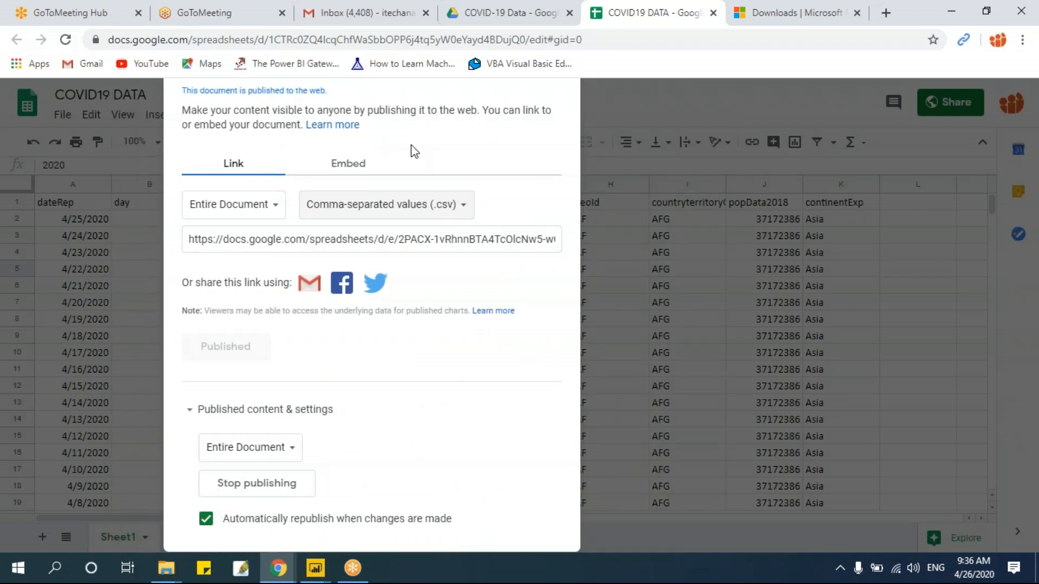
- Copy the published CSV link and close the COVID19 DATA spreadsheet
{"action": "left_click", "coordinate": [417, 243]}
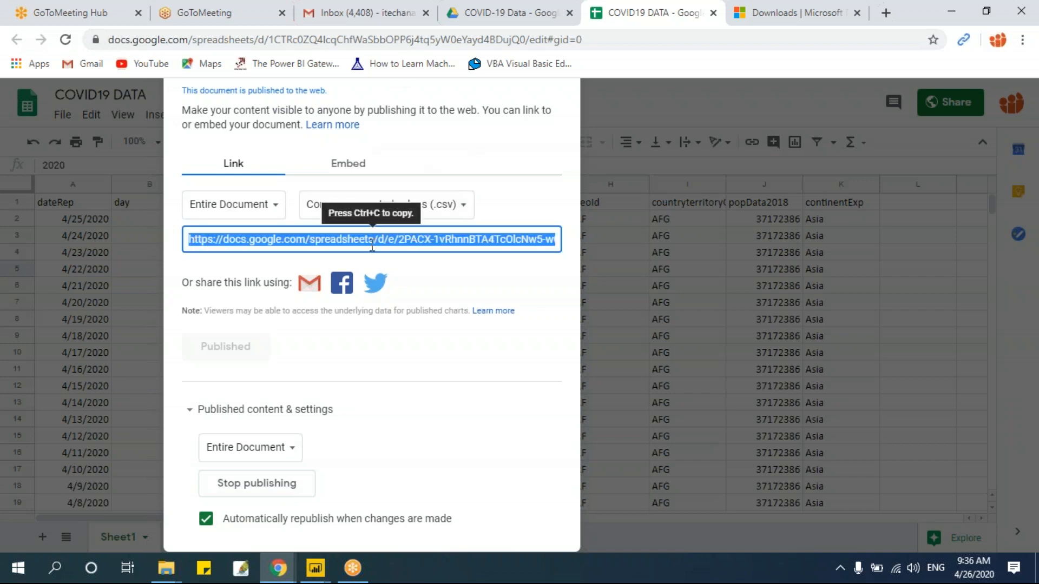
{"action": "key", "text": "ctrl+c"}
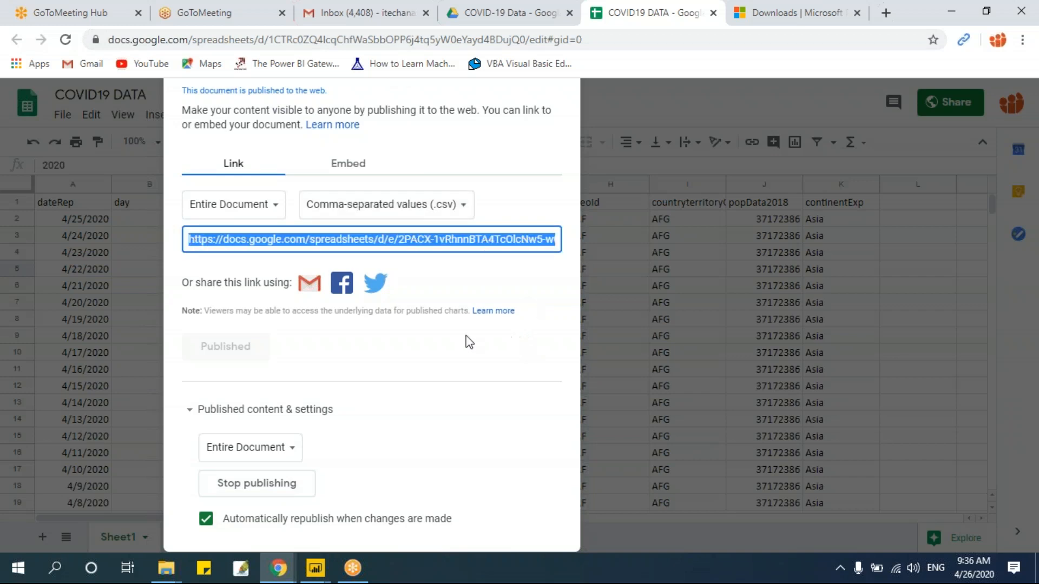
{"action": "left_click", "coordinate": [311, 239]}
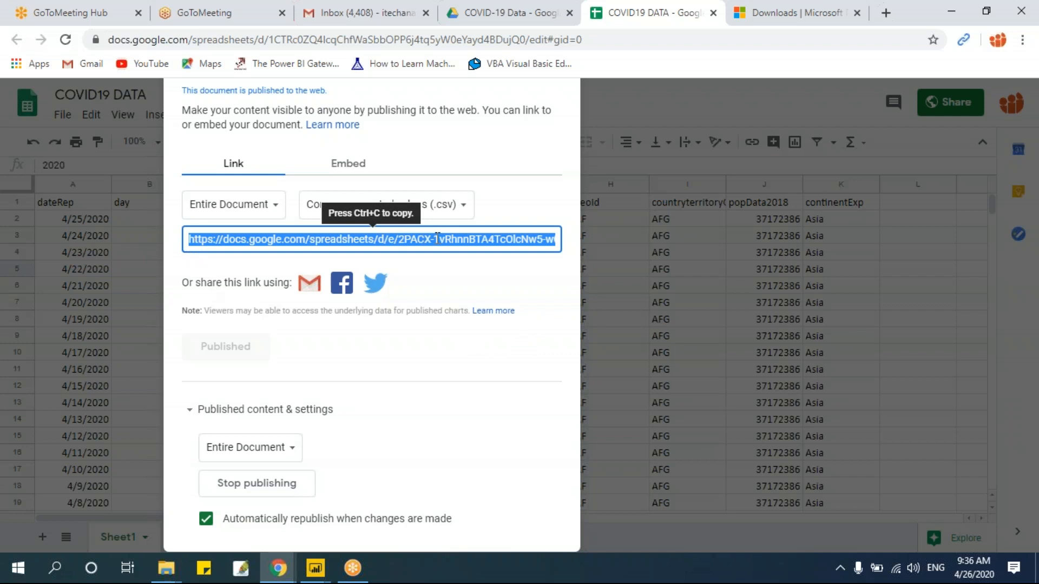
{"action": "key", "text": "ctrl+c"}
{"action": "left_click", "coordinate": [226, 243]}
{"action": "key", "text": "ctrl+c"}
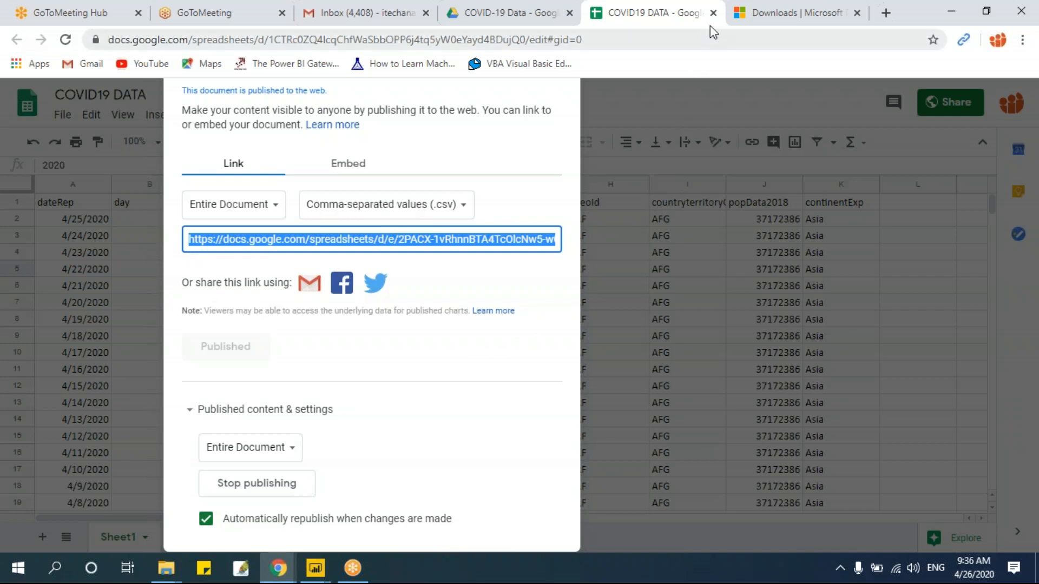
{"action": "key", "text": "ctrl+w"}
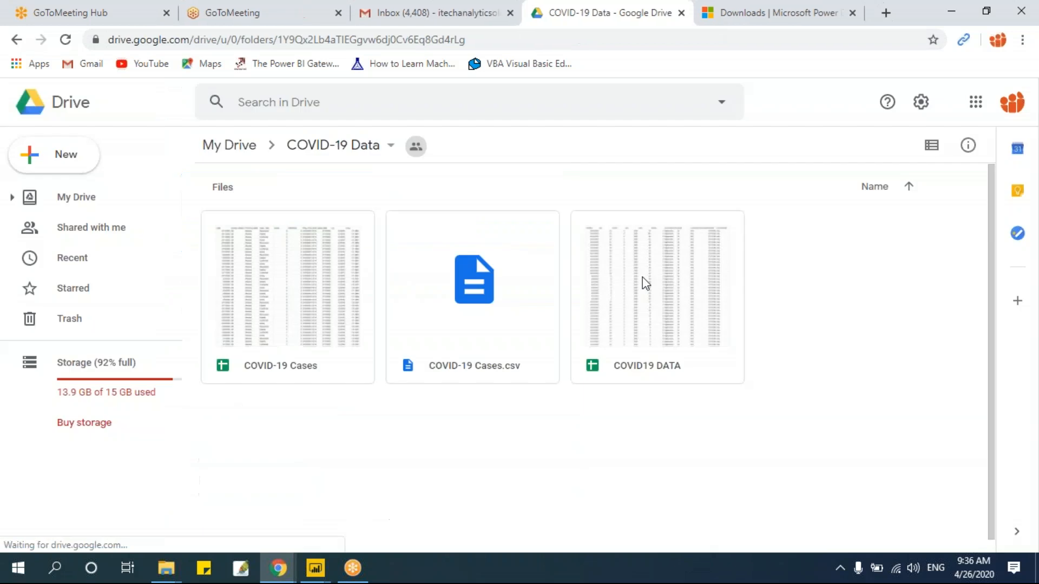
- Switch to the Power BI Demo report and connect to the copied CSV link as a Web data source
{"action": "mouse_move", "coordinate": [325, 576]}
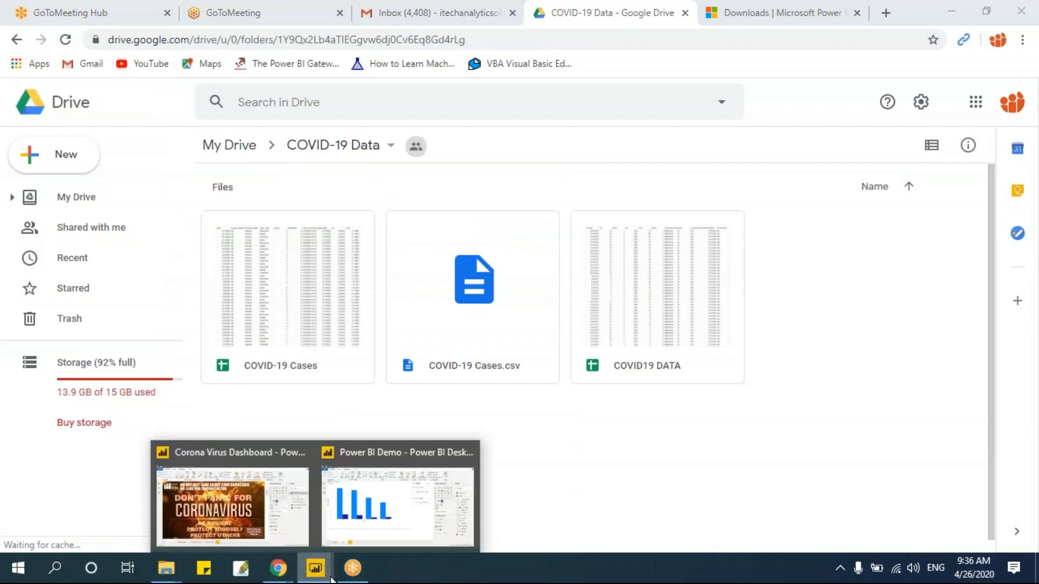
{"action": "left_click", "coordinate": [394, 506]}
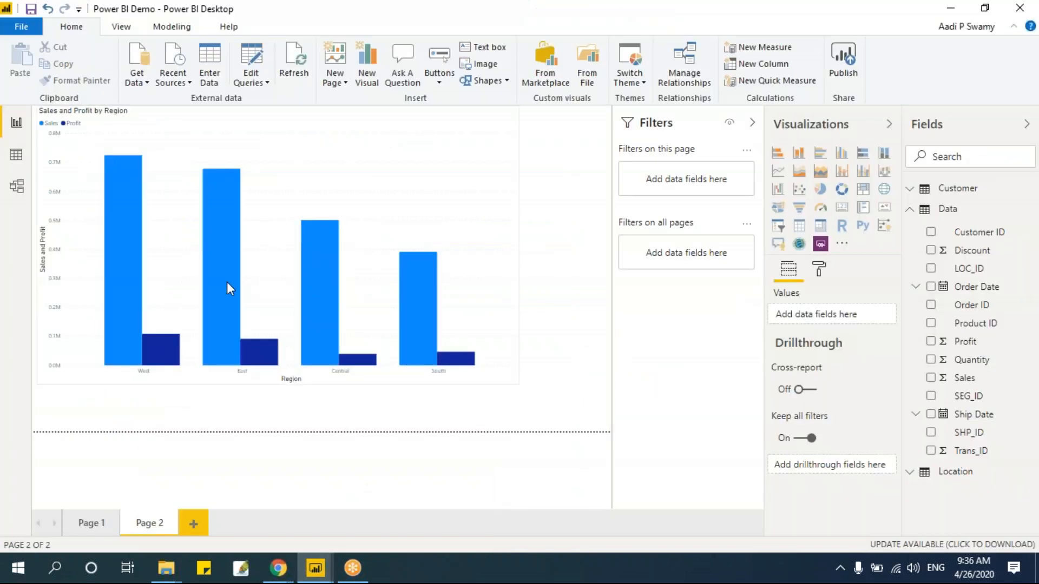
{"action": "left_click", "coordinate": [21, 27]}
{"action": "left_click", "coordinate": [469, 144]}
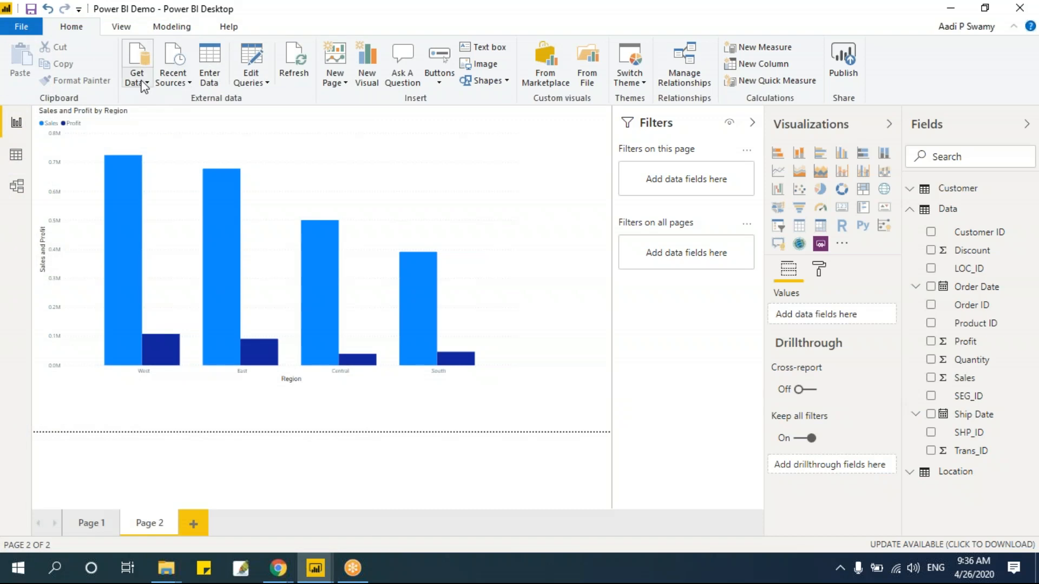
{"action": "left_click", "coordinate": [144, 83]}
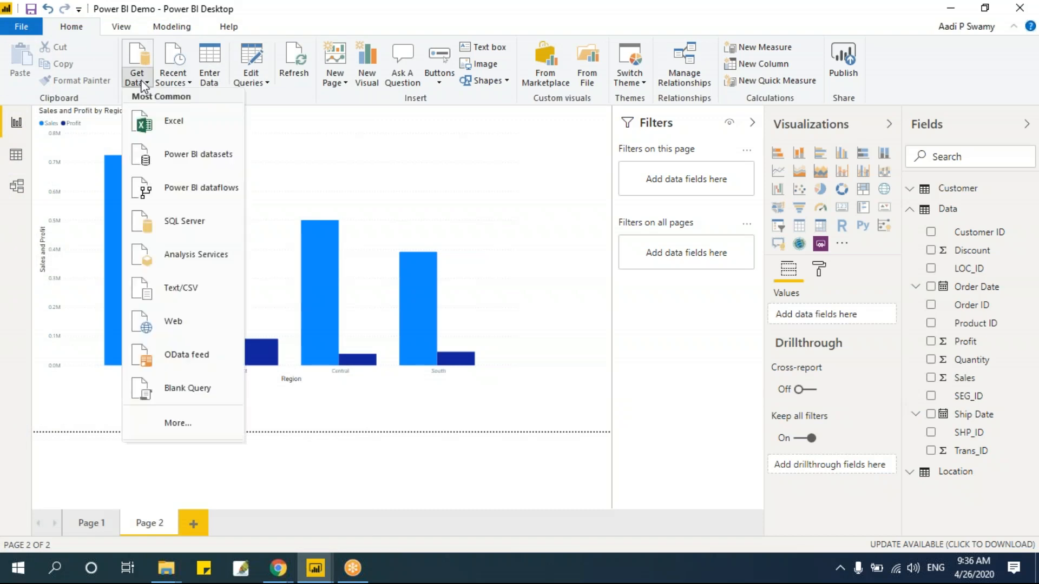
{"action": "left_click", "coordinate": [172, 321]}
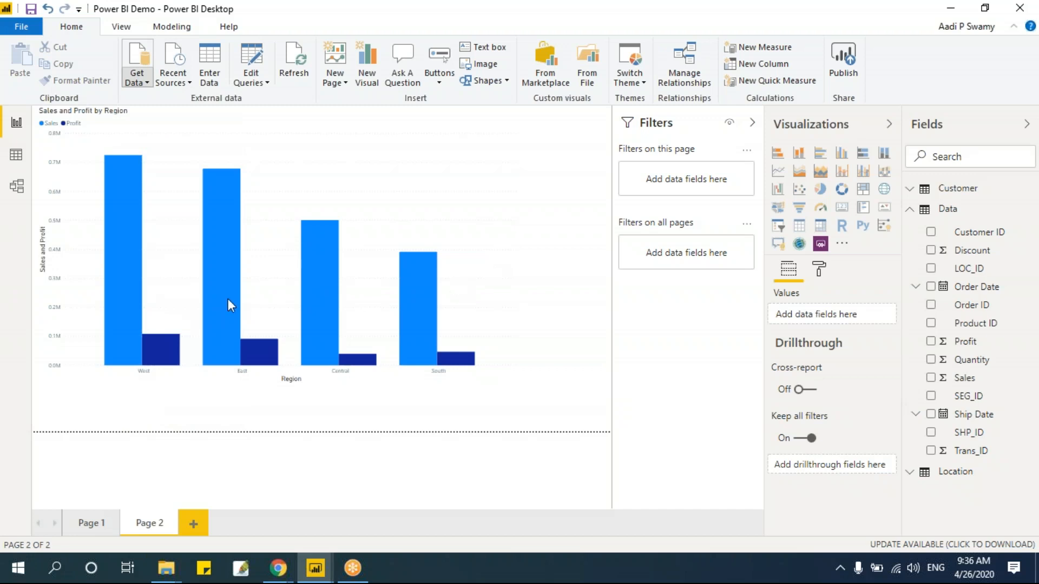
{"action": "mouse_move", "coordinate": [333, 297]}
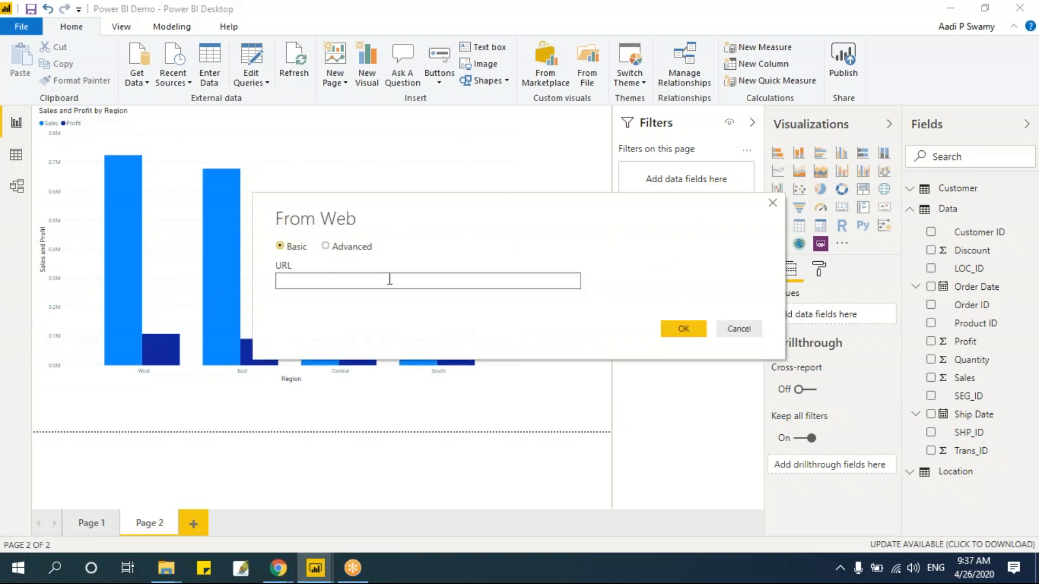
{"action": "key", "text": "ctrl+v"}
{"action": "left_click", "coordinate": [681, 329]}
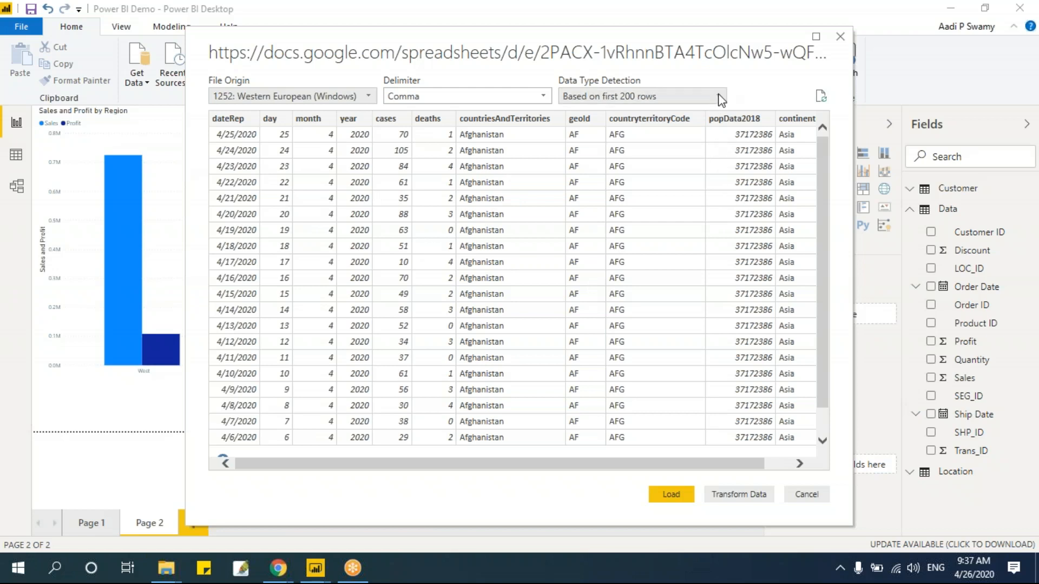
- Load the web CSV data with data type detection based on first 200 rows, and expand the pub?output=csv table's fields
{"action": "left_click", "coordinate": [647, 100]}
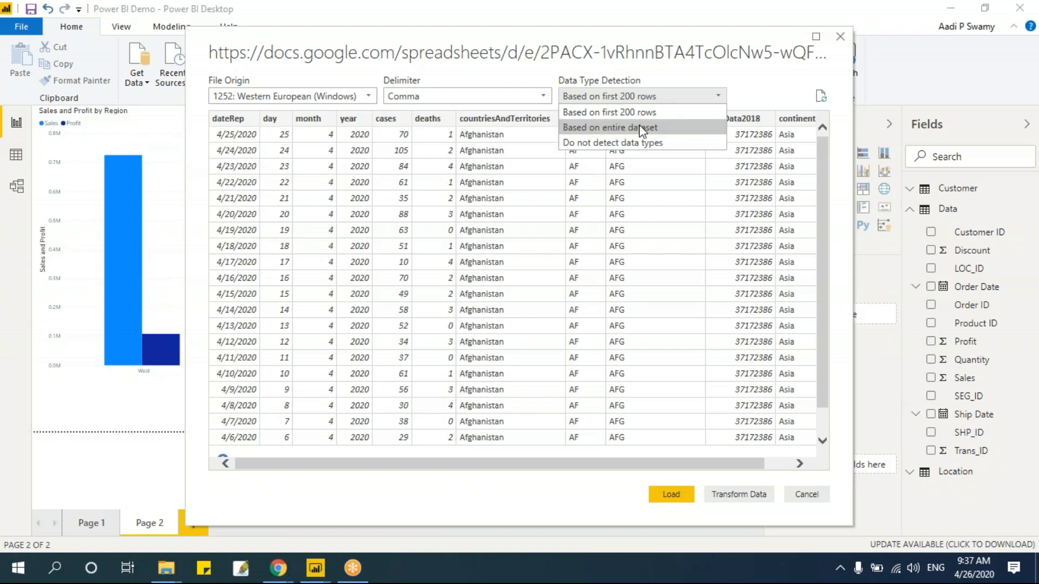
{"action": "left_click", "coordinate": [613, 215]}
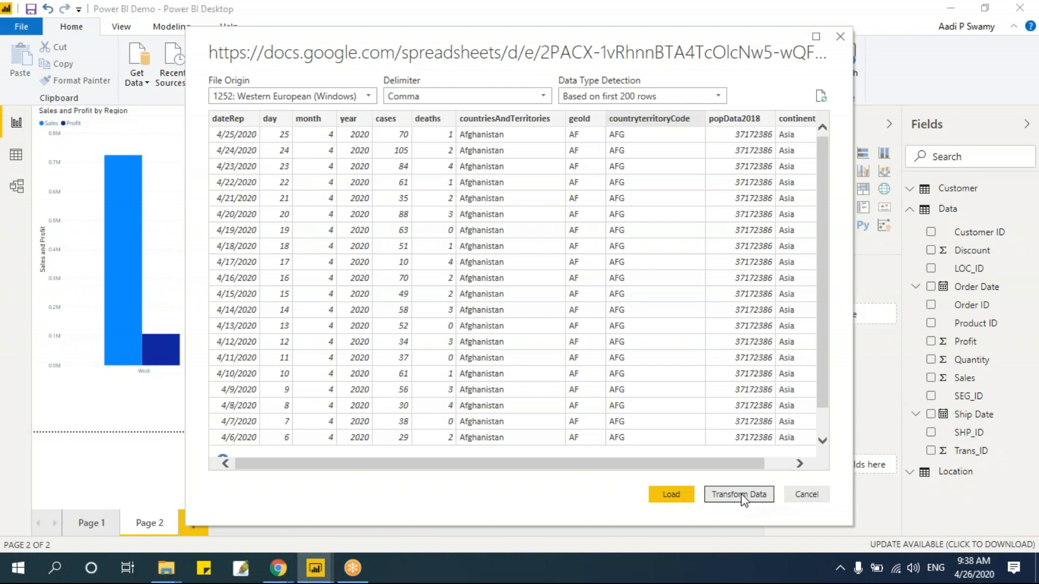
{"action": "left_click", "coordinate": [672, 494]}
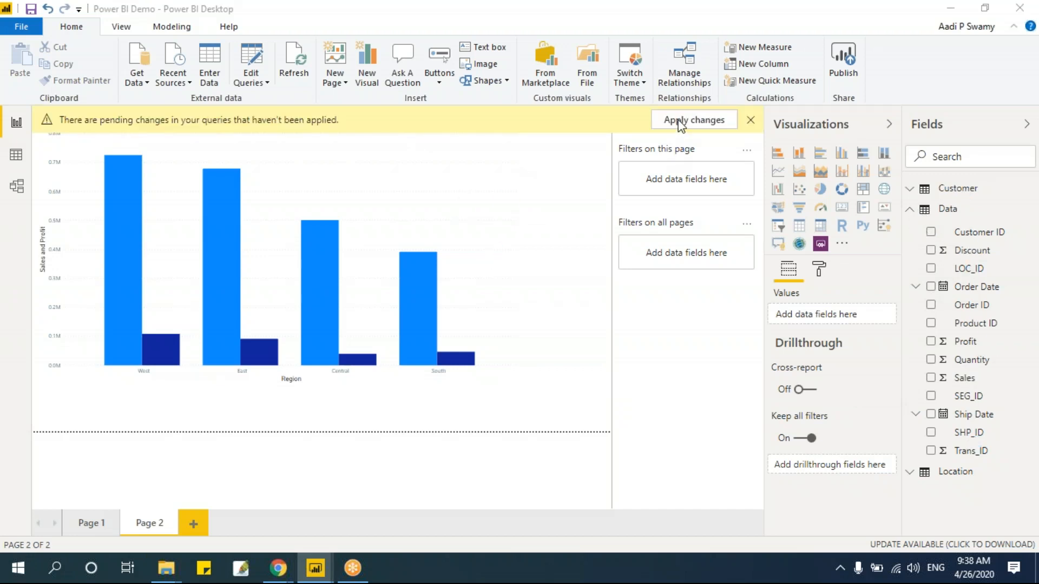
{"action": "mouse_move", "coordinate": [324, 573]}
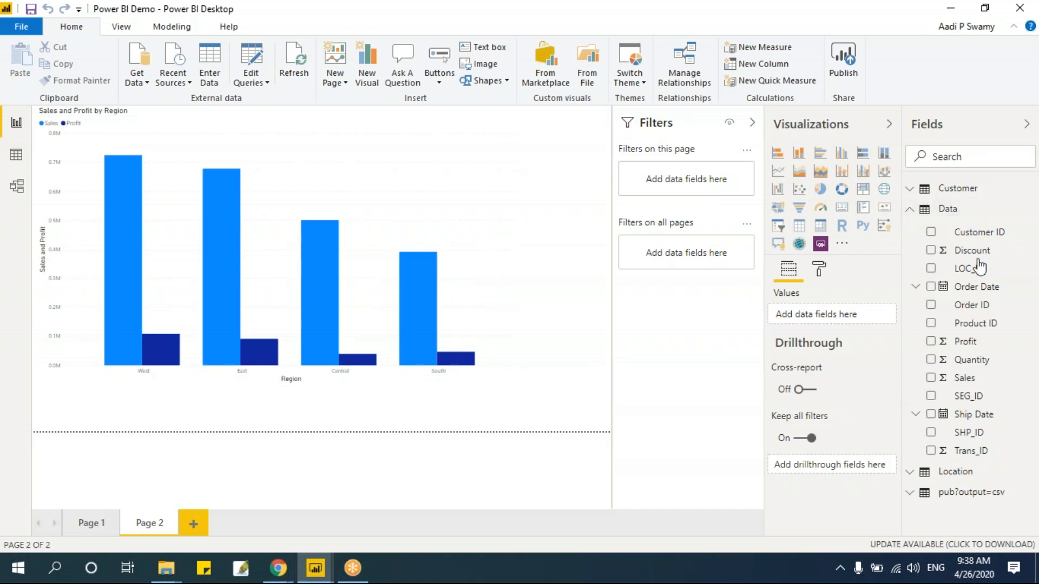
{"action": "left_click", "coordinate": [910, 211]}
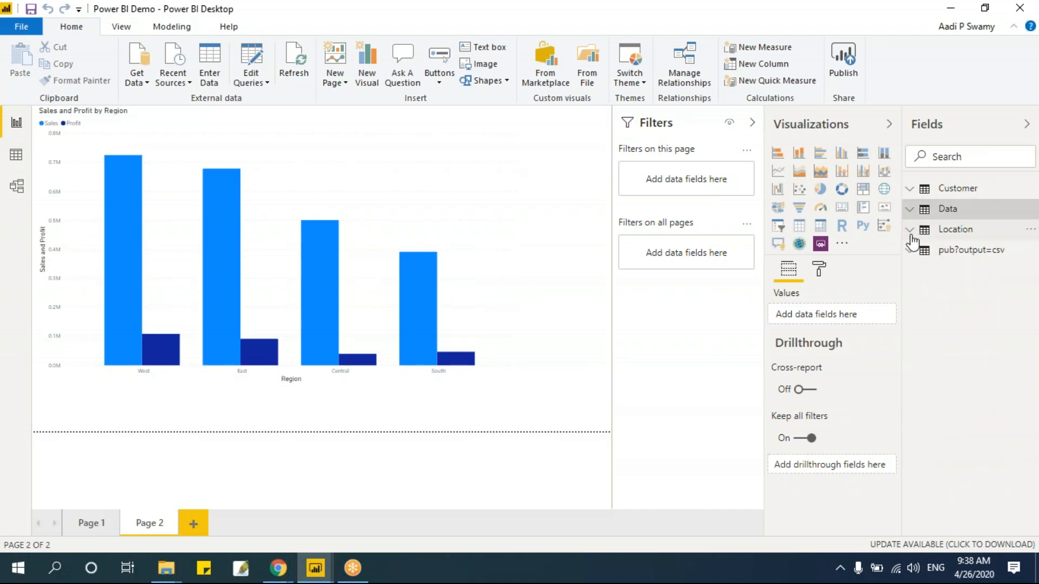
{"action": "left_click", "coordinate": [911, 251]}
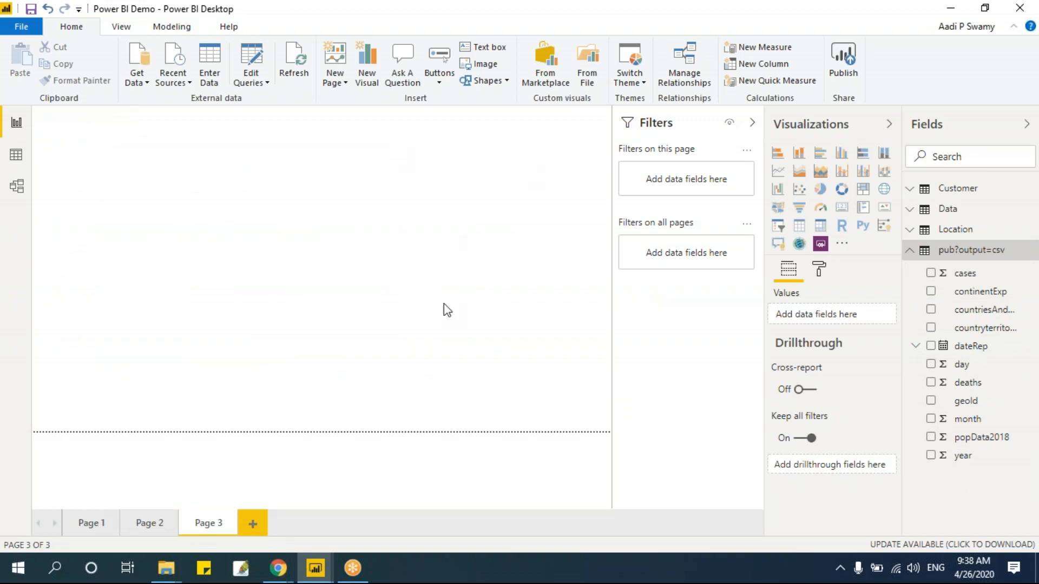
- On new report page Page 3, create a stacked column chart of cases by continentExp and enlarge it across most of the page
{"action": "left_click", "coordinate": [799, 154]}
{"action": "left_click_drag", "start_coordinate": [166, 233], "coordinate": [412, 364]}
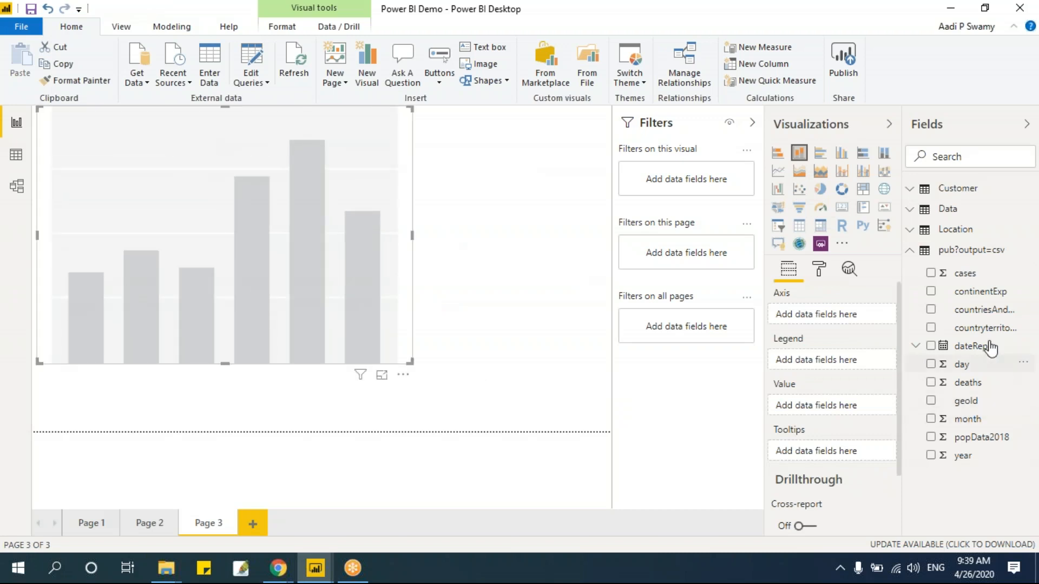
{"action": "left_click", "coordinate": [931, 272]}
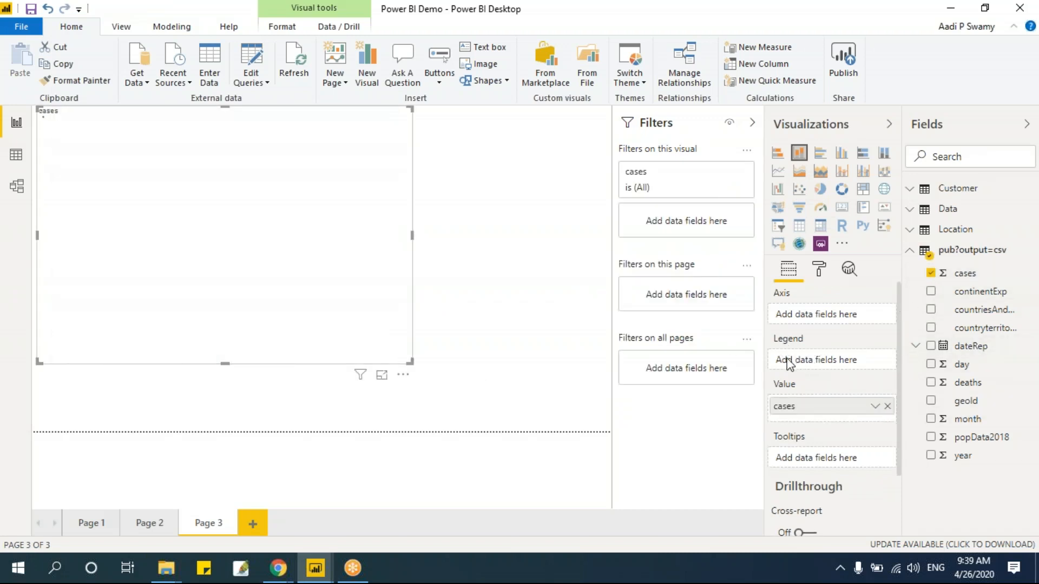
{"action": "left_click", "coordinate": [930, 292]}
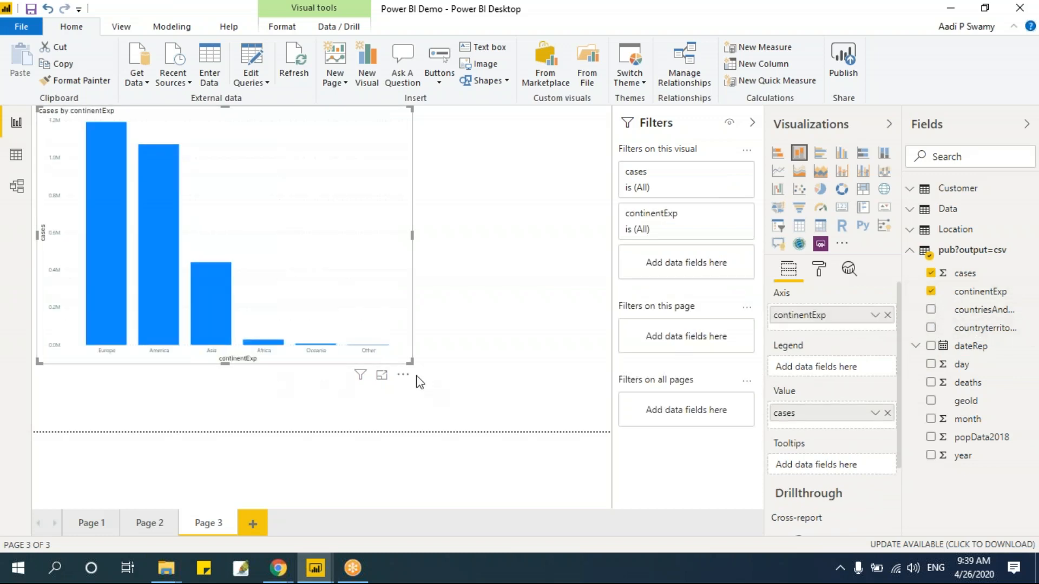
{"action": "left_click_drag", "start_coordinate": [414, 366], "coordinate": [552, 424]}
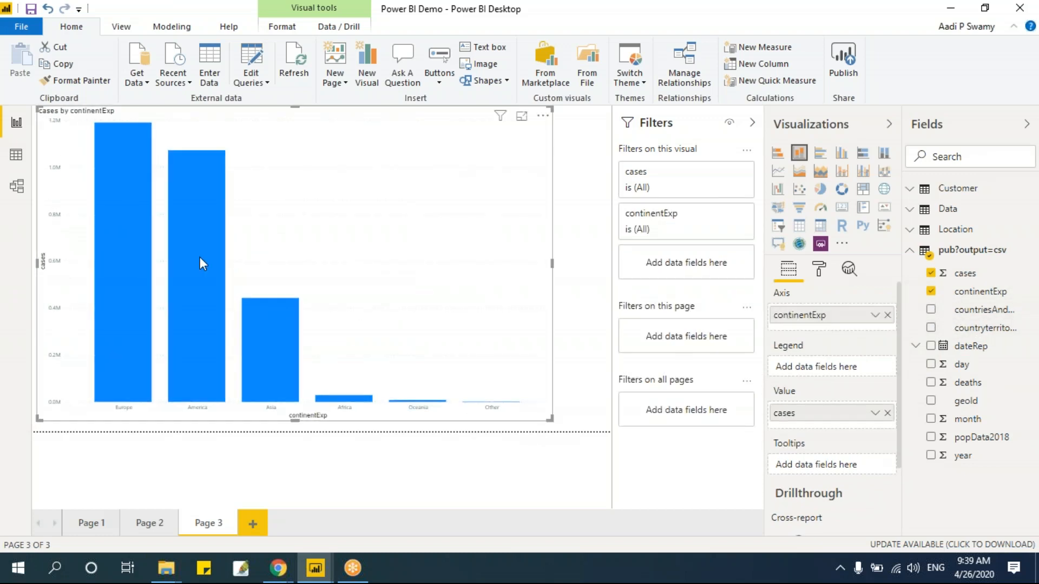
- Turn on the column chart's data labels and set their text size to 15 pt
{"action": "left_click", "coordinate": [820, 272]}
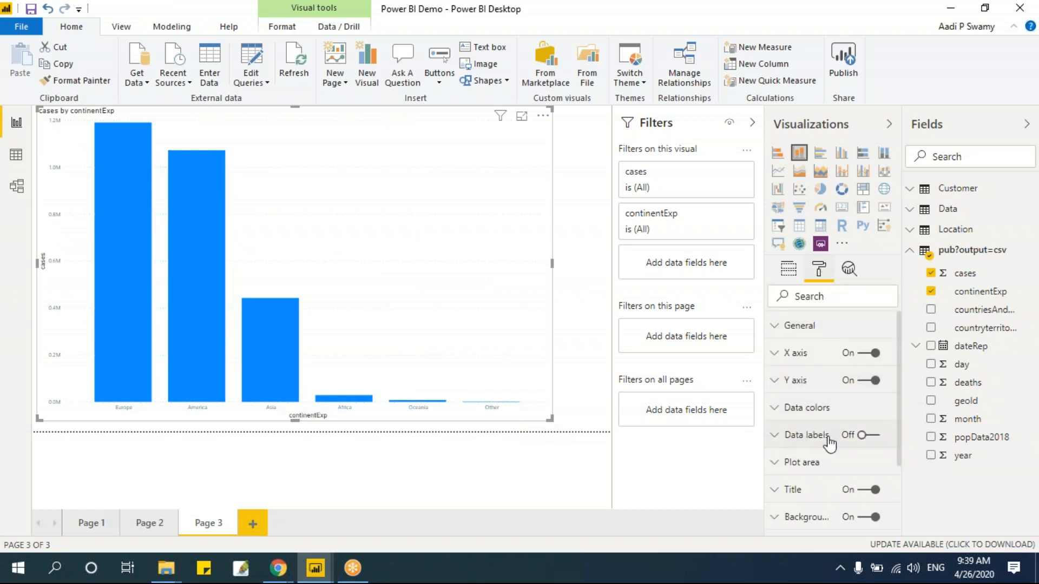
{"action": "left_click", "coordinate": [876, 436]}
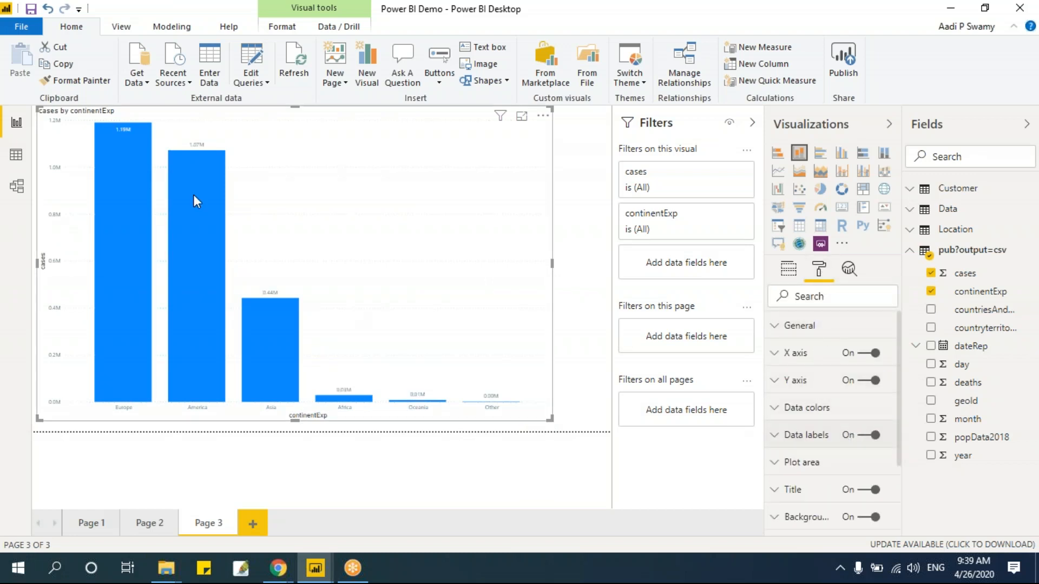
{"action": "scroll", "coordinate": [849, 475], "scroll_direction": "down", "scroll_amount": 2}
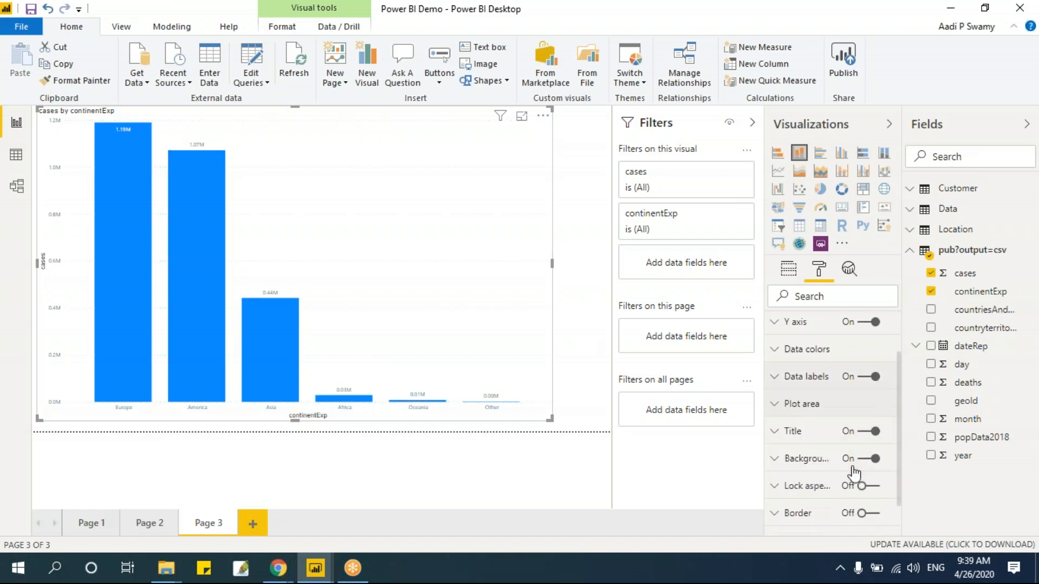
{"action": "scroll", "coordinate": [850, 471], "scroll_direction": "up", "scroll_amount": 2}
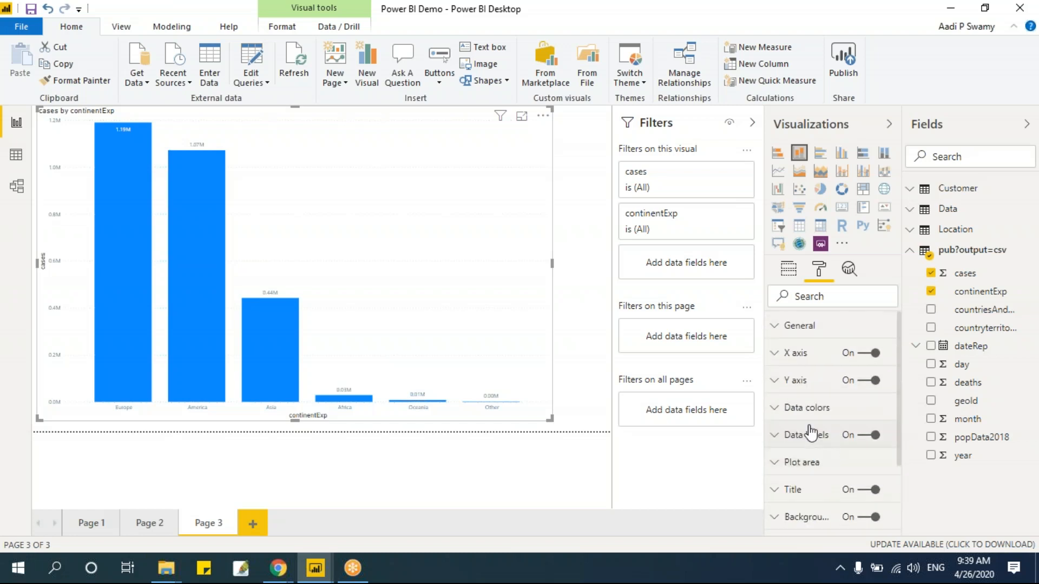
{"action": "left_click", "coordinate": [813, 439]}
{"action": "scroll", "coordinate": [825, 457], "scroll_direction": "down", "scroll_amount": 3}
{"action": "scroll", "coordinate": [821, 468], "scroll_direction": "down", "scroll_amount": 1}
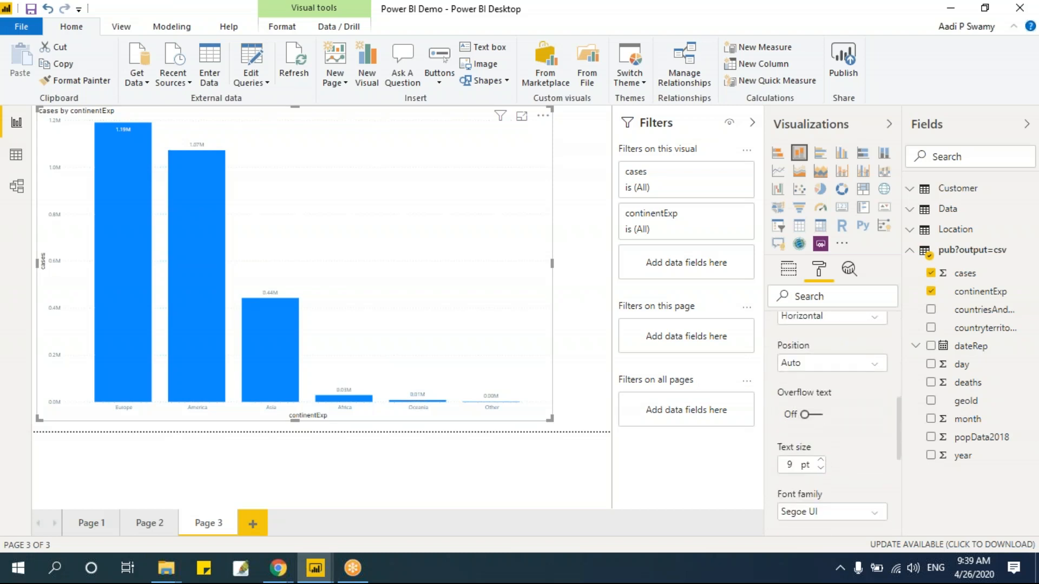
{"action": "left_click", "coordinate": [820, 460]}
{"action": "left_click", "coordinate": [820, 460]}
{"action": "left_click", "coordinate": [820, 461]}
{"action": "left_click", "coordinate": [820, 460]}
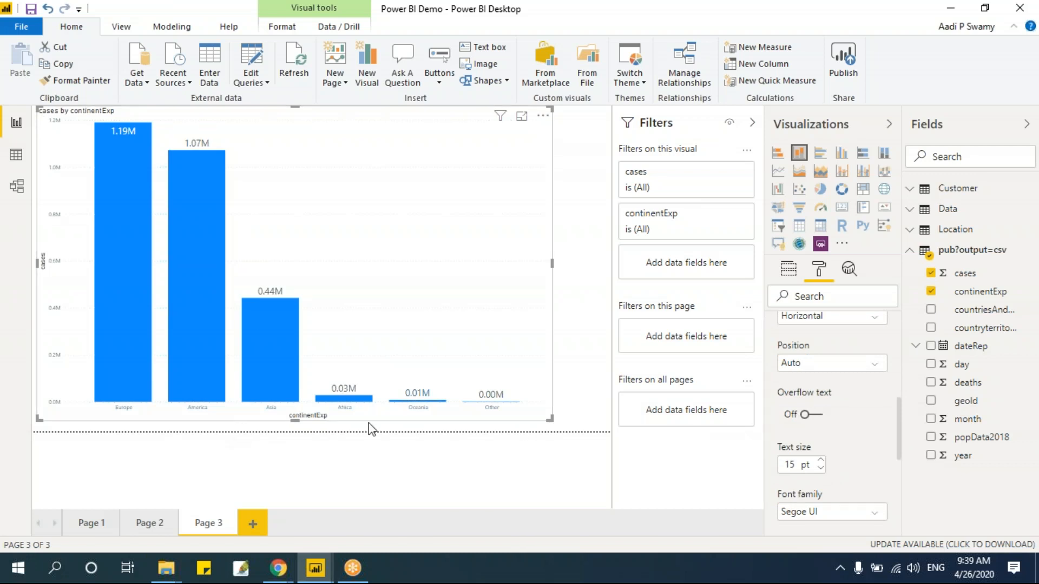
- Replace continentExp with countriesAndTerritories in the chart and change it to a clustered column chart
{"action": "left_click", "coordinate": [932, 304]}
{"action": "left_click", "coordinate": [932, 293]}
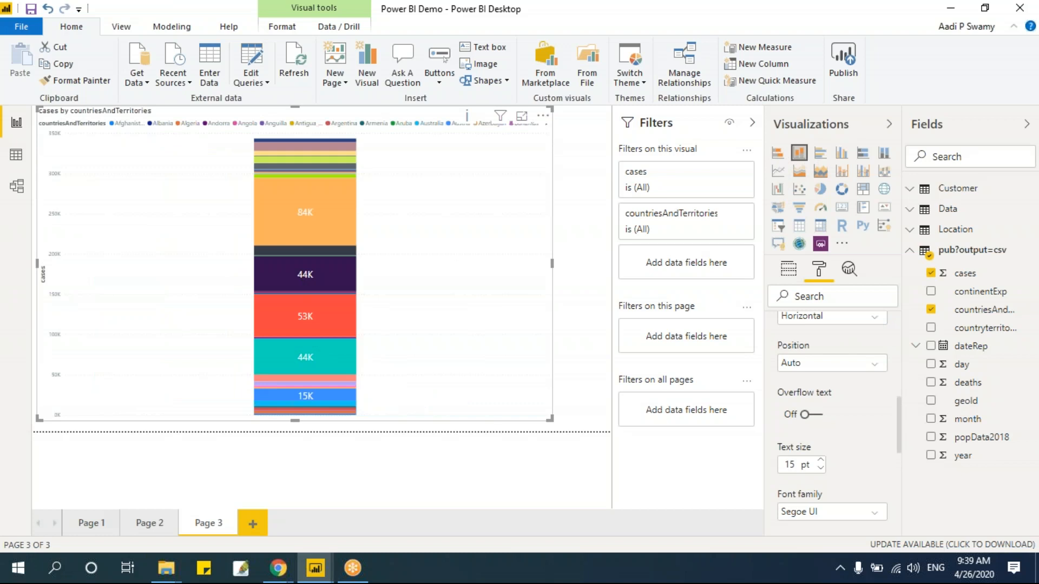
{"action": "left_click", "coordinate": [841, 153]}
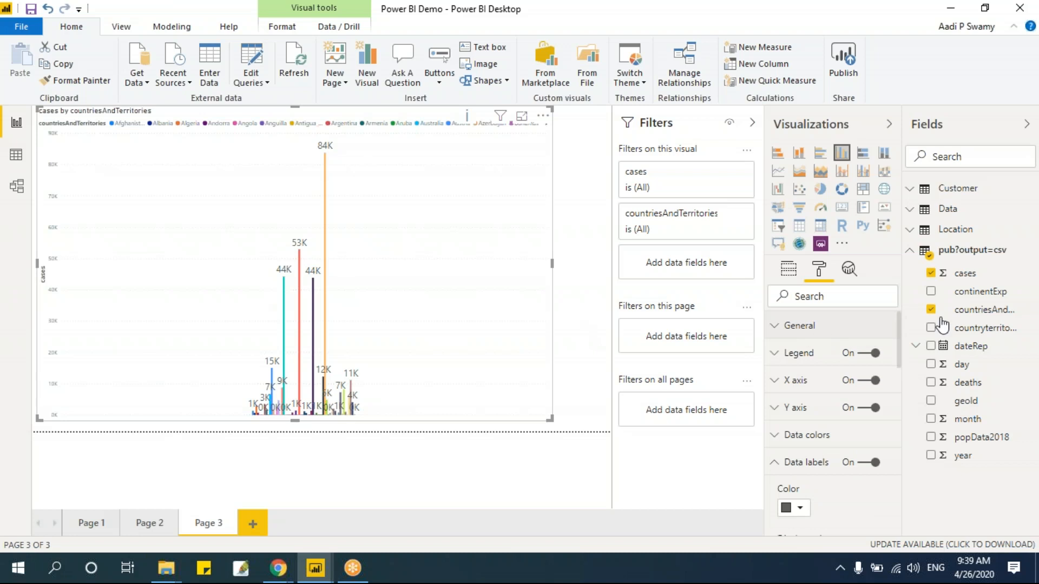
- Add a small continentExp slicer at the chart's lower-right corner and filter it to Africa
{"action": "left_click", "coordinate": [589, 219]}
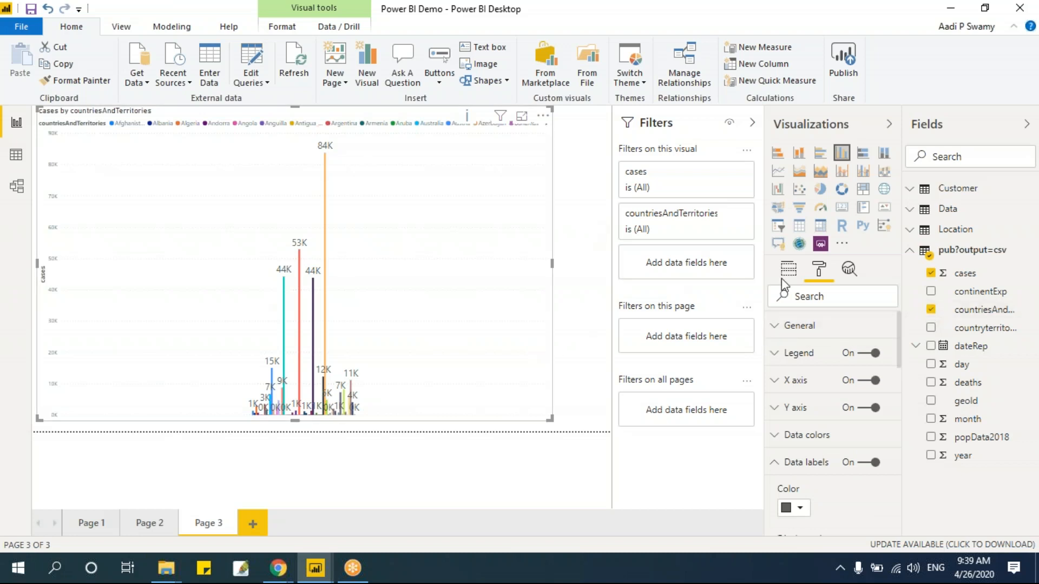
{"action": "left_click", "coordinate": [778, 227]}
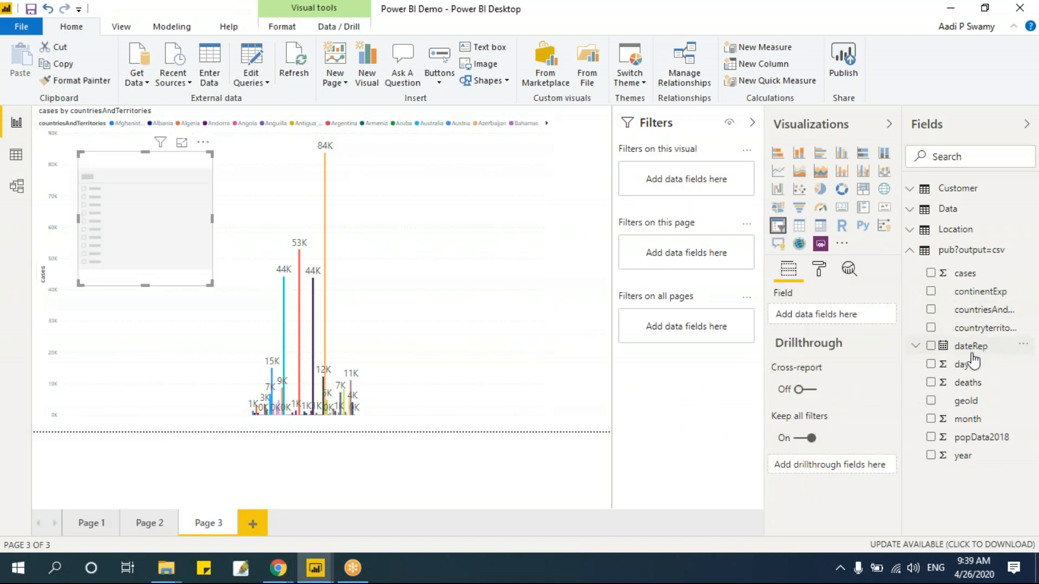
{"action": "left_click", "coordinate": [930, 292]}
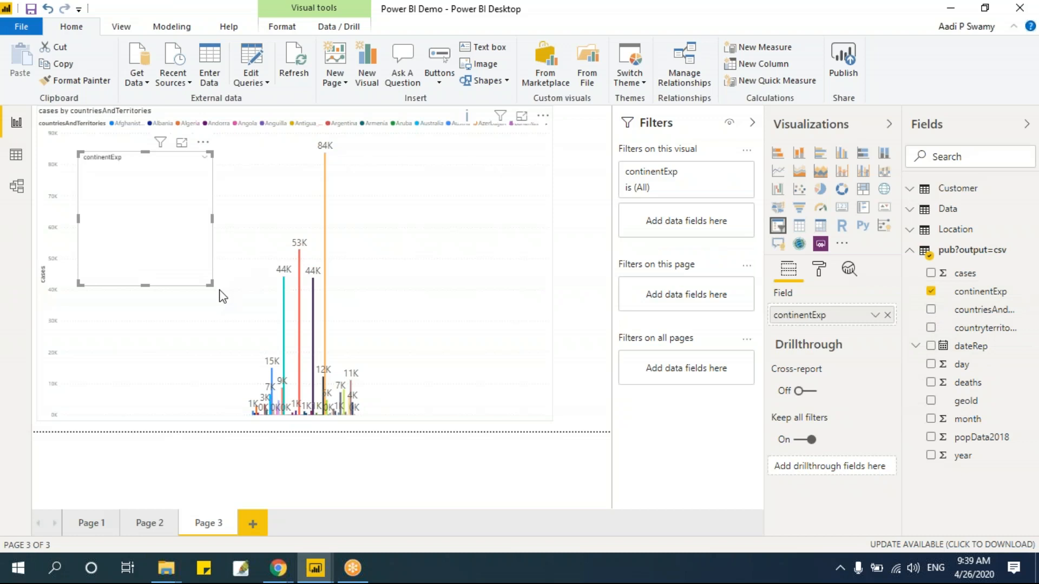
{"action": "left_click_drag", "start_coordinate": [210, 282], "coordinate": [190, 221]}
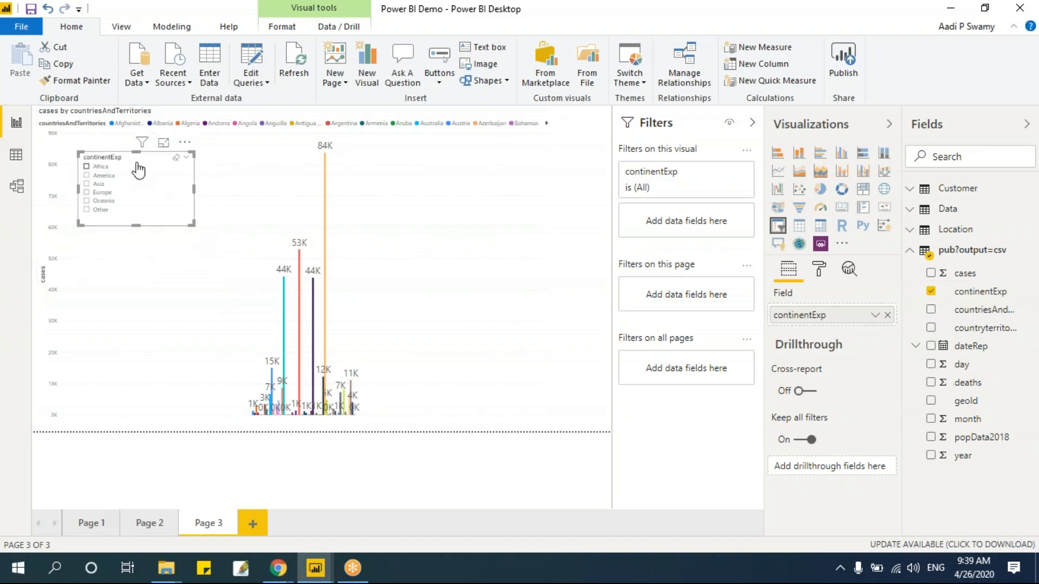
{"action": "left_click_drag", "start_coordinate": [129, 160], "coordinate": [216, 179]}
{"action": "left_click_drag", "start_coordinate": [347, 195], "coordinate": [543, 351]}
{"action": "left_click", "coordinate": [505, 363]}
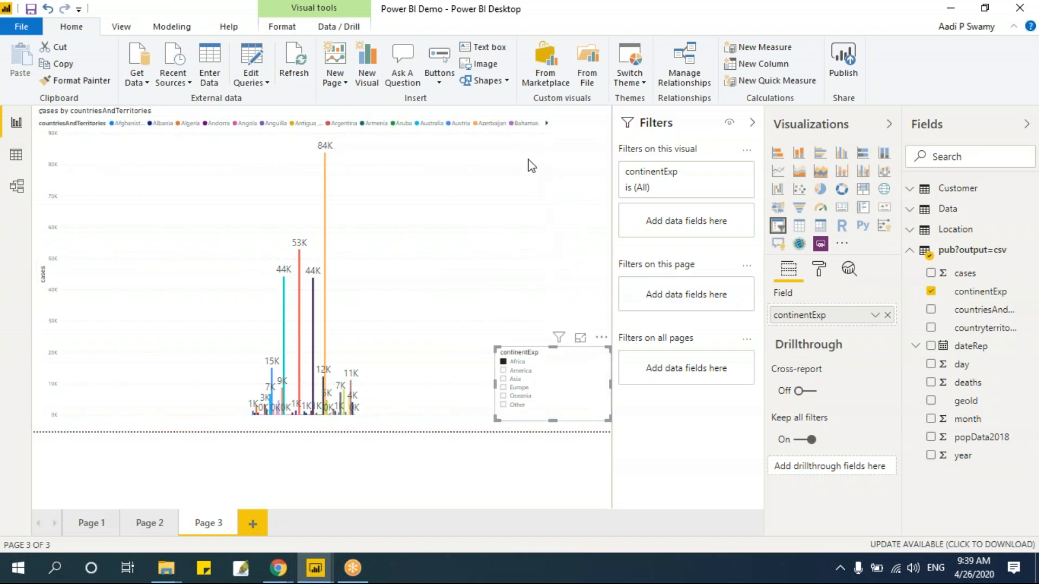
{"action": "left_click", "coordinate": [577, 151]}
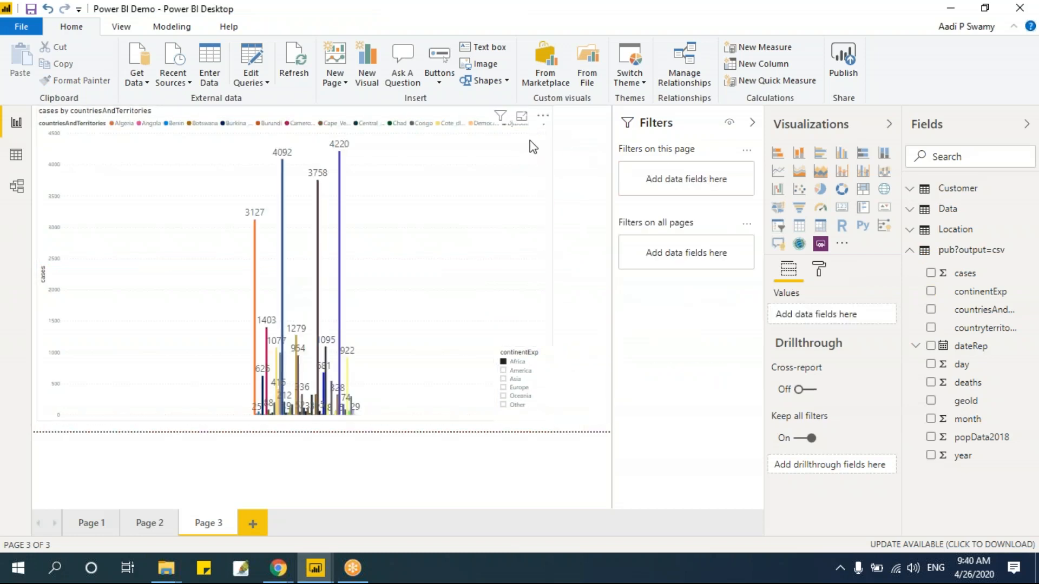
- Rebuild the chart as a stacked column chart with countriesAndTerritories on the axis and cases as the value
{"action": "left_click", "coordinate": [533, 154]}
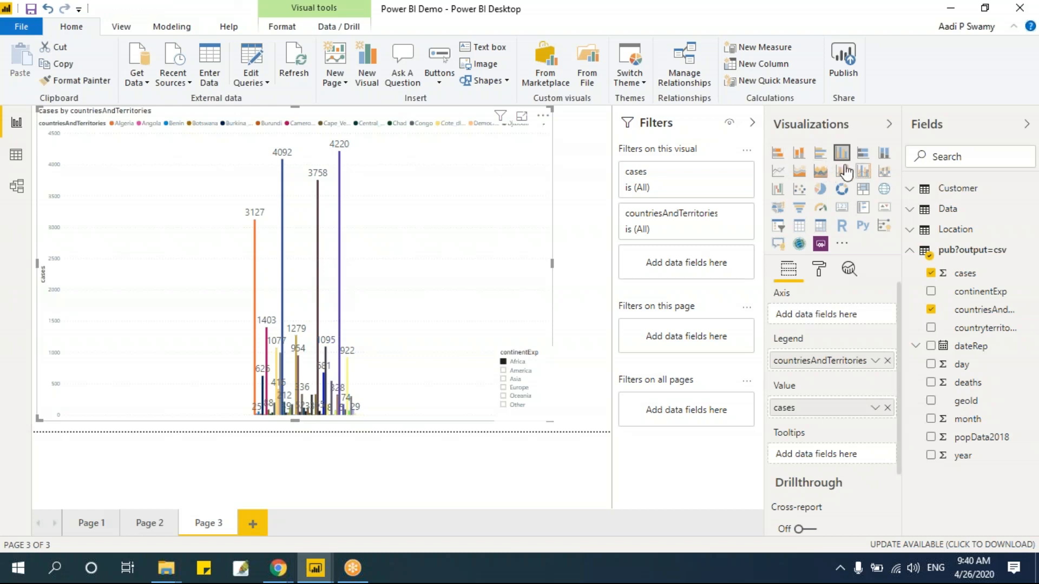
{"action": "left_click", "coordinate": [798, 156]}
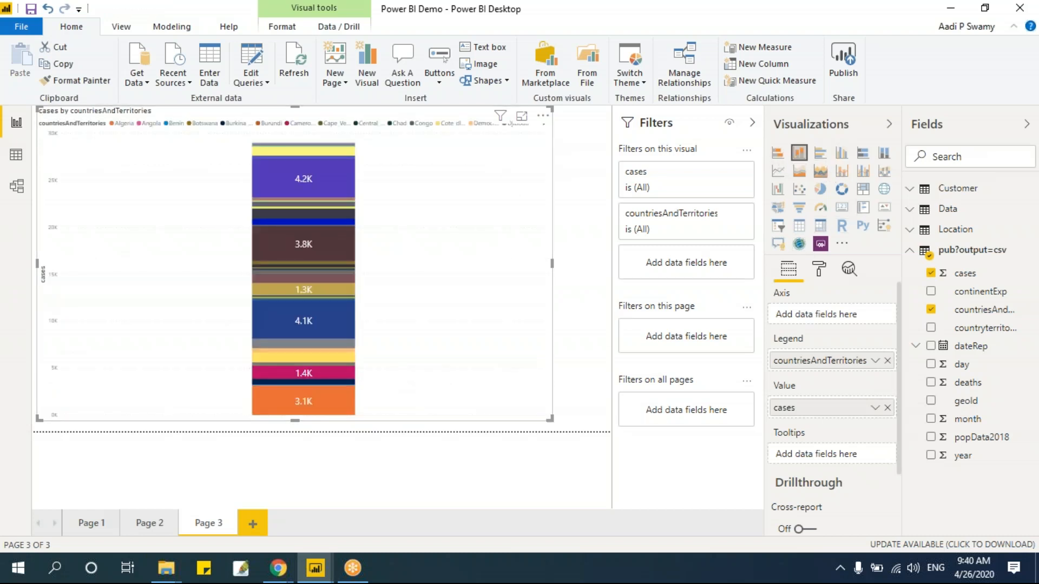
{"action": "left_click", "coordinate": [887, 360]}
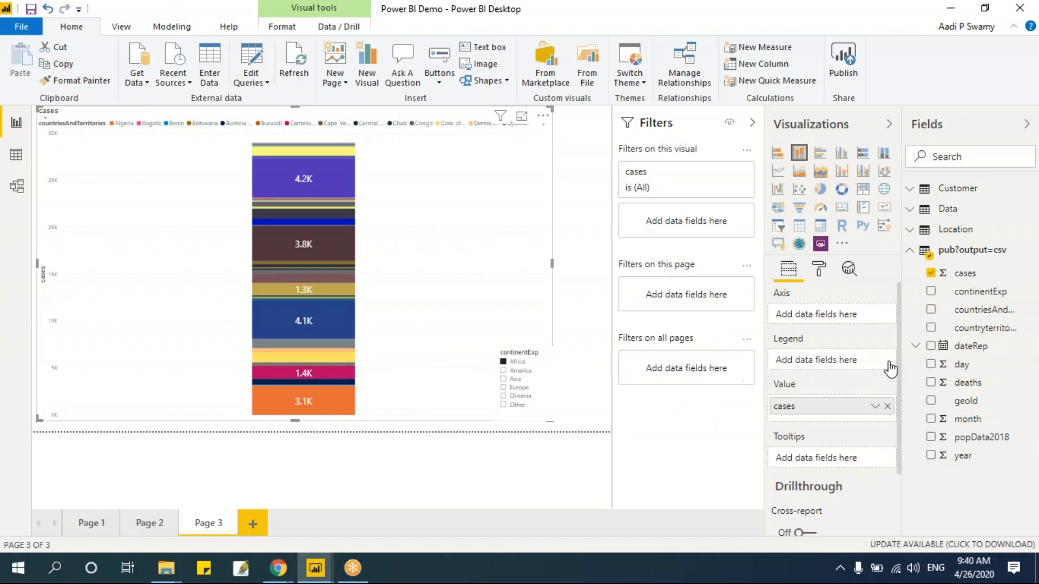
{"action": "left_click", "coordinate": [887, 406]}
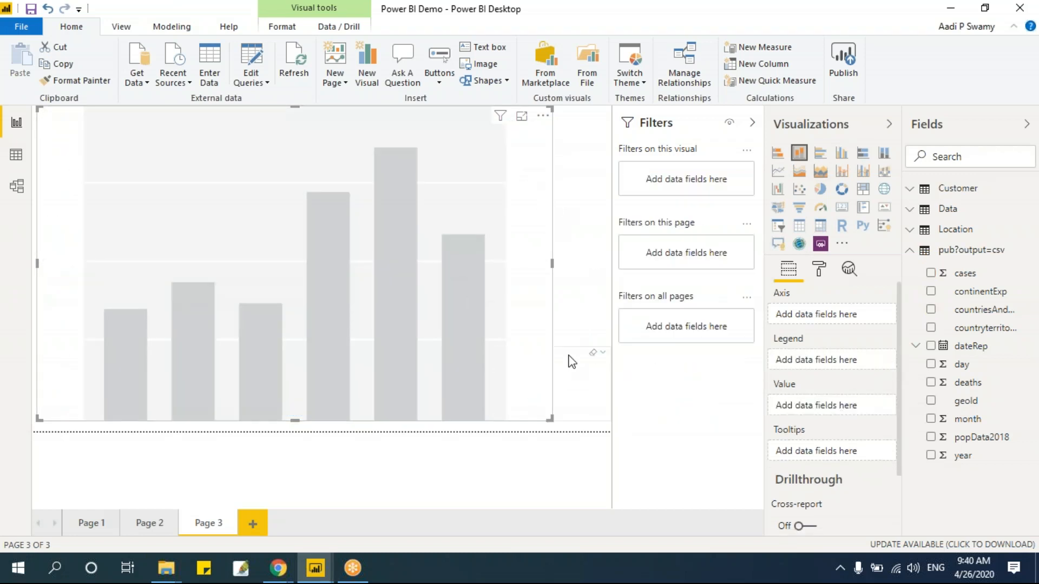
{"action": "left_click", "coordinate": [930, 310]}
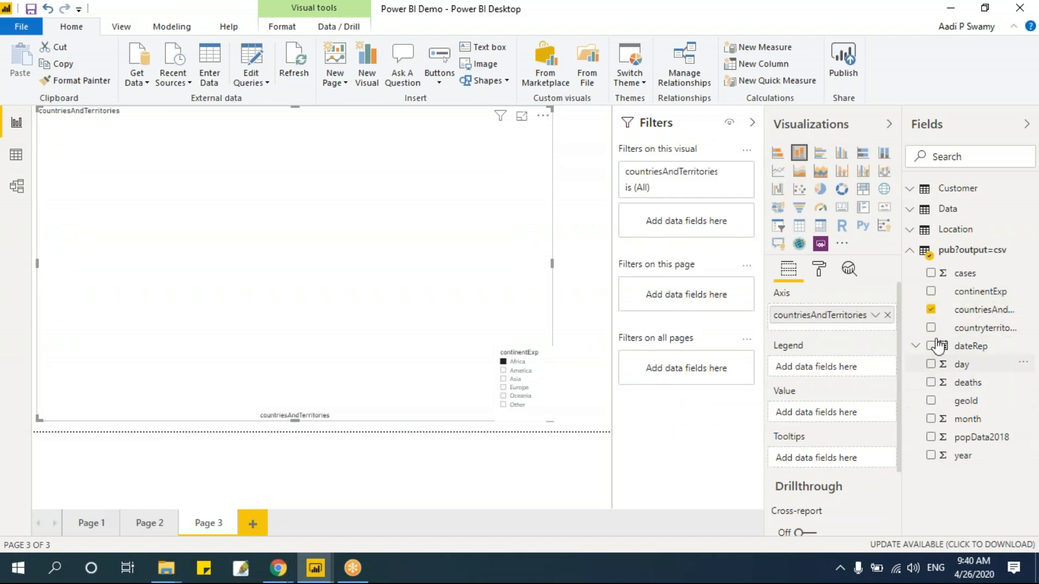
{"action": "left_click", "coordinate": [930, 273]}
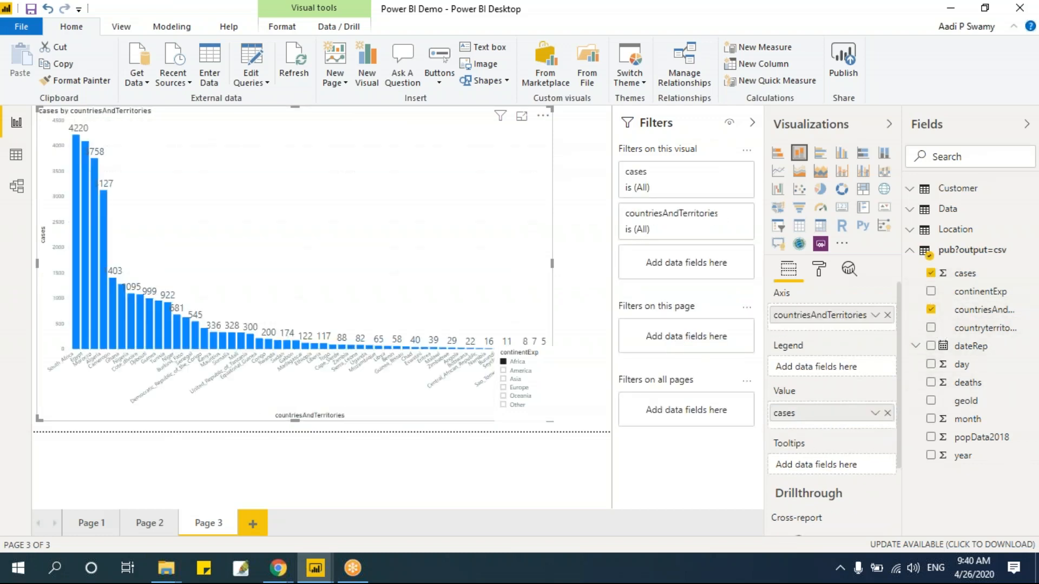
- Move the continentExp slicer to the chart's upper-right corner and filter the chart by Asia and by Africa in turn
{"action": "left_click", "coordinate": [583, 379]}
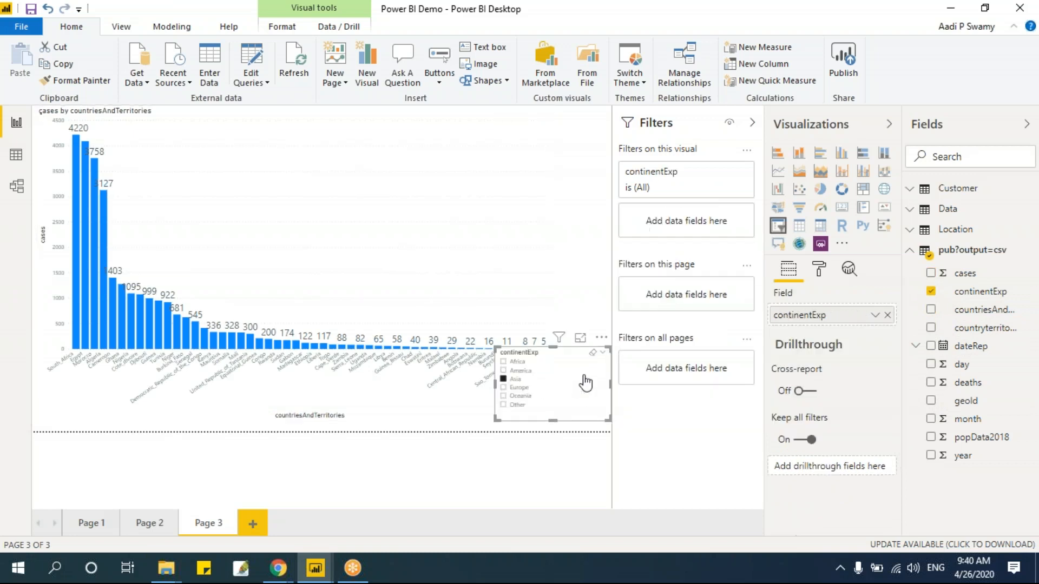
{"action": "left_click_drag", "start_coordinate": [564, 353], "coordinate": [549, 127]}
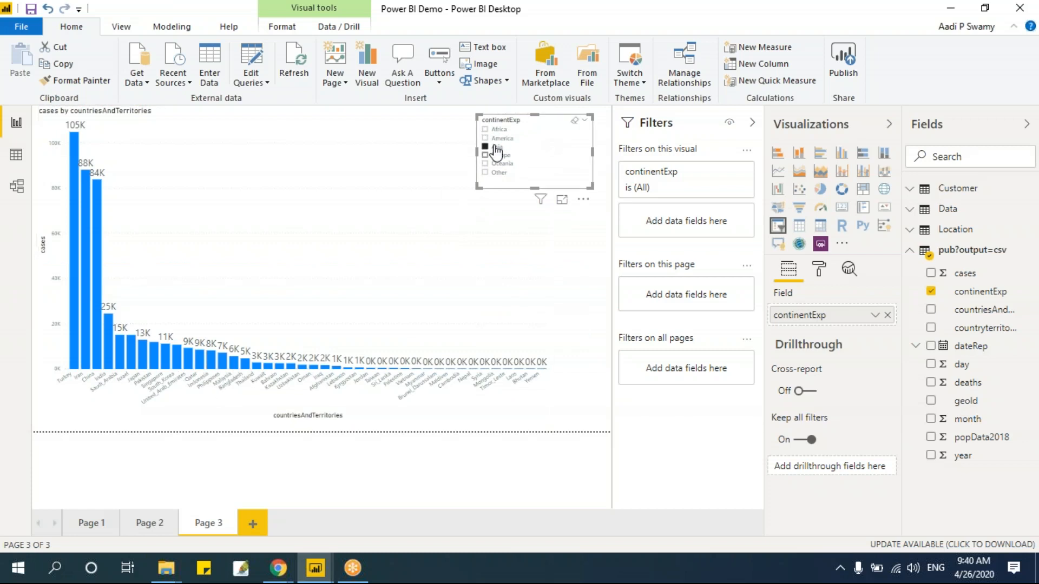
{"action": "left_click", "coordinate": [486, 129]}
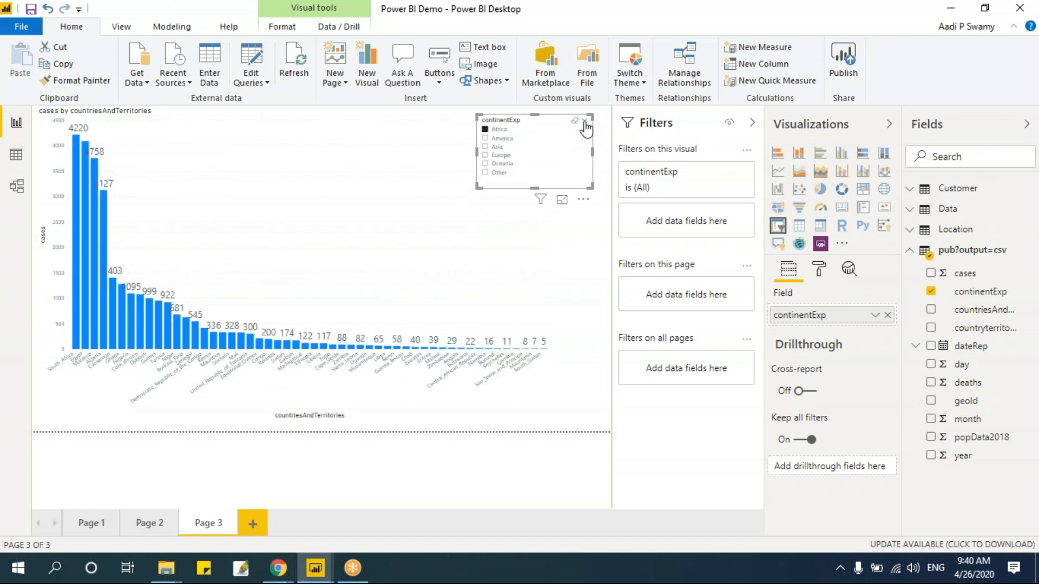
- Change the continentExp slicer to a dropdown and filter the chart by Europe, Oceania and Other in turn
{"action": "left_click", "coordinate": [584, 122]}
{"action": "left_click", "coordinate": [560, 144]}
{"action": "left_click", "coordinate": [531, 136]}
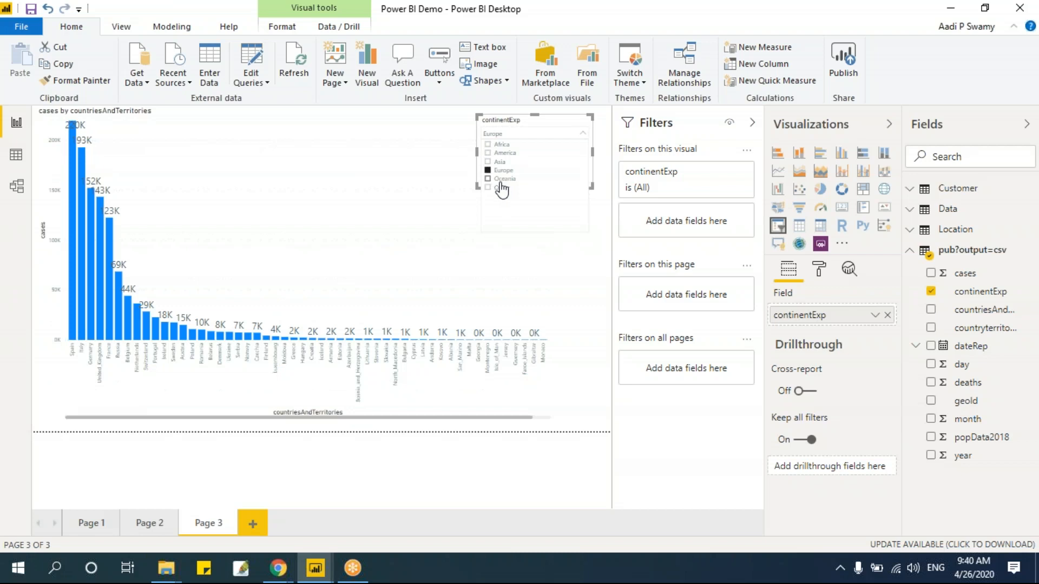
{"action": "left_click", "coordinate": [501, 179]}
{"action": "left_click", "coordinate": [501, 189]}
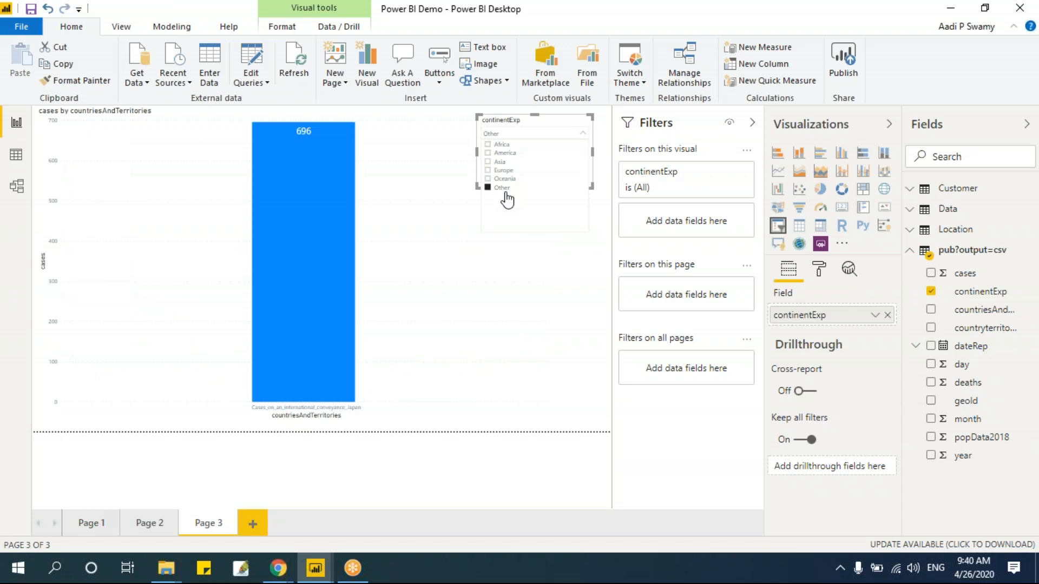
- Filter the cases chart by Africa with the continentExp dropdown slicer and select the chart
{"action": "left_click", "coordinate": [520, 246]}
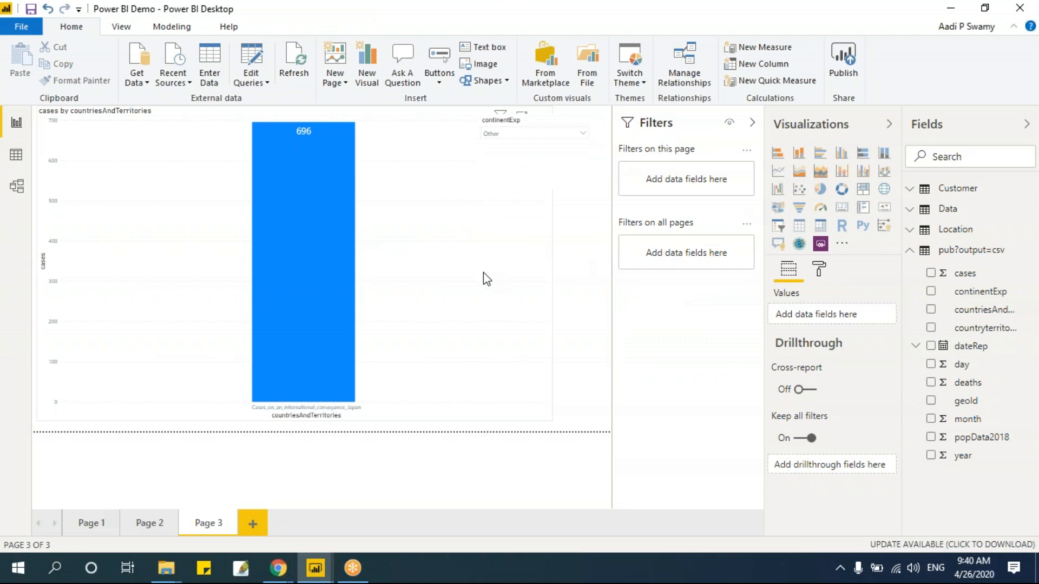
{"action": "left_click", "coordinate": [521, 134]}
{"action": "left_click", "coordinate": [499, 144]}
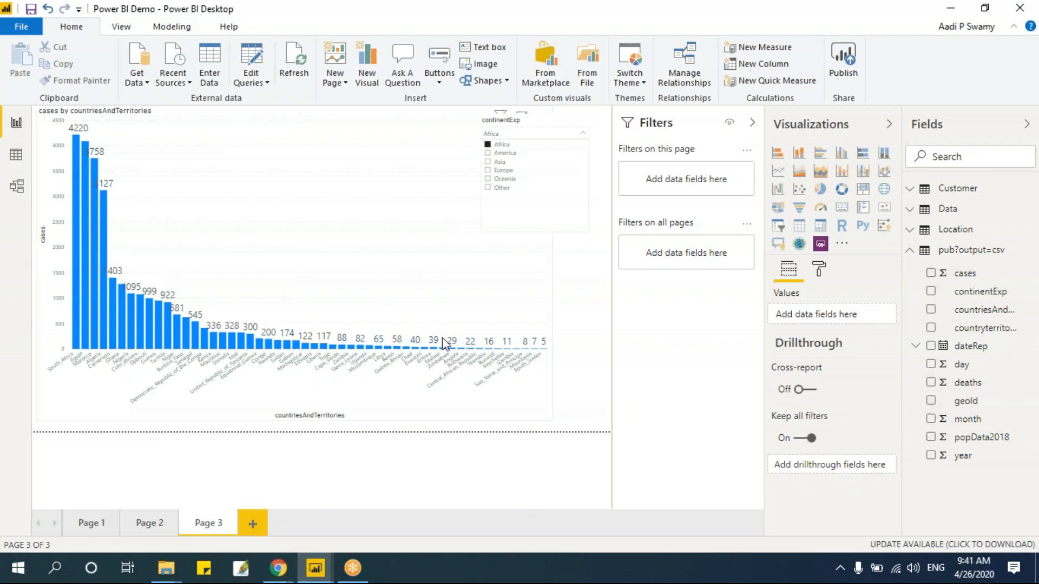
{"action": "left_click", "coordinate": [509, 270]}
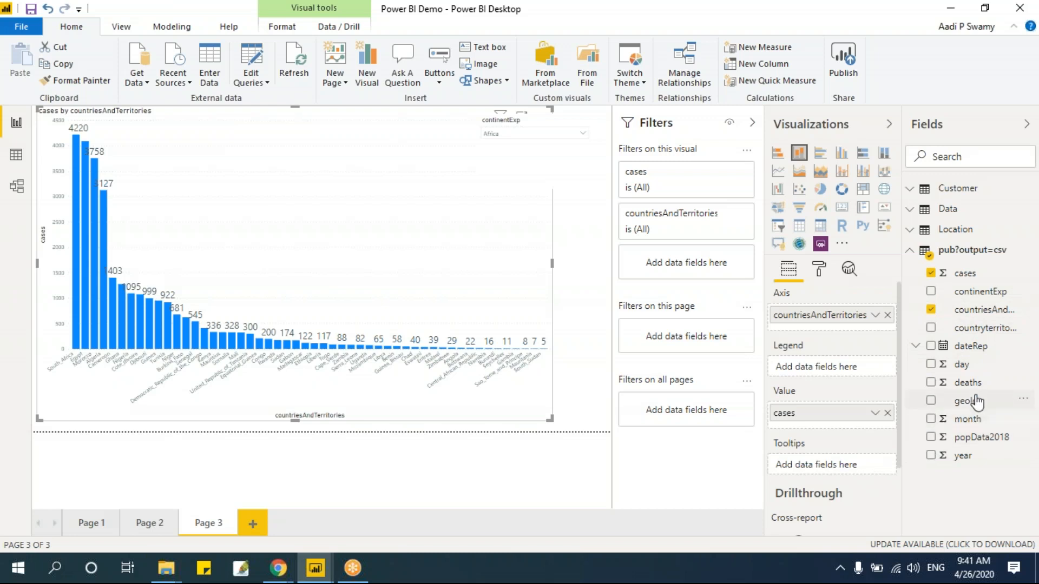
- On a new page, build a large stacked column chart with countriesAndTerritories on the axis and deaths as the value
{"action": "left_click", "coordinate": [256, 522]}
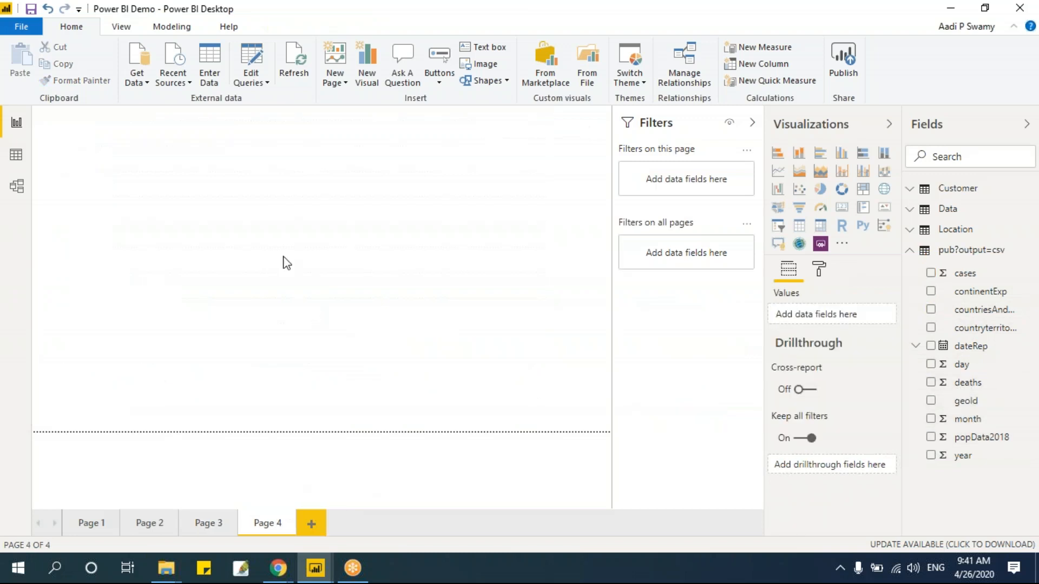
{"action": "left_click", "coordinate": [798, 152]}
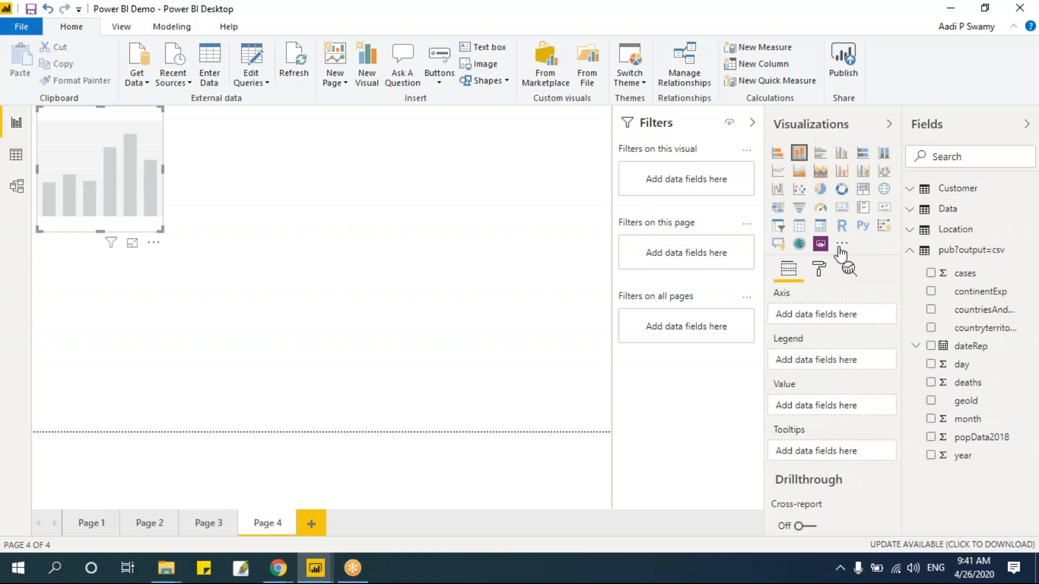
{"action": "left_click", "coordinate": [931, 309]}
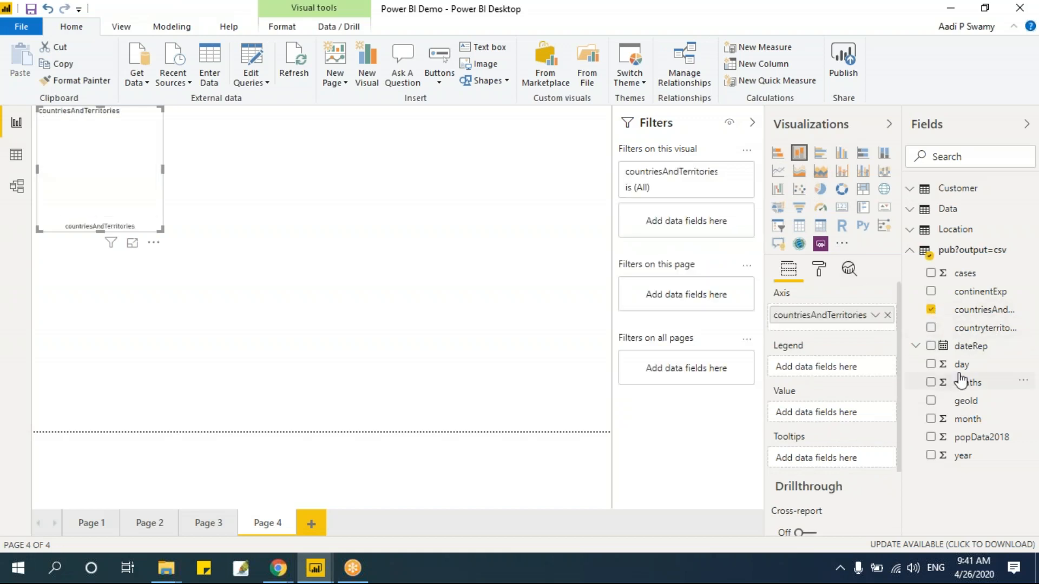
{"action": "left_click", "coordinate": [930, 382]}
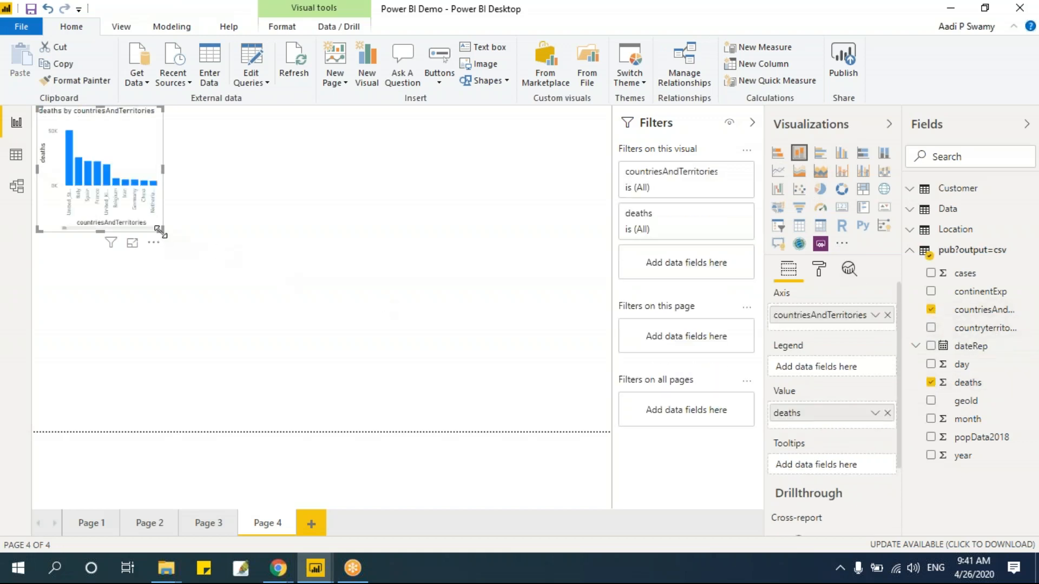
{"action": "left_click_drag", "start_coordinate": [429, 368], "coordinate": [507, 406]}
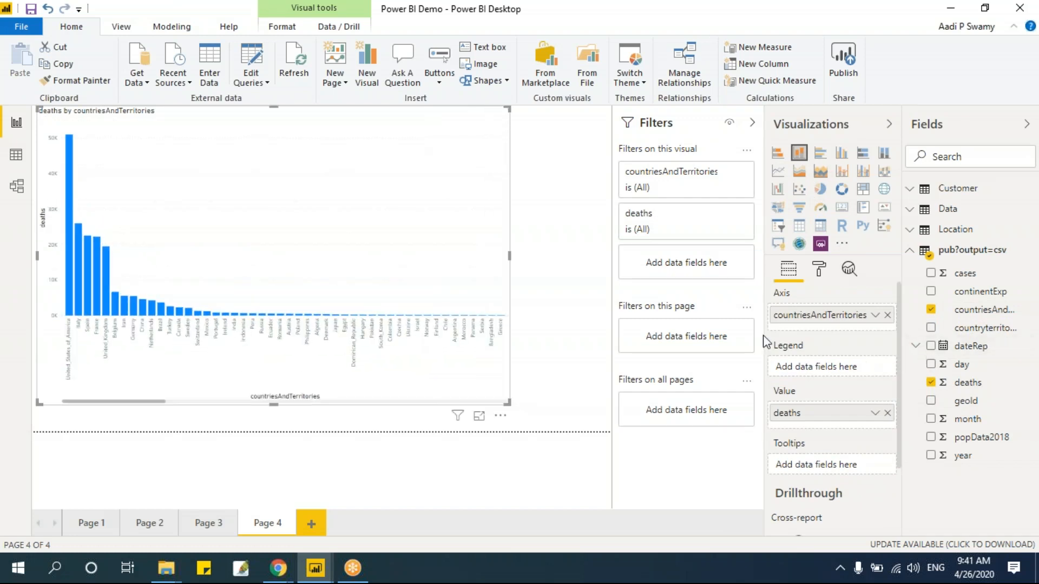
- Add a small continentExp slicer to the right of the deaths chart and filter by Africa and by Asia in turn
{"action": "left_click", "coordinate": [590, 269]}
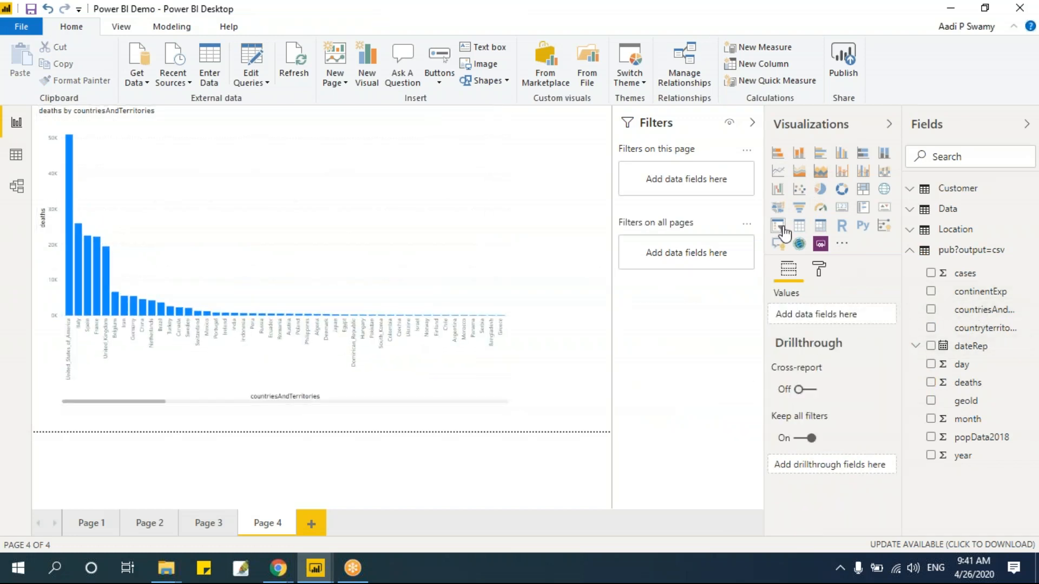
{"action": "left_click", "coordinate": [782, 230]}
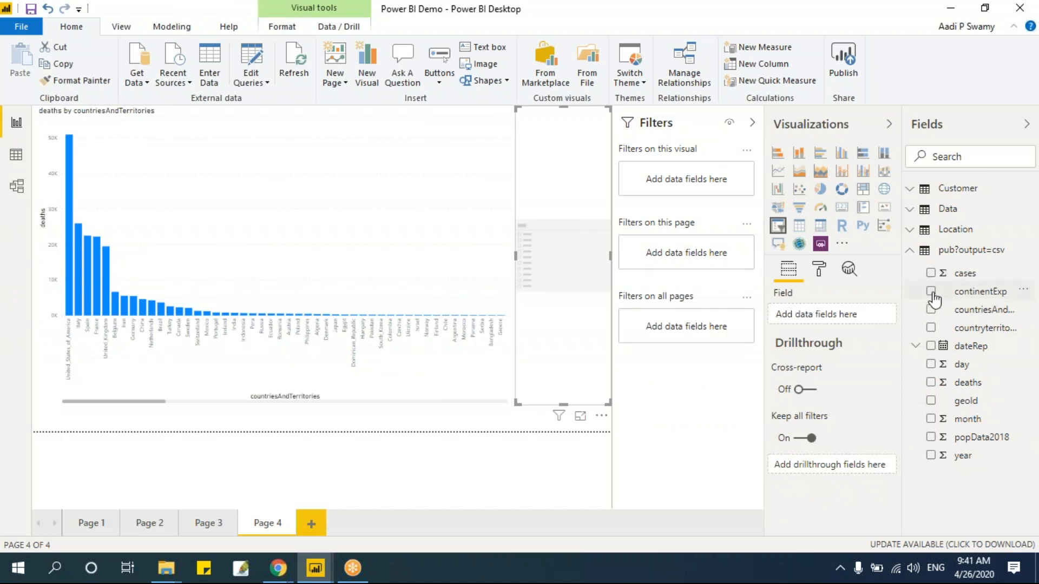
{"action": "left_click", "coordinate": [932, 295]}
{"action": "left_click_drag", "start_coordinate": [608, 404], "coordinate": [595, 191]}
{"action": "left_click", "coordinate": [597, 180]}
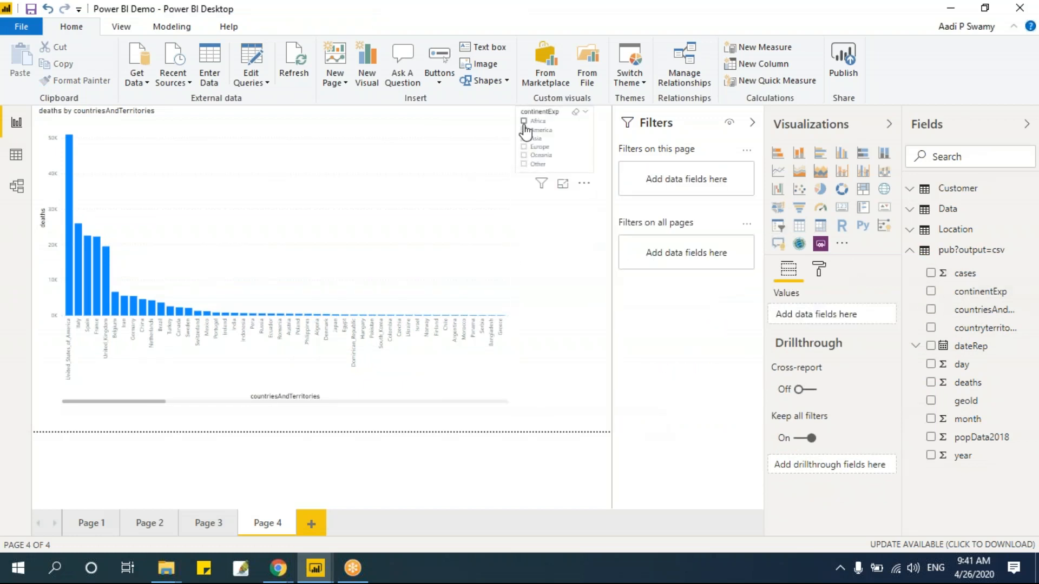
{"action": "left_click", "coordinate": [524, 129]}
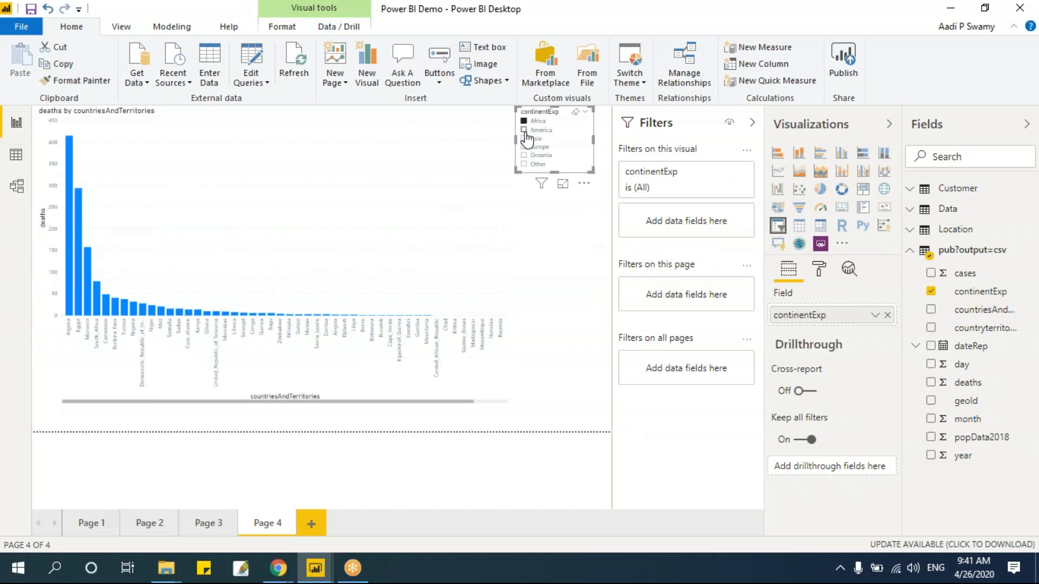
{"action": "left_click", "coordinate": [524, 138]}
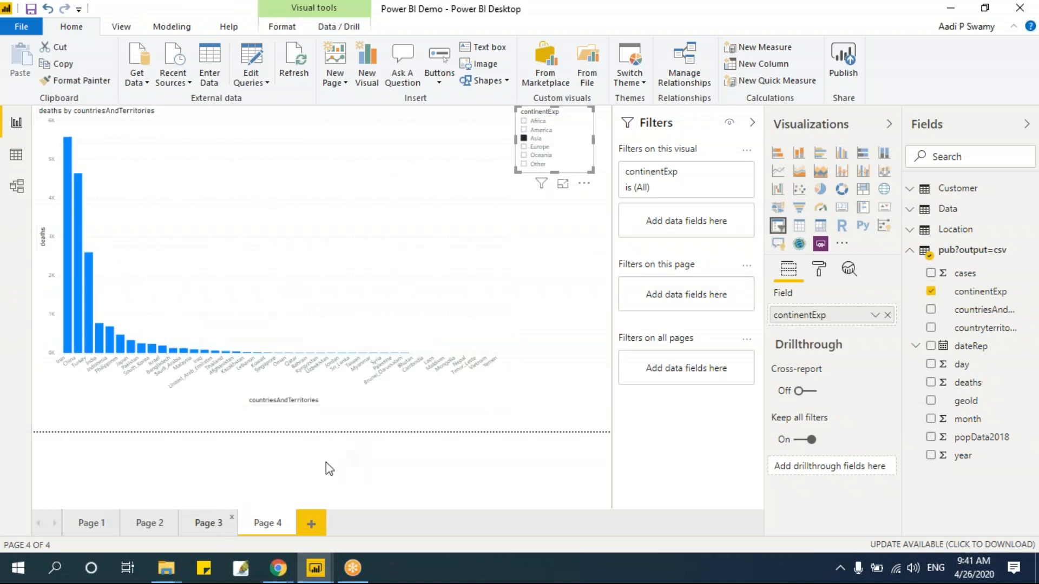
- On Page 3, change the cases chart to a clustered column chart, add deaths as a second value and widen it across the page
{"action": "left_click", "coordinate": [208, 522]}
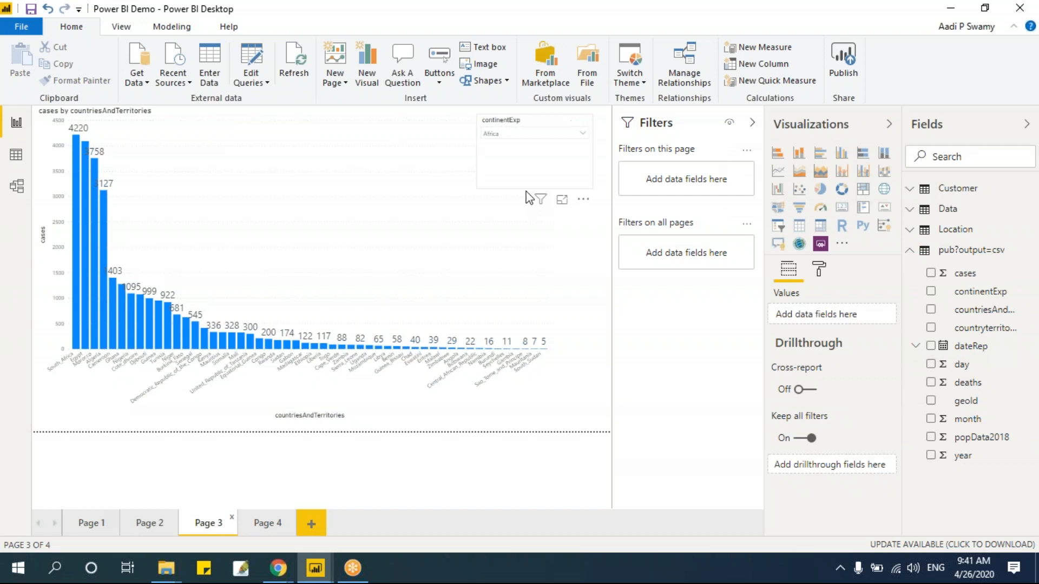
{"action": "left_click", "coordinate": [521, 193]}
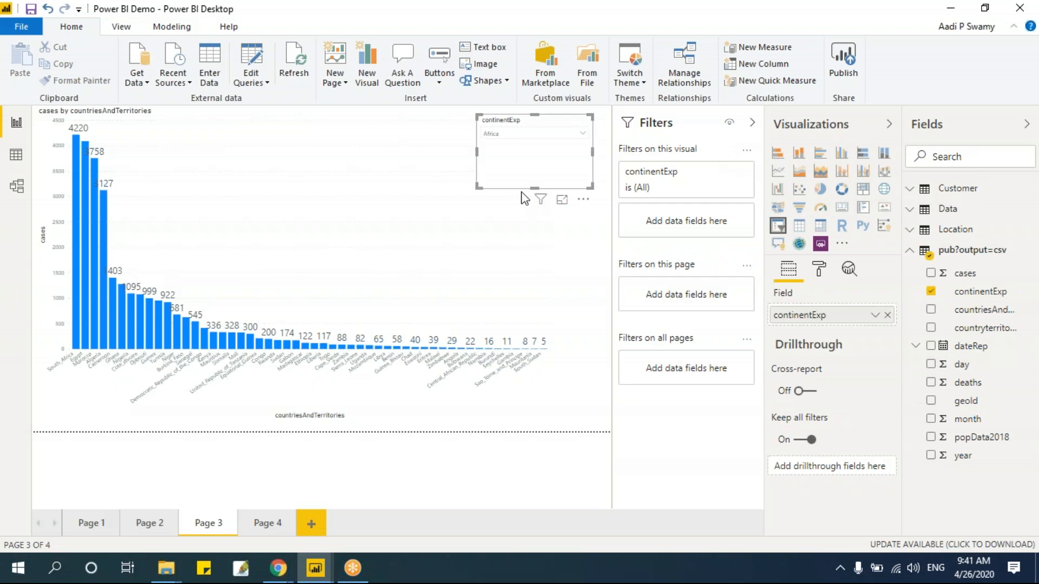
{"action": "left_click", "coordinate": [844, 156]}
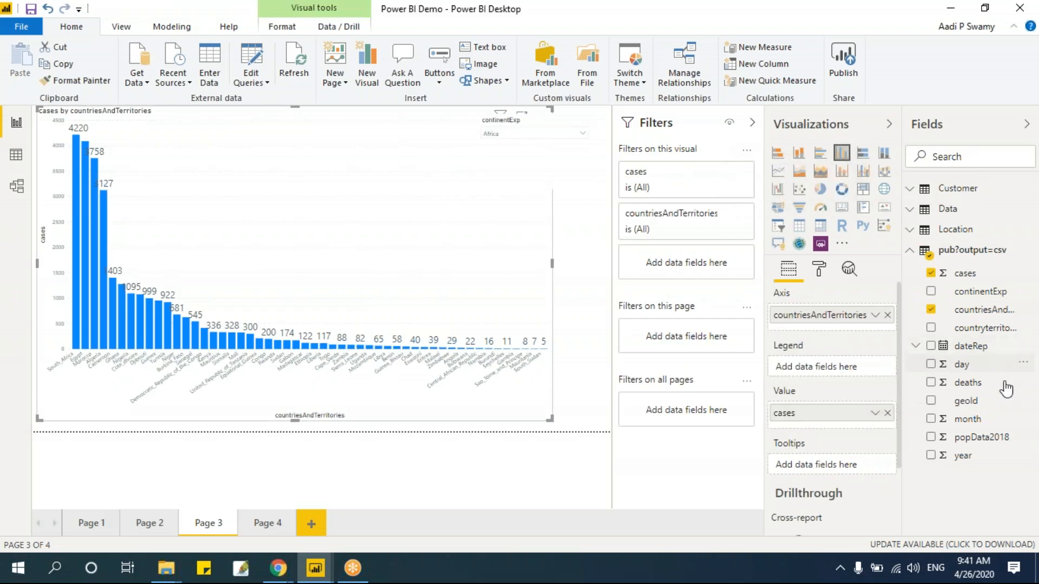
{"action": "left_click", "coordinate": [932, 383]}
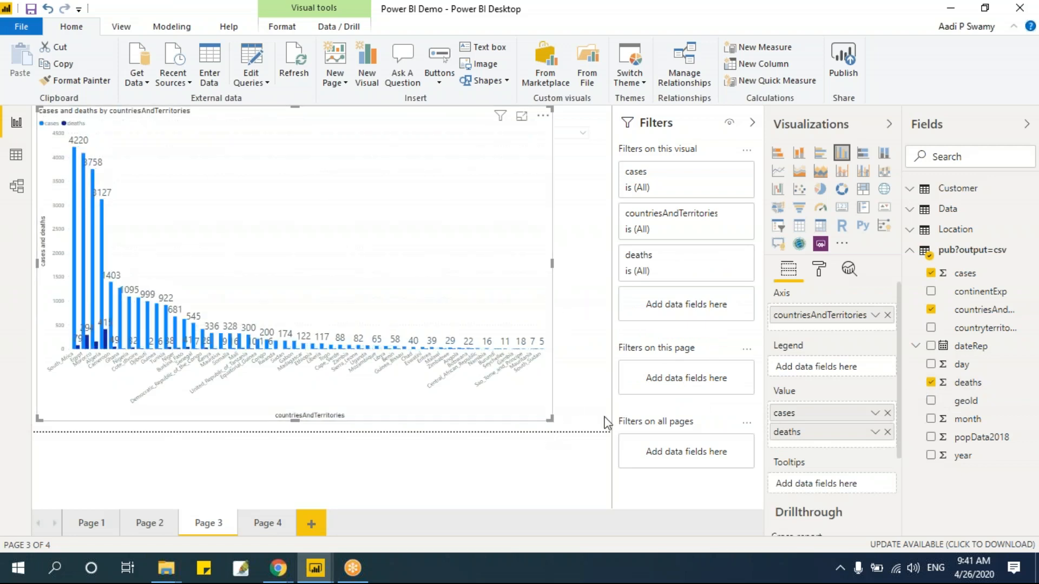
{"action": "left_click_drag", "start_coordinate": [552, 421], "coordinate": [609, 420]}
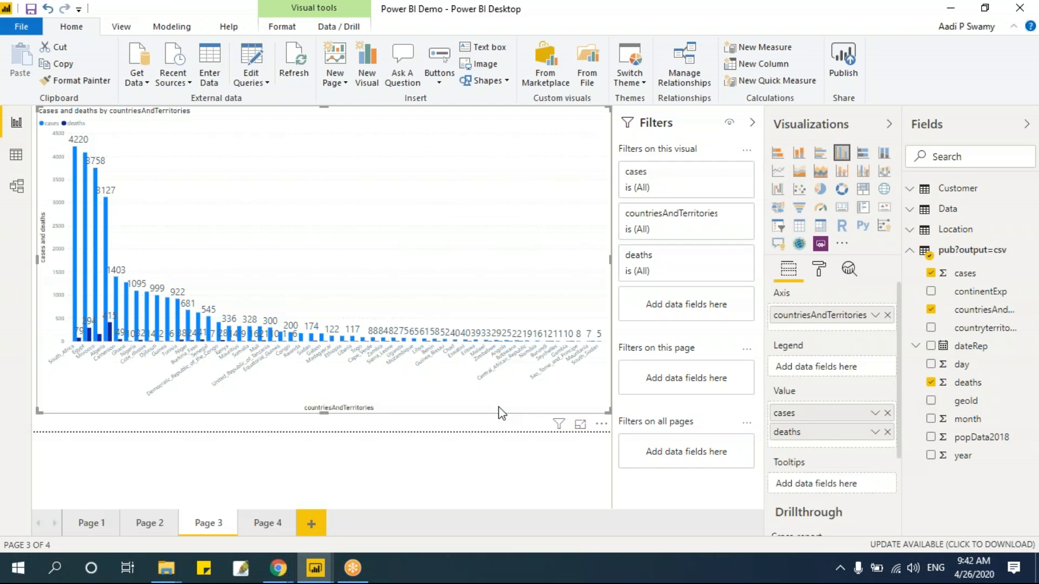
- On a new page, build a large map with countriesAndTerritories as location and cases as bubble size, and highlight the United States bubble
{"action": "left_click", "coordinate": [310, 525]}
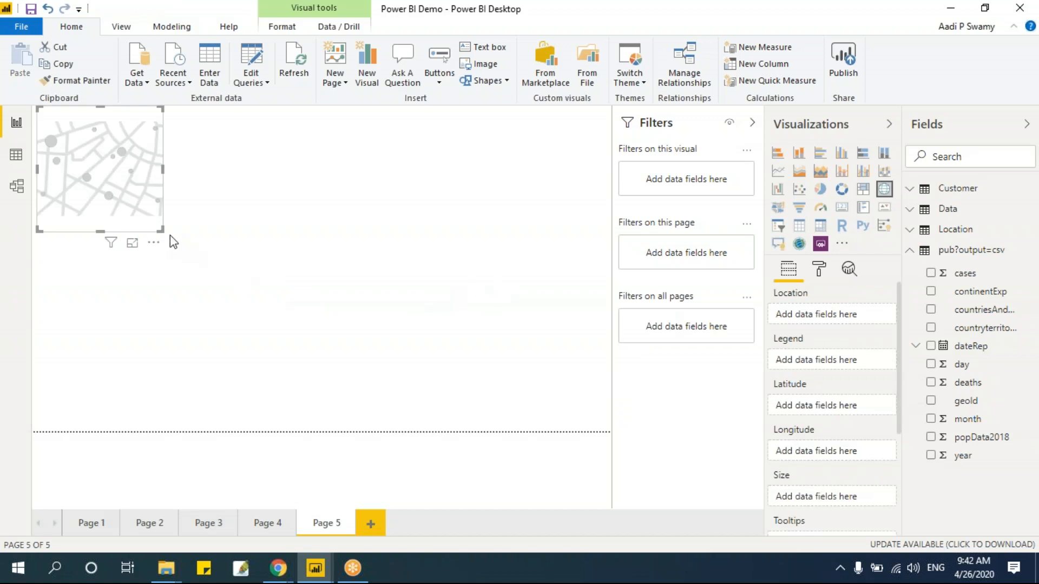
{"action": "left_click_drag", "start_coordinate": [161, 231], "coordinate": [472, 390]}
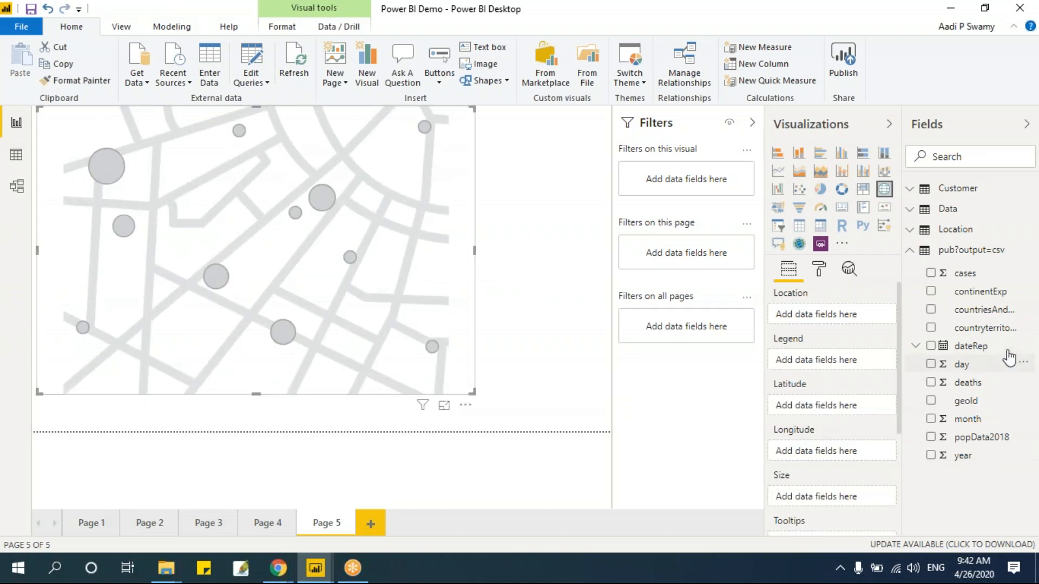
{"action": "left_click", "coordinate": [931, 310]}
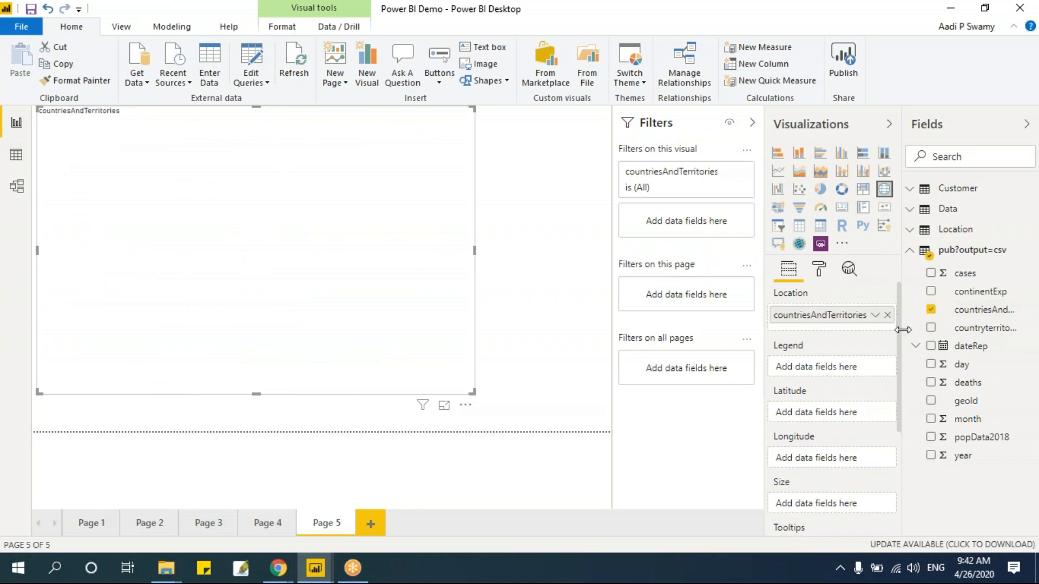
{"action": "left_click_drag", "start_coordinate": [473, 393], "coordinate": [536, 419]}
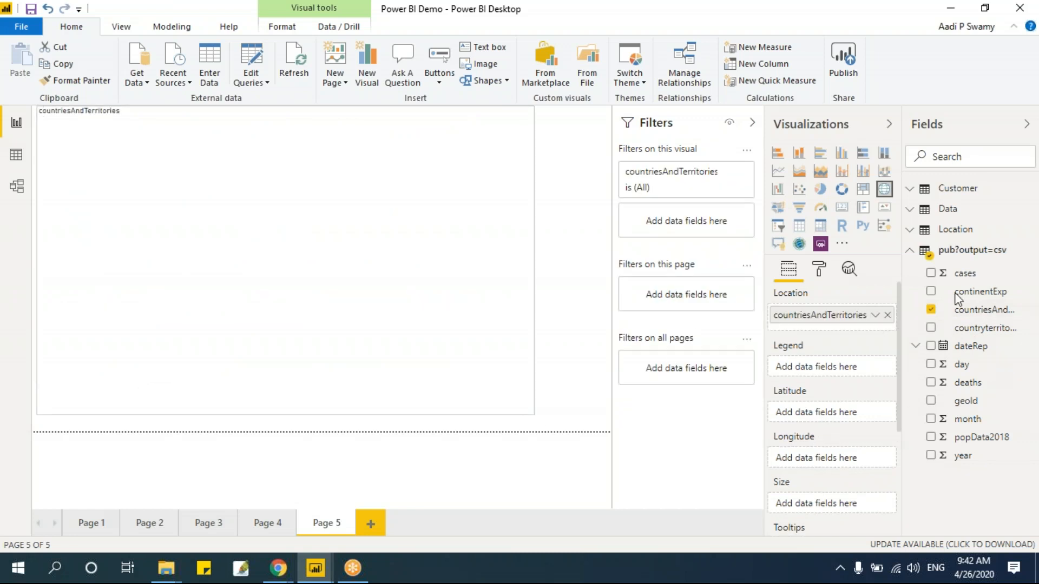
{"action": "left_click", "coordinate": [931, 273]}
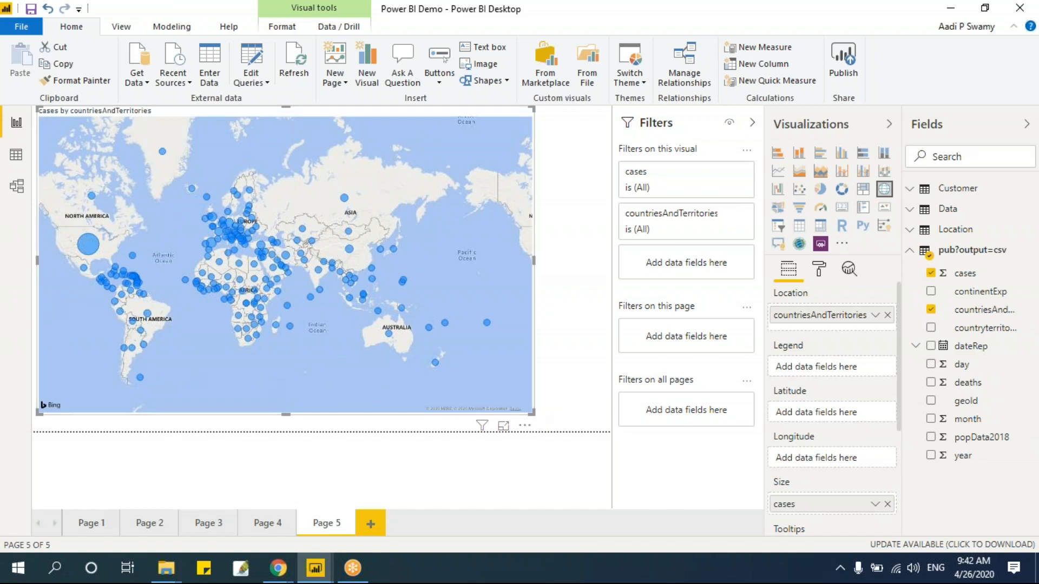
{"action": "left_click_drag", "start_coordinate": [533, 415], "coordinate": [557, 416]}
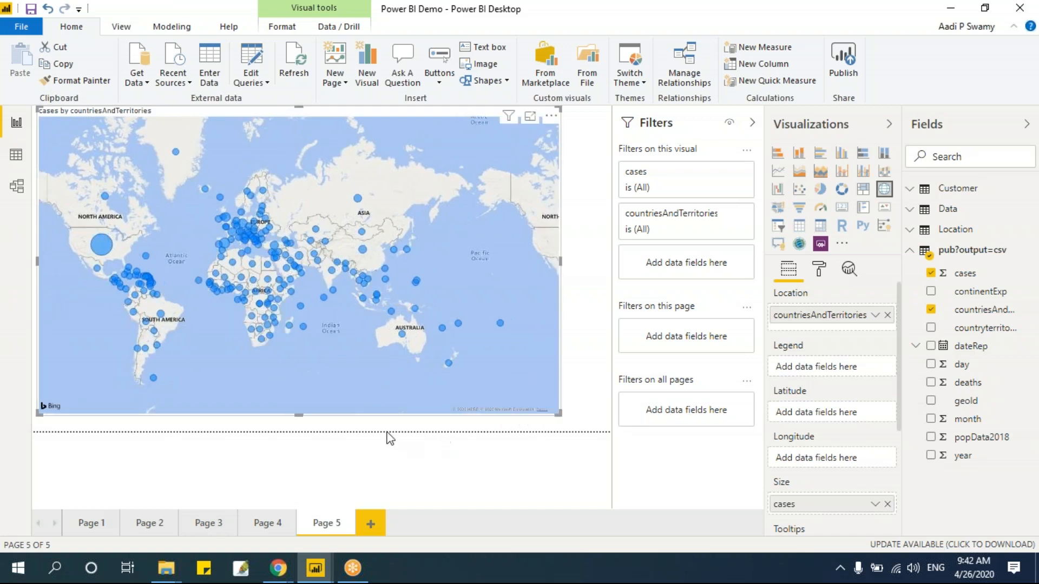
{"action": "left_click", "coordinate": [104, 252]}
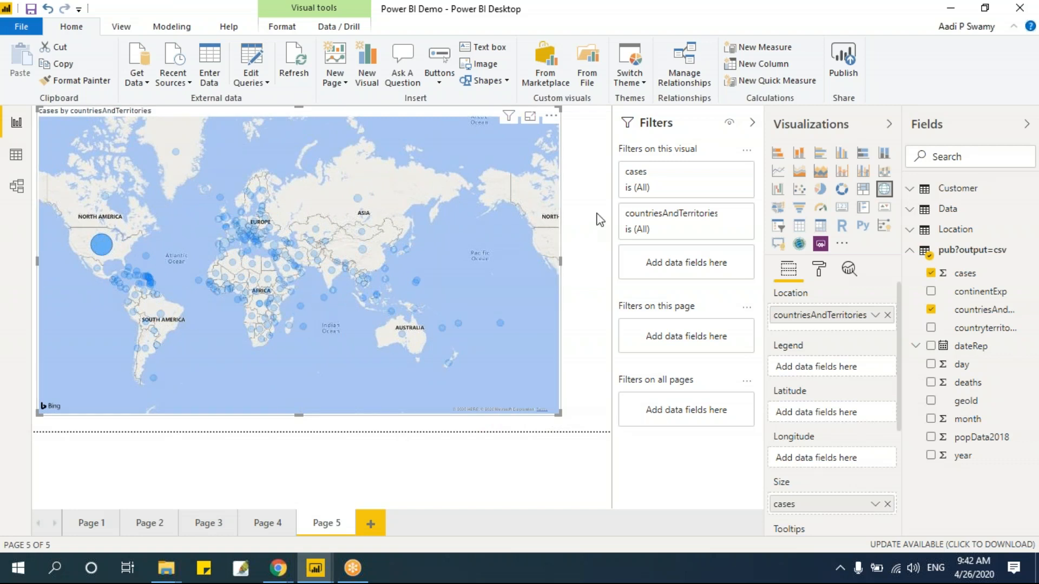
- Narrow the map and add a small continentExp slicer beside its upper-right corner
{"action": "left_click_drag", "start_coordinate": [559, 415], "coordinate": [527, 414]}
{"action": "left_click", "coordinate": [573, 248]}
{"action": "left_click", "coordinate": [778, 226]}
{"action": "left_click", "coordinate": [930, 292]}
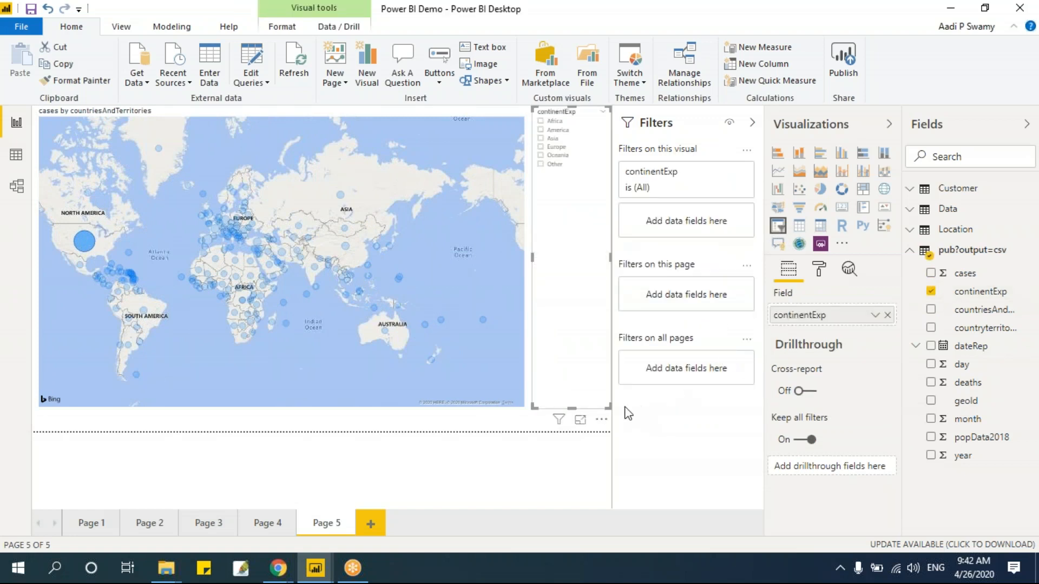
{"action": "left_click_drag", "start_coordinate": [595, 194], "coordinate": [597, 176]}
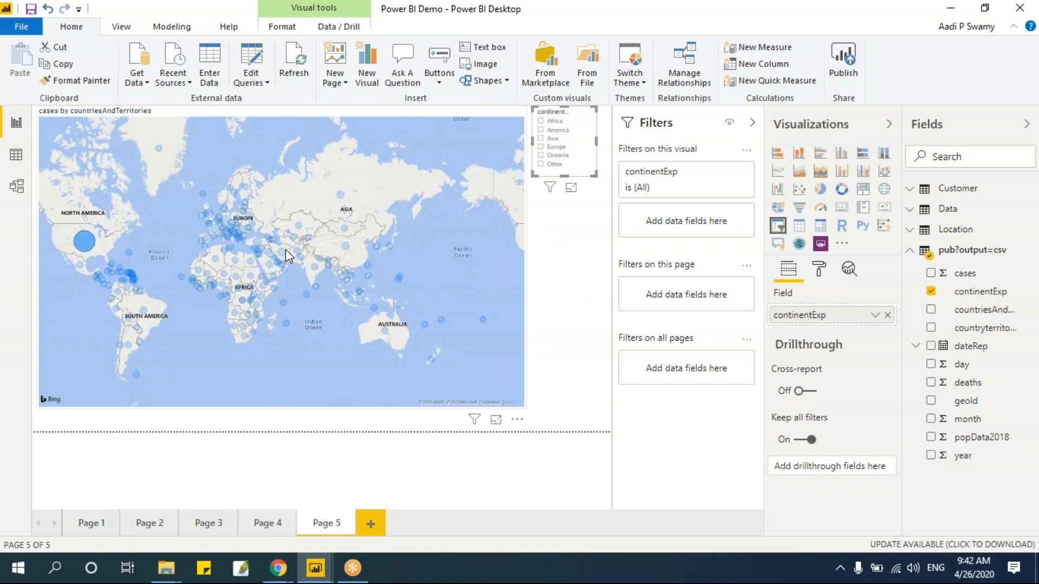
- Filter the map to Asia and examine the case bubbles across the continent and around India
{"action": "left_click", "coordinate": [541, 139]}
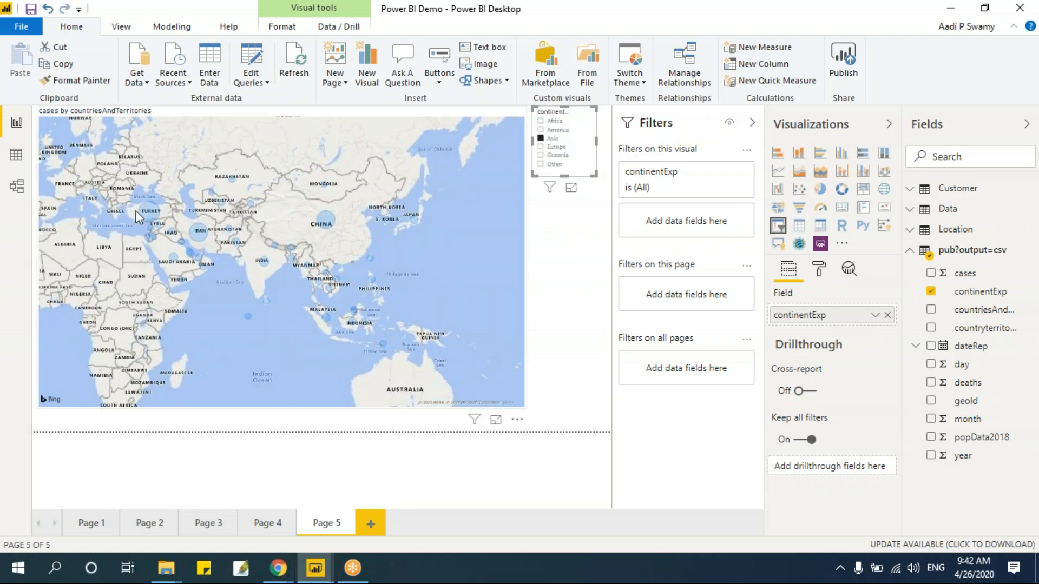
{"action": "scroll", "coordinate": [372, 292], "scroll_direction": "down", "scroll_amount": 3}
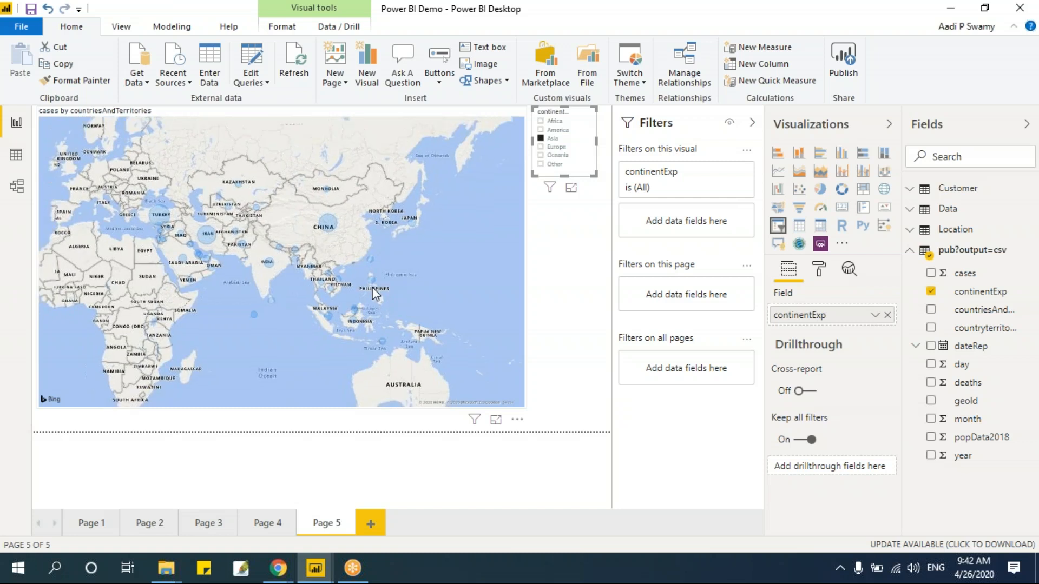
{"action": "scroll", "coordinate": [306, 278], "scroll_direction": "up", "scroll_amount": 5}
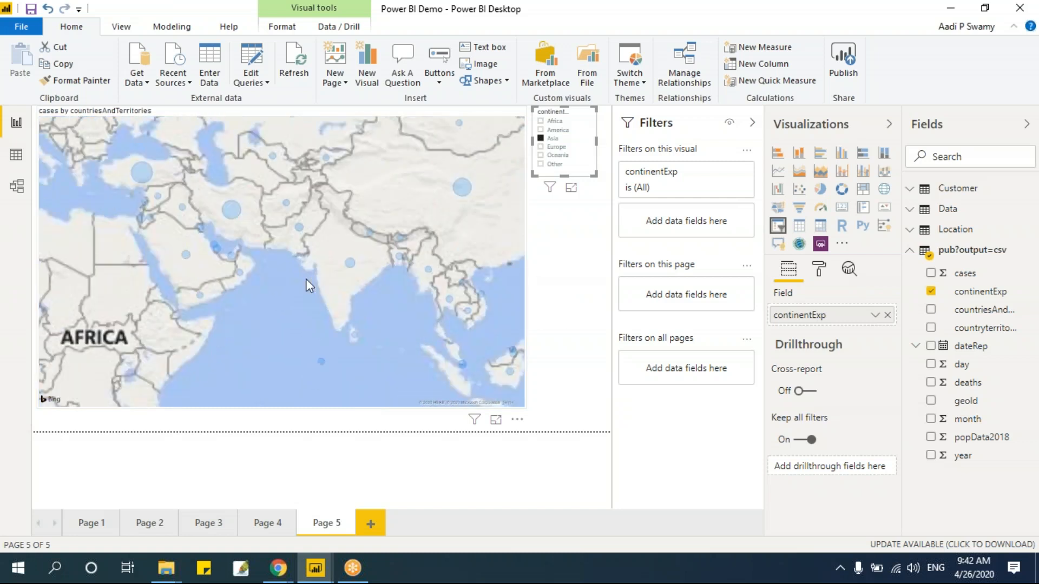
{"action": "left_click_drag", "start_coordinate": [385, 325], "coordinate": [275, 346]}
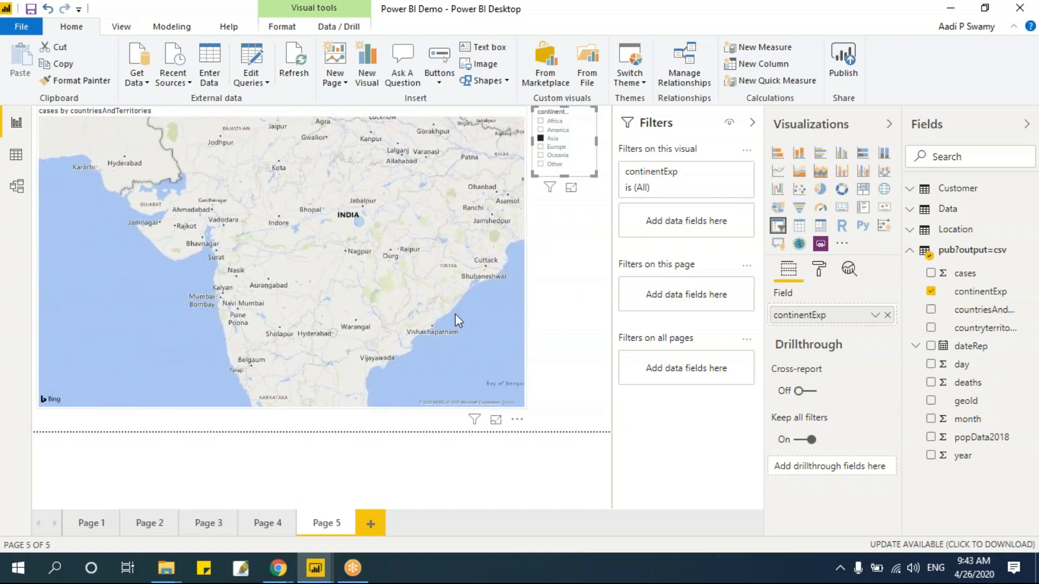
{"action": "left_click_drag", "start_coordinate": [410, 294], "coordinate": [226, 172]}
{"action": "mouse_move", "coordinate": [226, 172]}
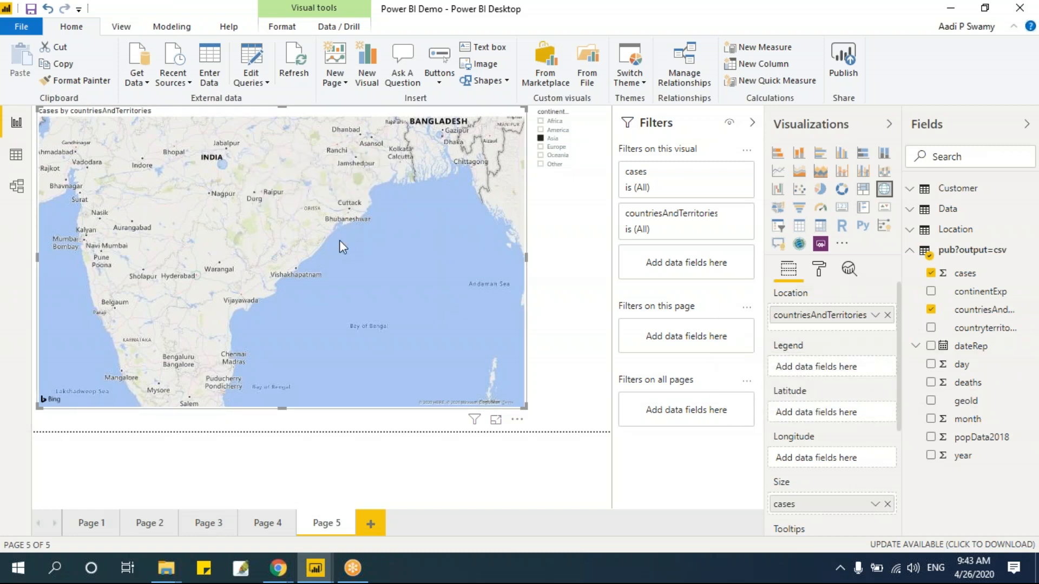
{"action": "scroll", "coordinate": [339, 241], "scroll_direction": "down", "scroll_amount": 4}
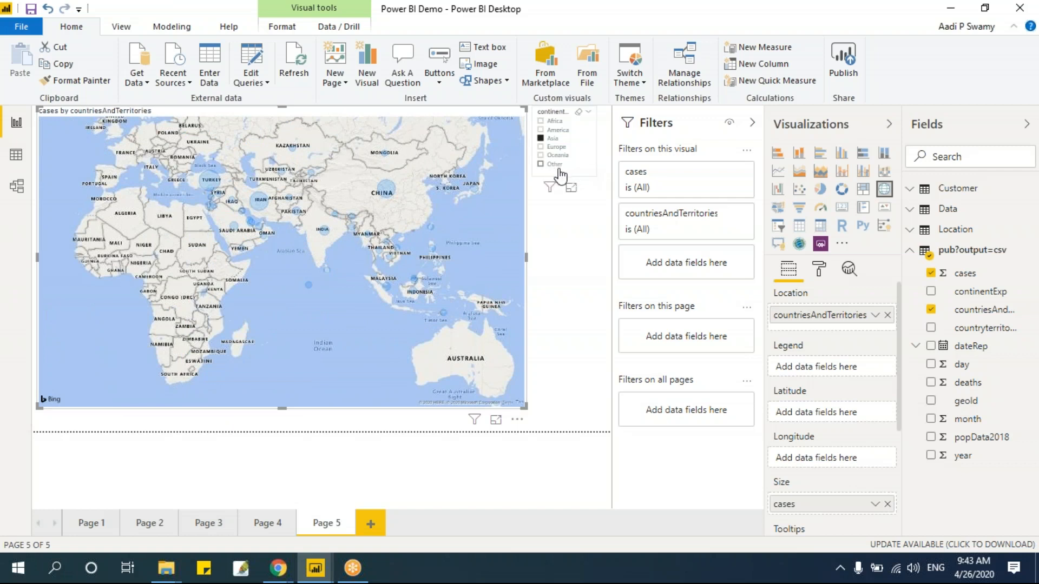
- Add a countriesAndTerritories slicer below the continent slicer and filter the map to India
{"action": "left_click", "coordinate": [571, 216]}
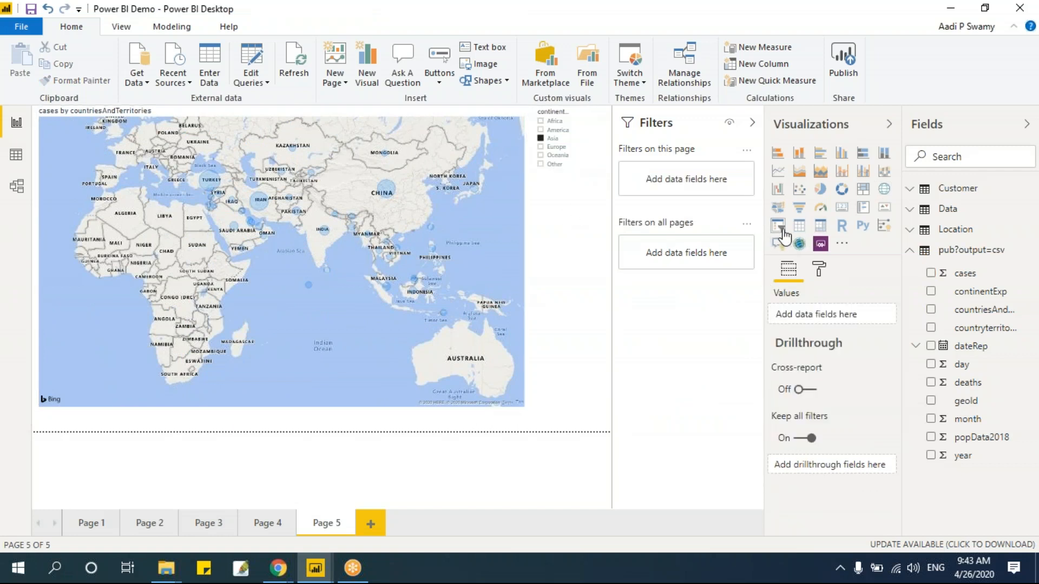
{"action": "left_click", "coordinate": [782, 233]}
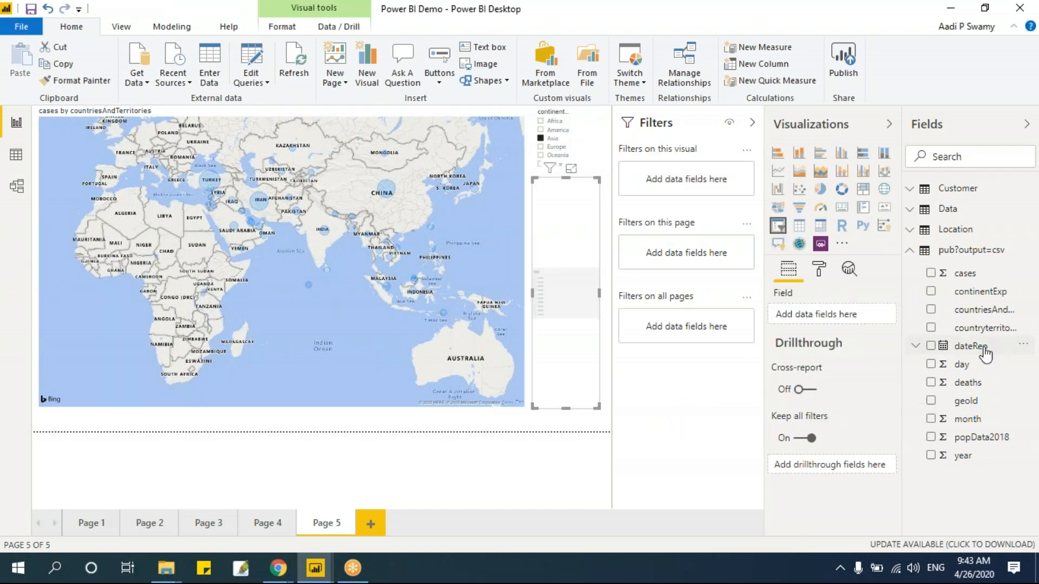
{"action": "left_click", "coordinate": [931, 311]}
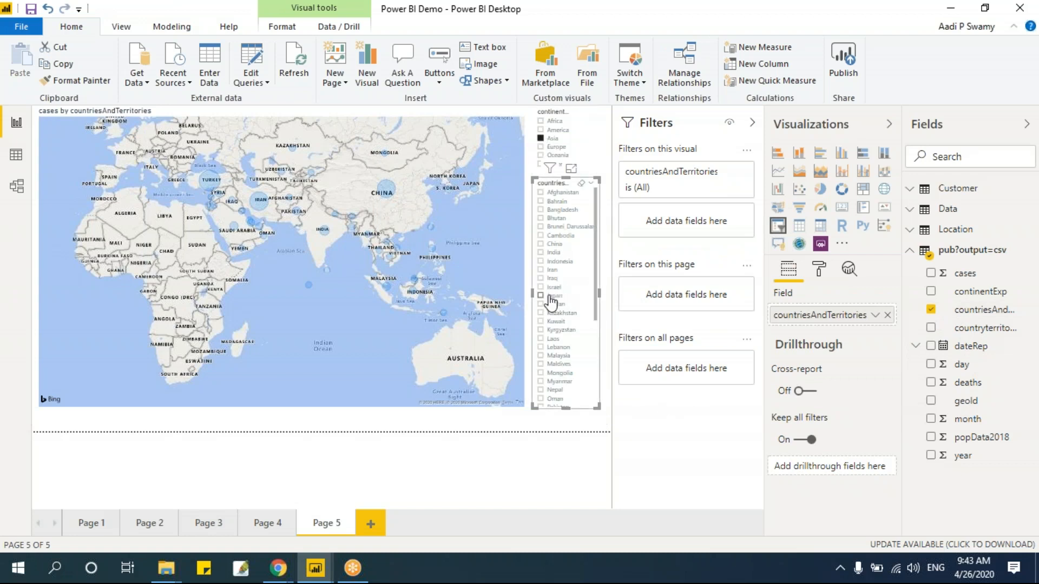
{"action": "left_click", "coordinate": [541, 253]}
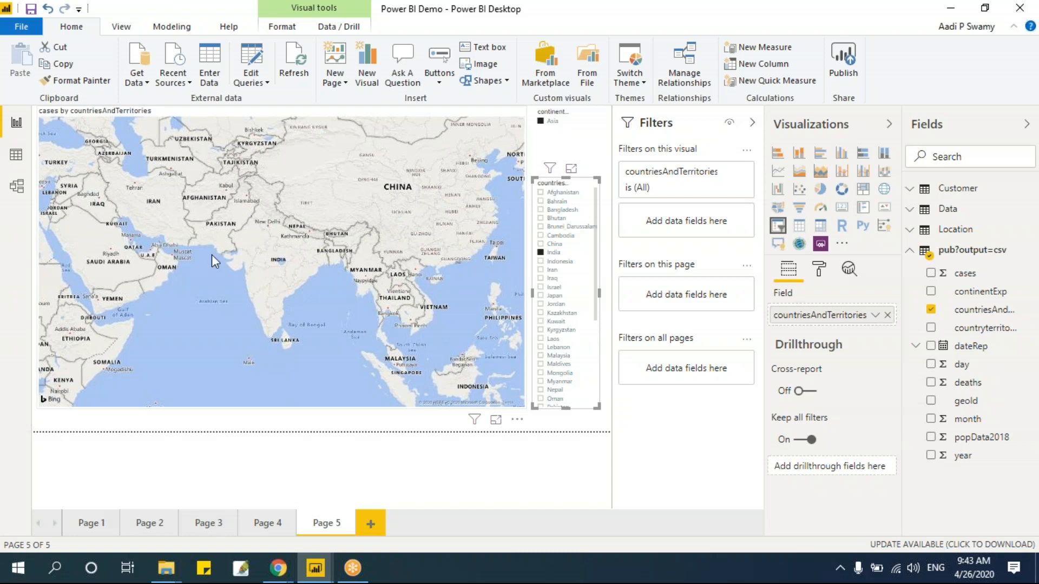
{"action": "left_click", "coordinate": [286, 433]}
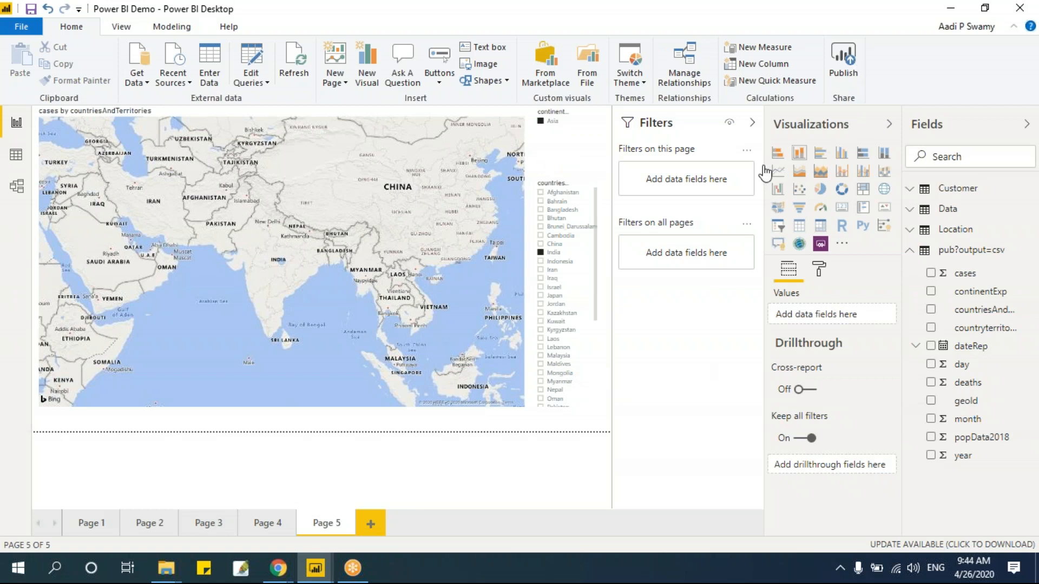
{"action": "left_click", "coordinate": [239, 380]}
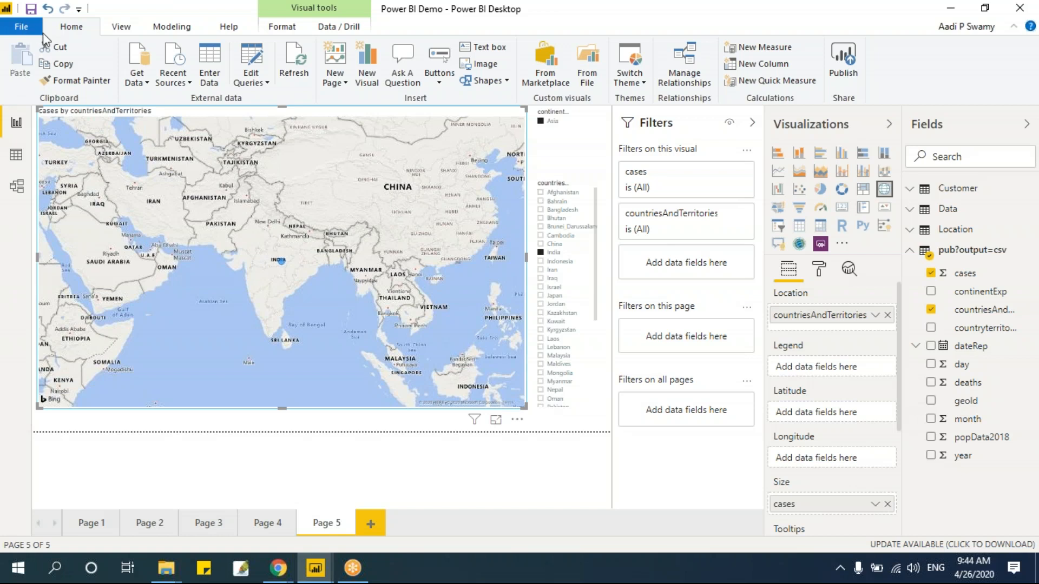
{"action": "left_click", "coordinate": [580, 299]}
{"action": "scroll", "coordinate": [590, 319], "scroll_direction": "down", "scroll_amount": 3}
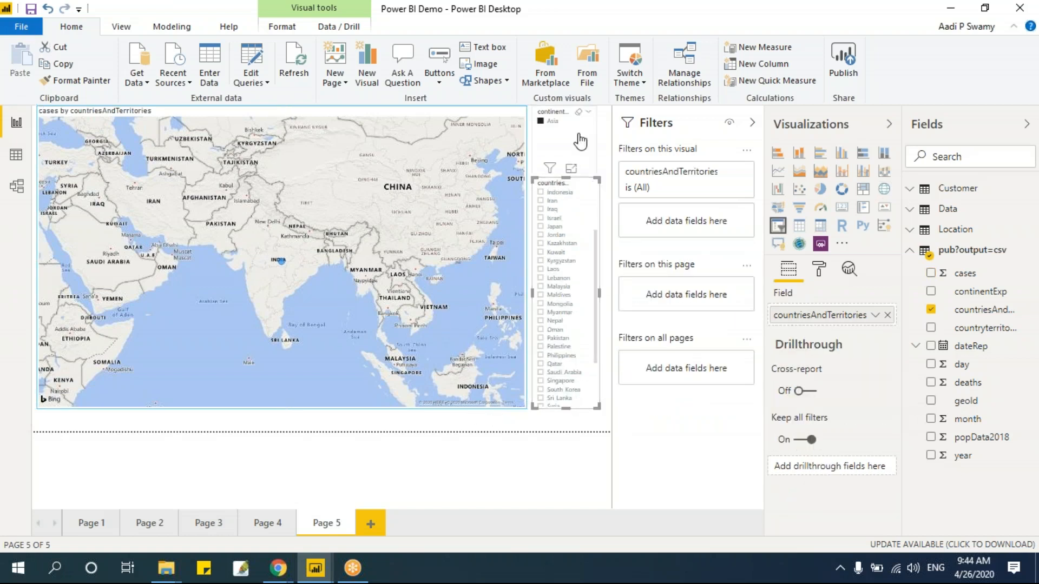
{"action": "left_click", "coordinate": [575, 158]}
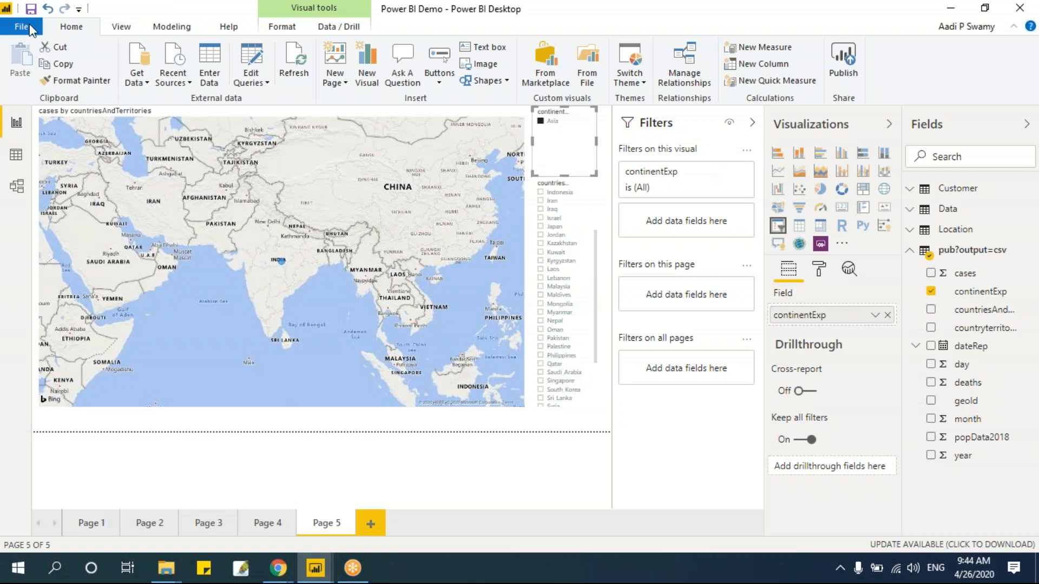
{"action": "left_click", "coordinate": [233, 430]}
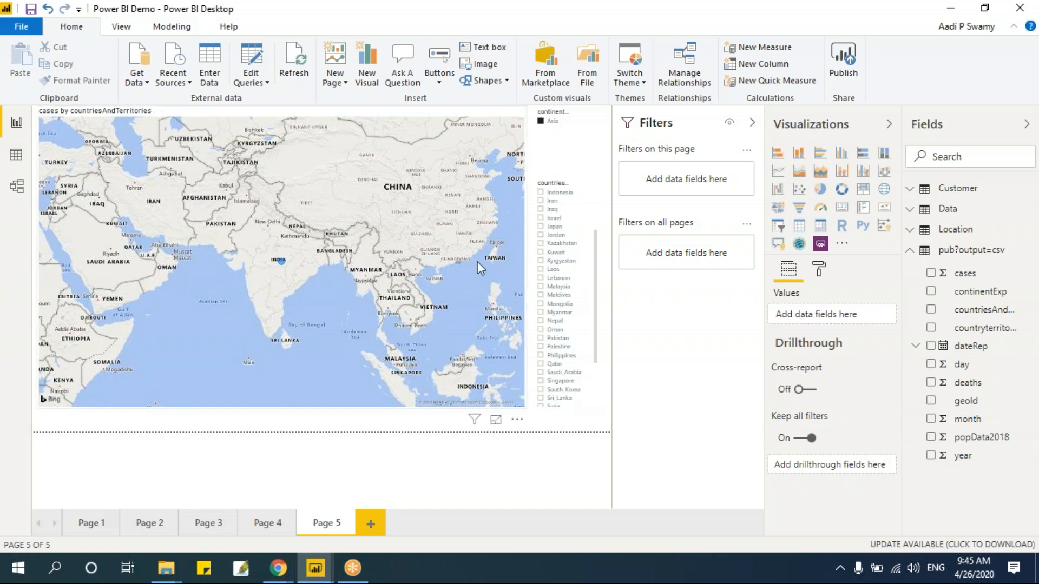
{"action": "mouse_move", "coordinate": [280, 577]}
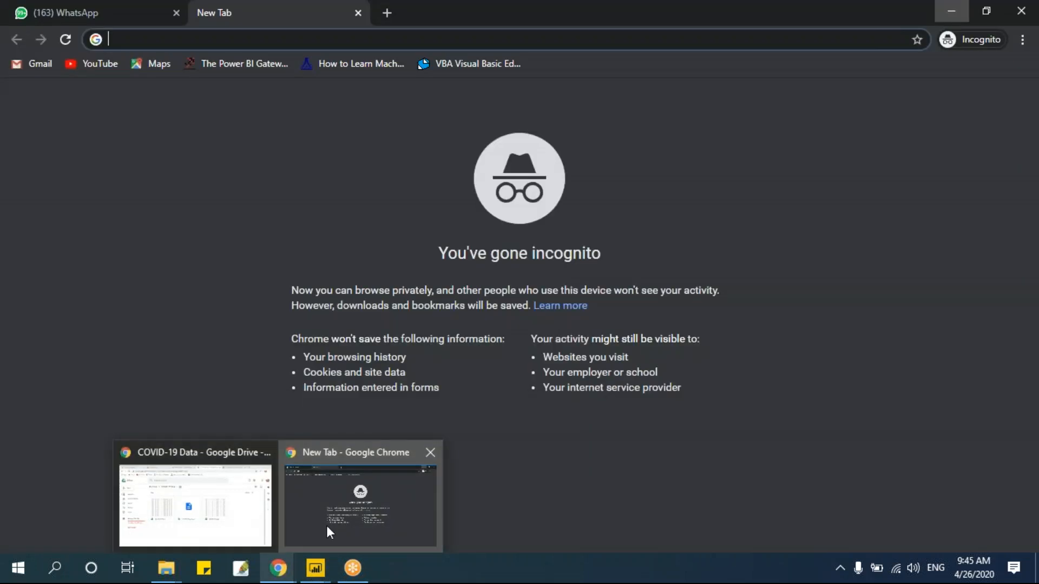
{"action": "left_click", "coordinate": [326, 525]}
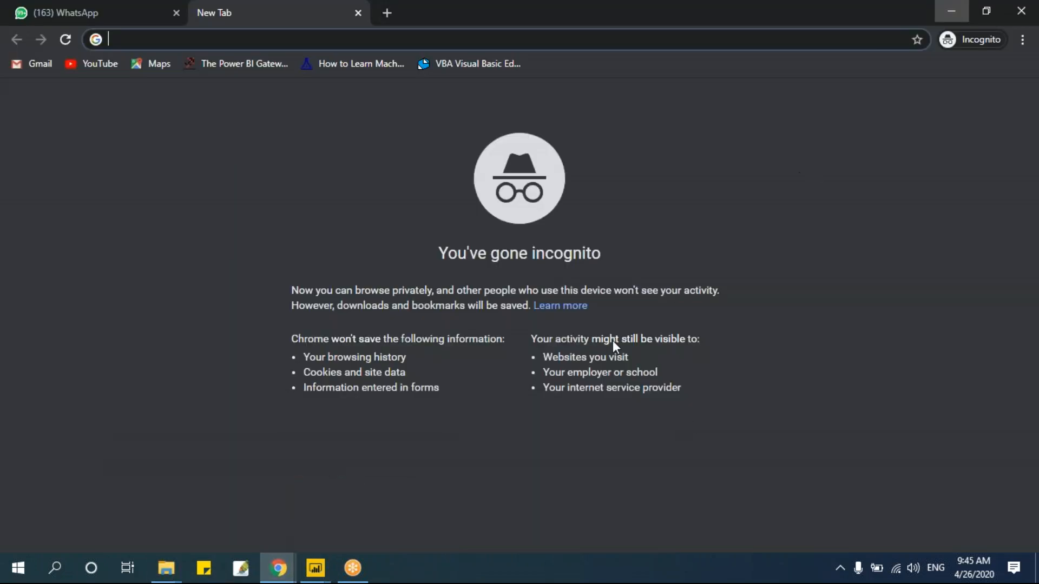
{"action": "left_click", "coordinate": [280, 572]}
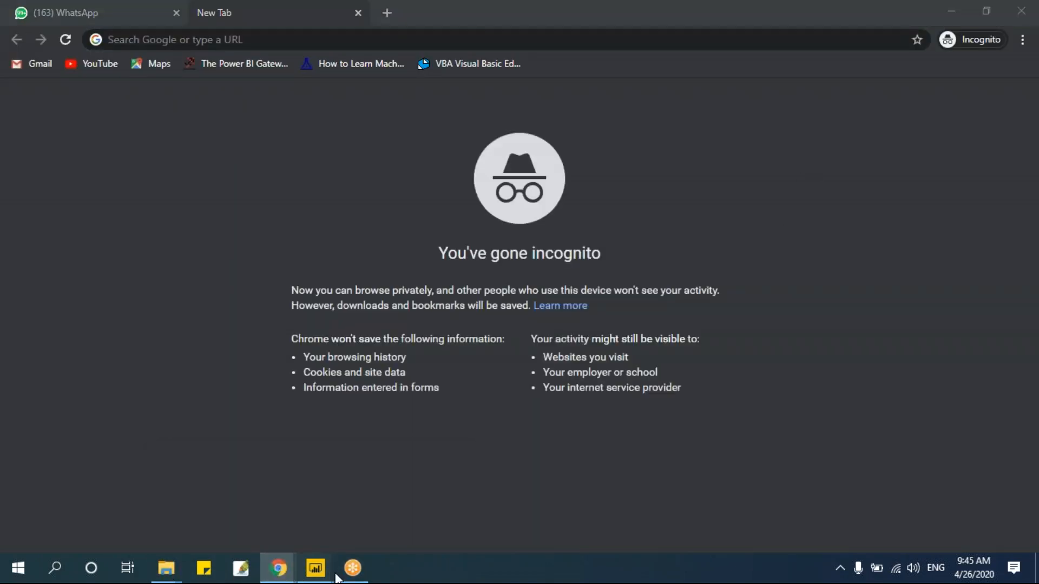
{"action": "mouse_move", "coordinate": [333, 573]}
{"action": "left_click", "coordinate": [359, 535]}
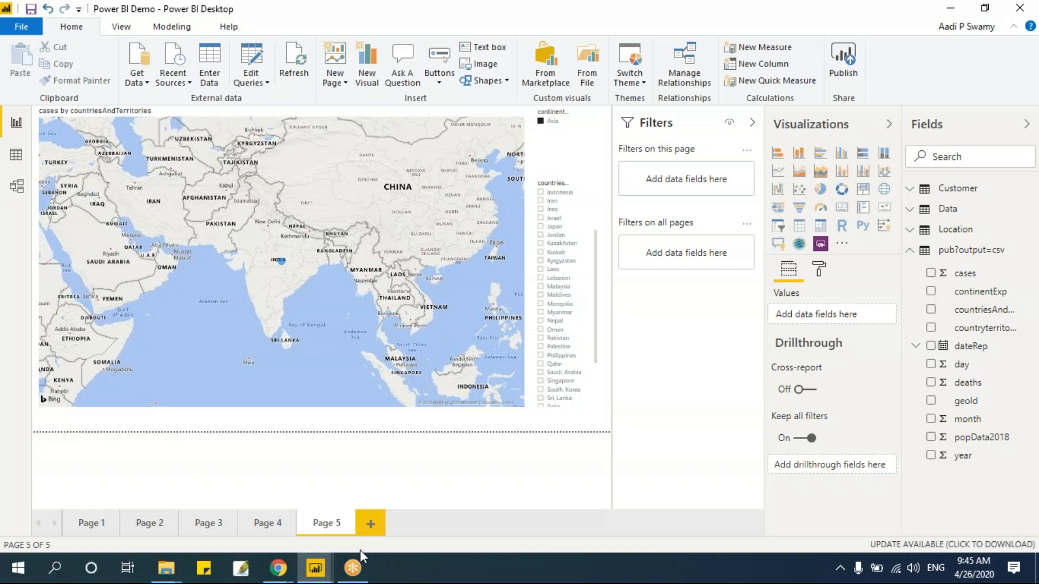
- Publish the report to My workspace and open the published Power BI Demo report in the browser, starting the sign-in
{"action": "left_click", "coordinate": [847, 60]}
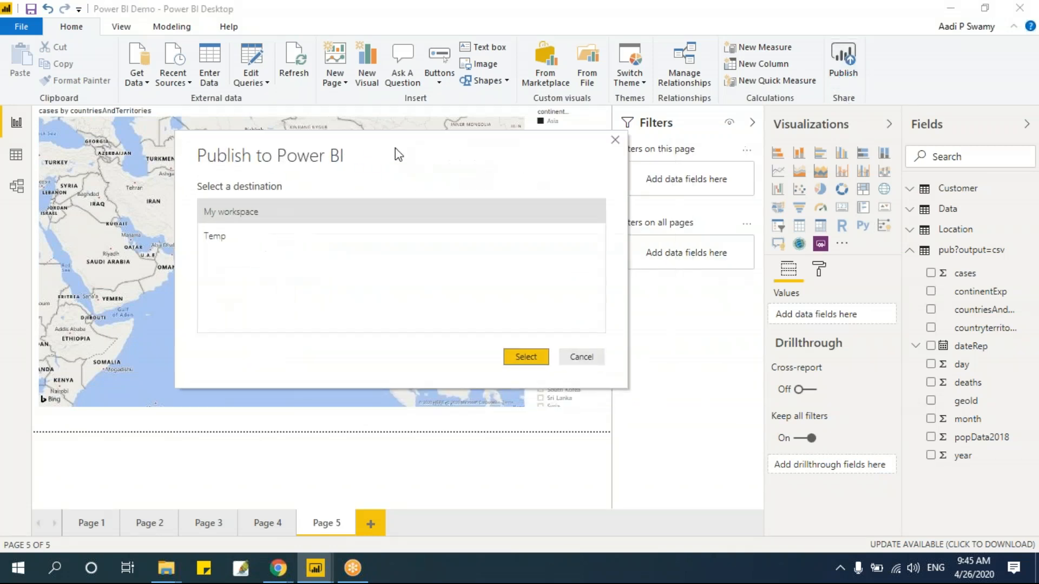
{"action": "left_click_drag", "start_coordinate": [394, 147], "coordinate": [376, 138]}
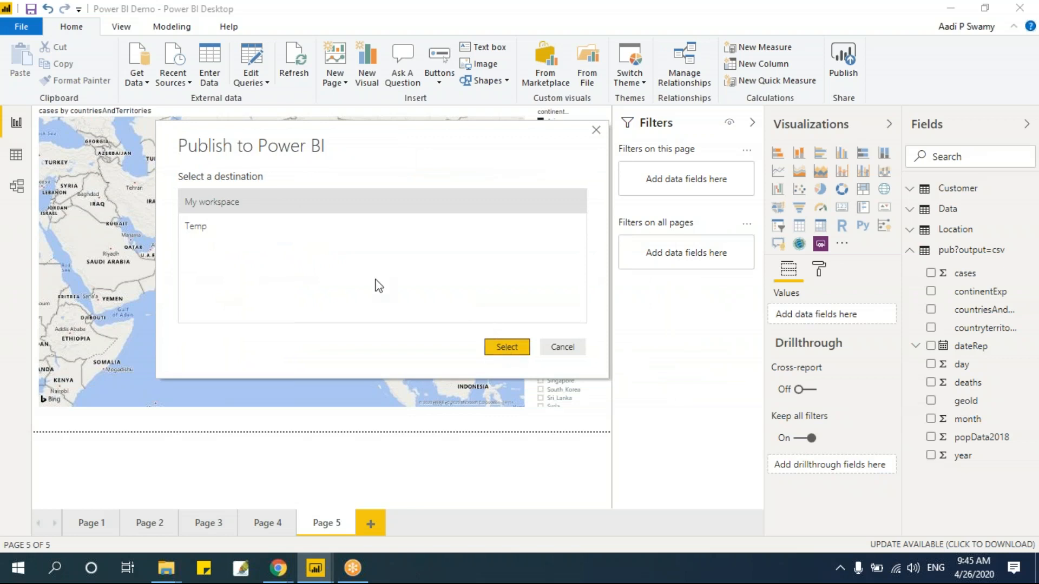
{"action": "left_click", "coordinate": [506, 348]}
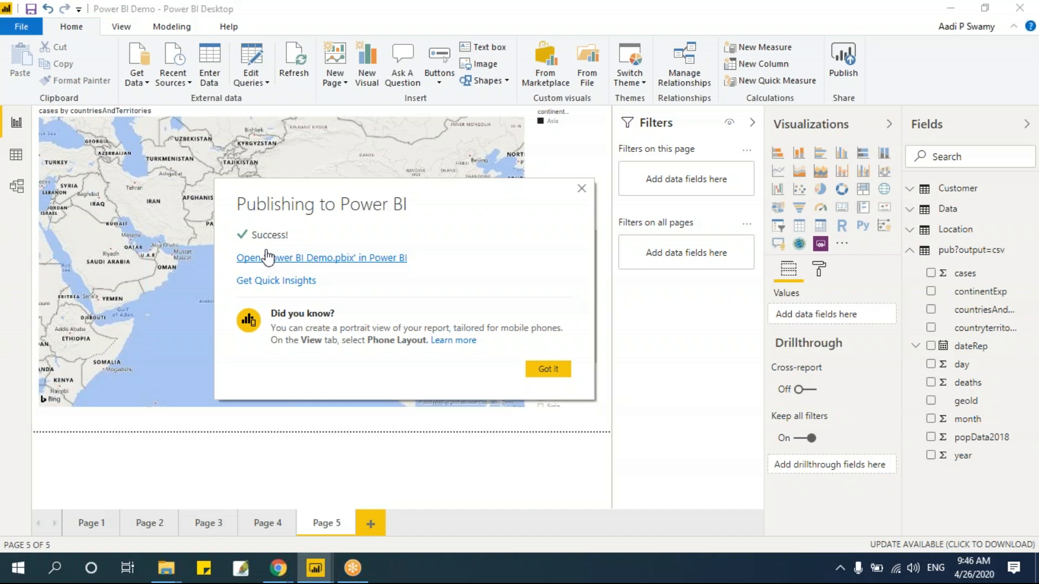
{"action": "left_click", "coordinate": [324, 258]}
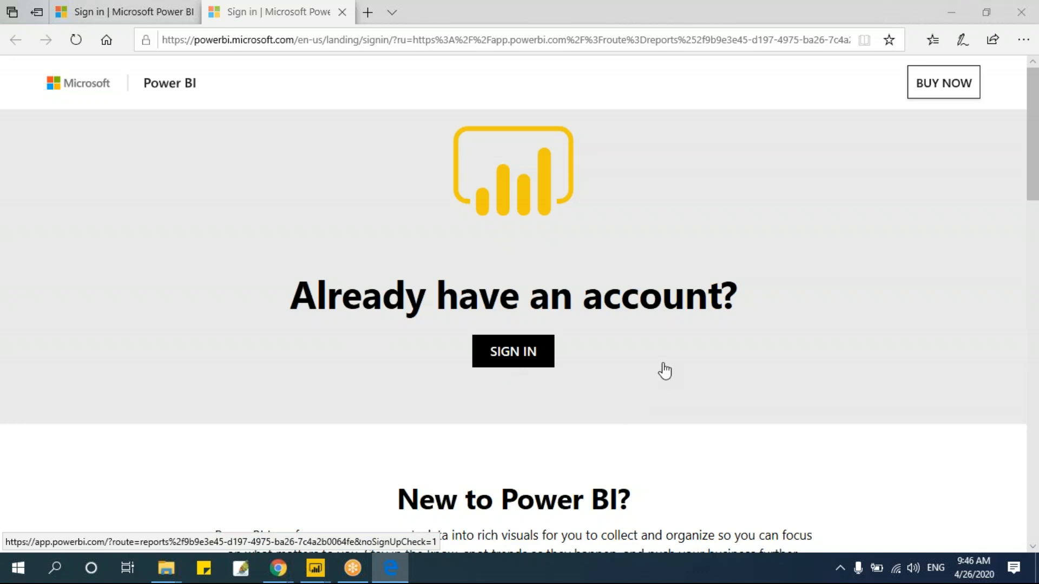
{"action": "left_click", "coordinate": [529, 357]}
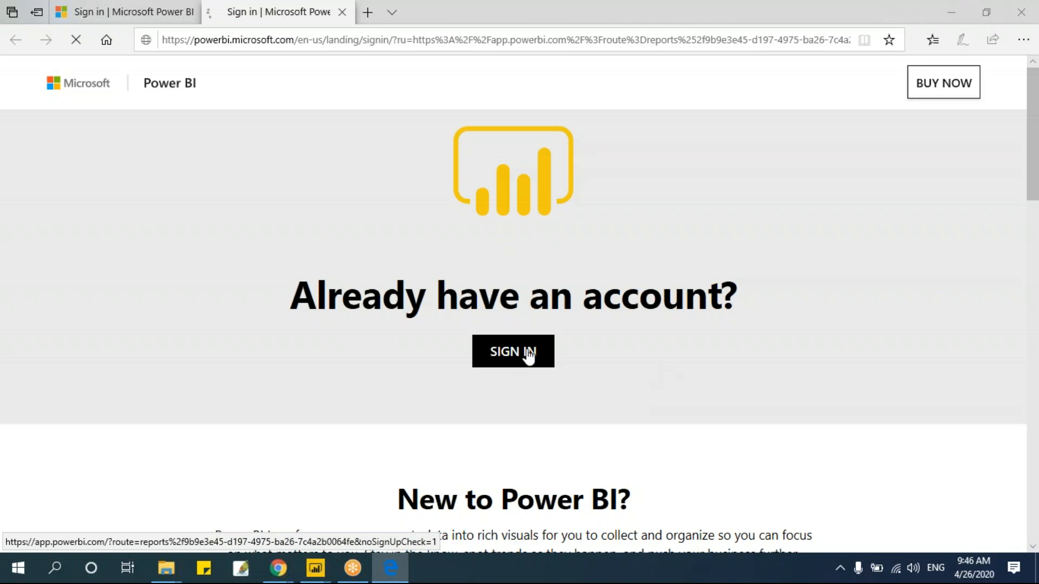
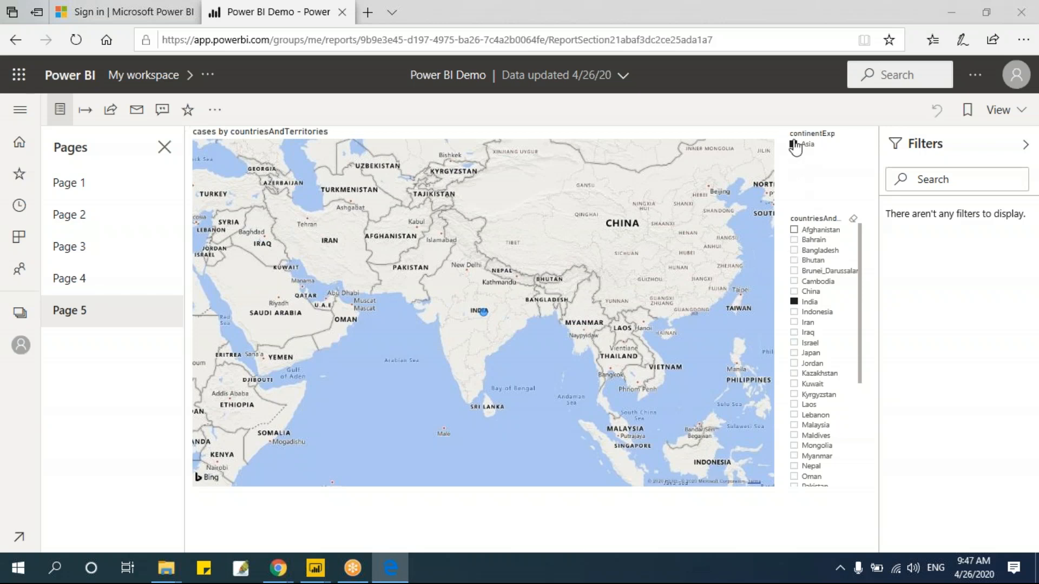
- In the published report, filter the Page 5 map to Bahrain and set the Page 1 Region slicer to South
{"action": "left_click", "coordinate": [798, 229]}
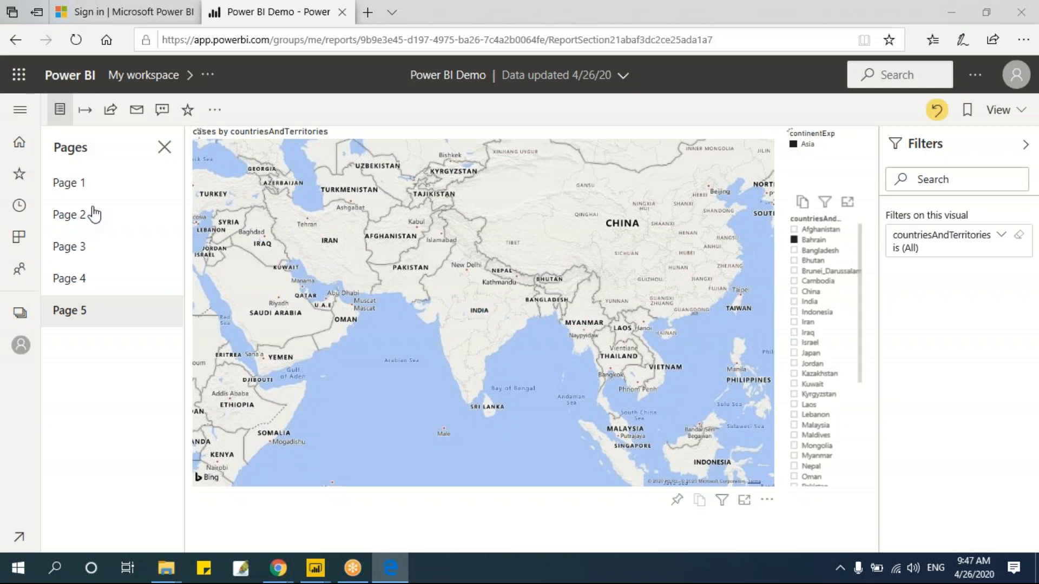
{"action": "left_click", "coordinate": [72, 193]}
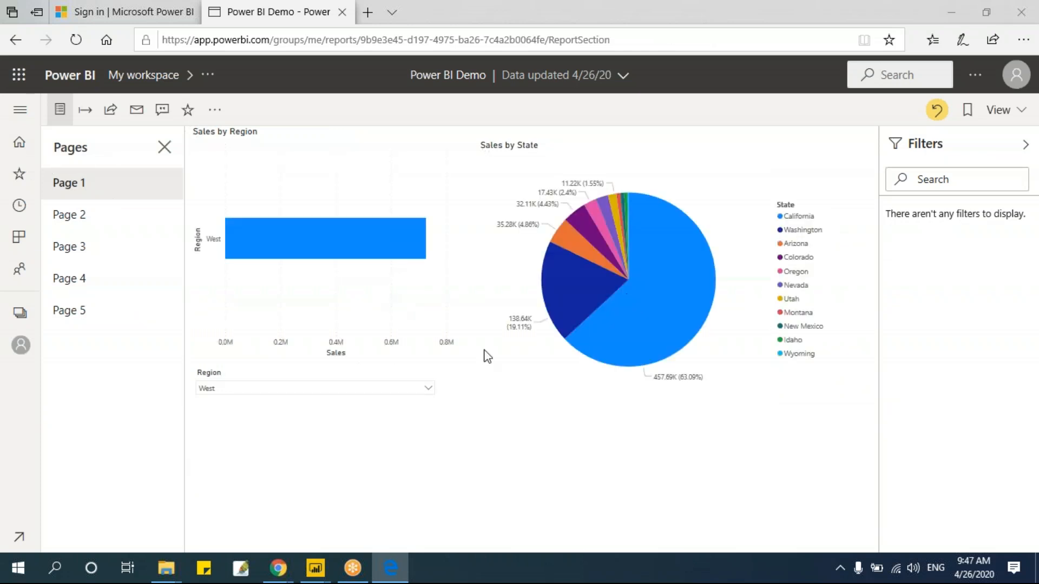
{"action": "left_click", "coordinate": [428, 388]}
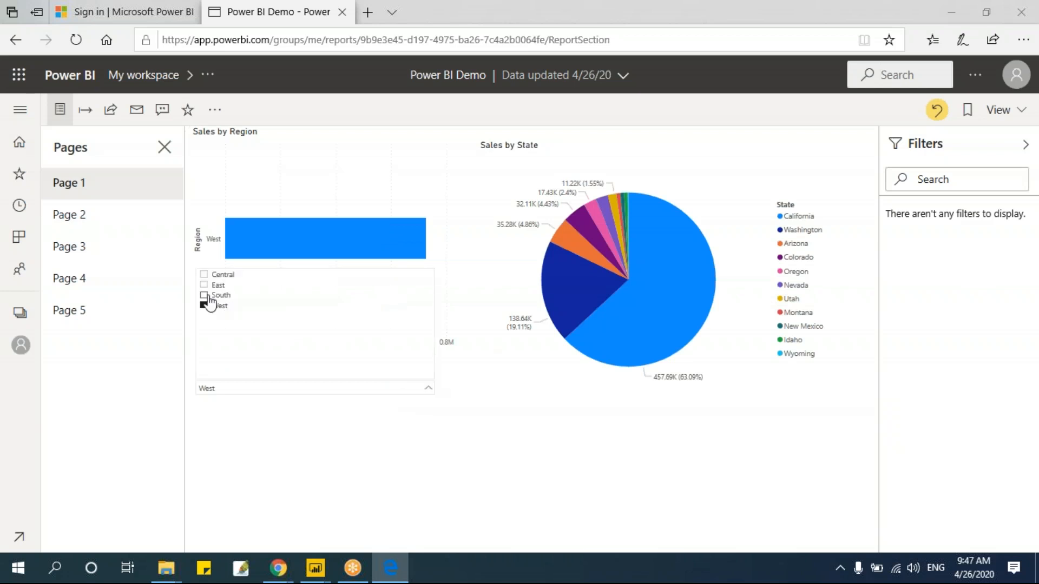
{"action": "left_click", "coordinate": [204, 296]}
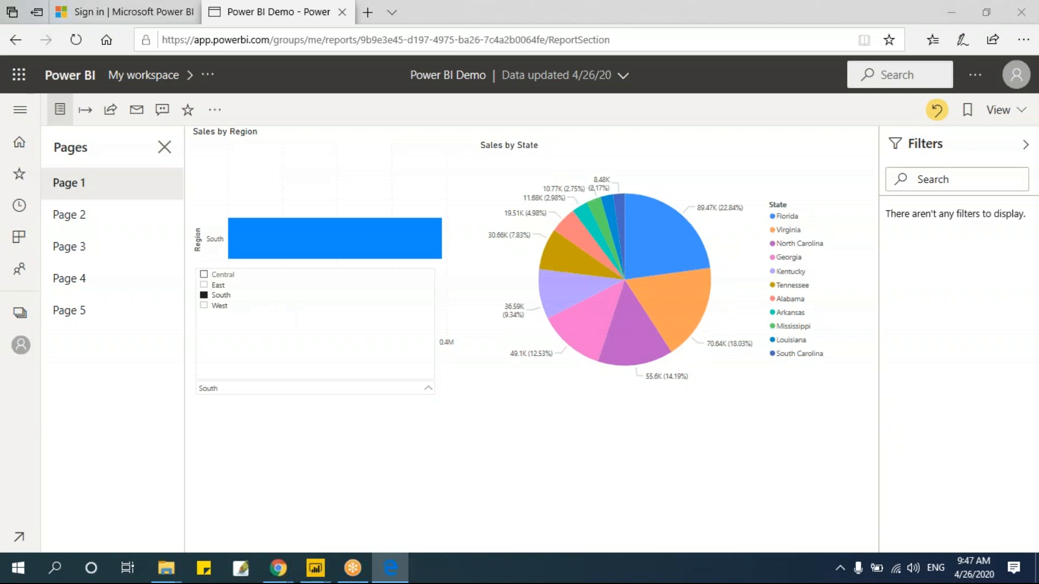
- Show the published report in full screen and view Page 2 and Page 4
{"action": "left_click", "coordinate": [1024, 110]}
{"action": "left_click", "coordinate": [950, 139]}
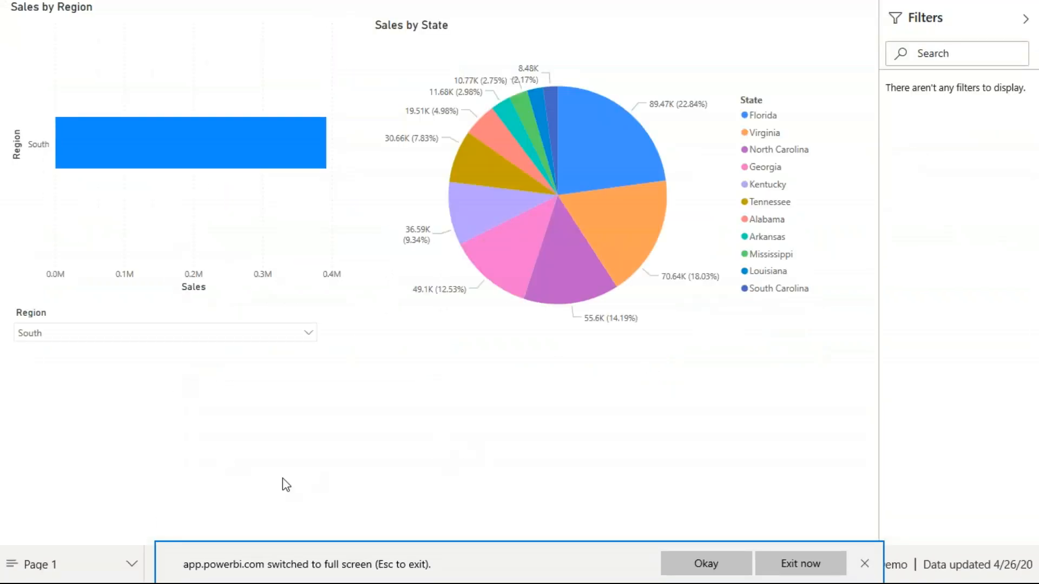
{"action": "left_click", "coordinate": [132, 568]}
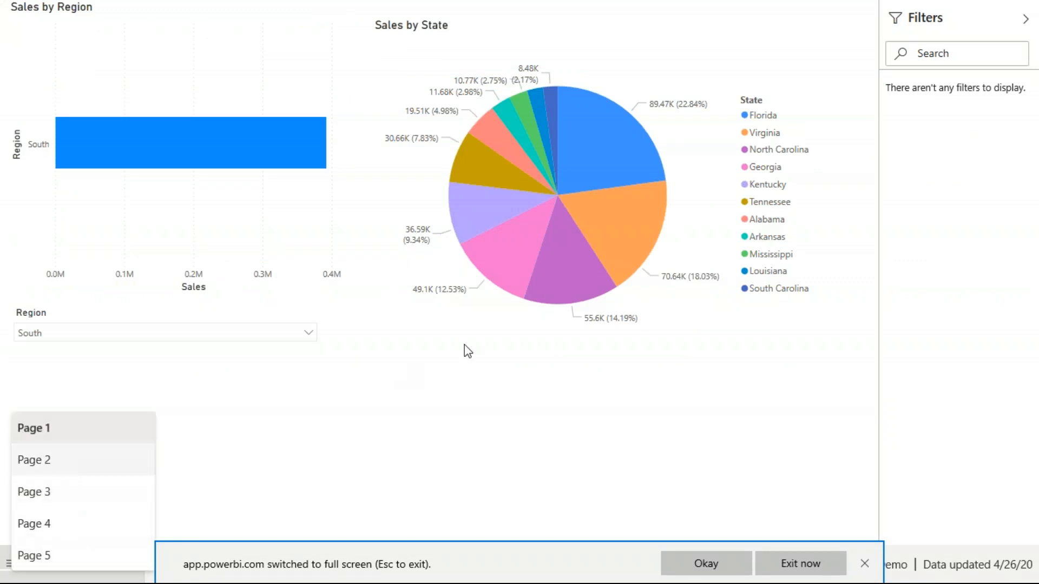
{"action": "key", "text": "Return"}
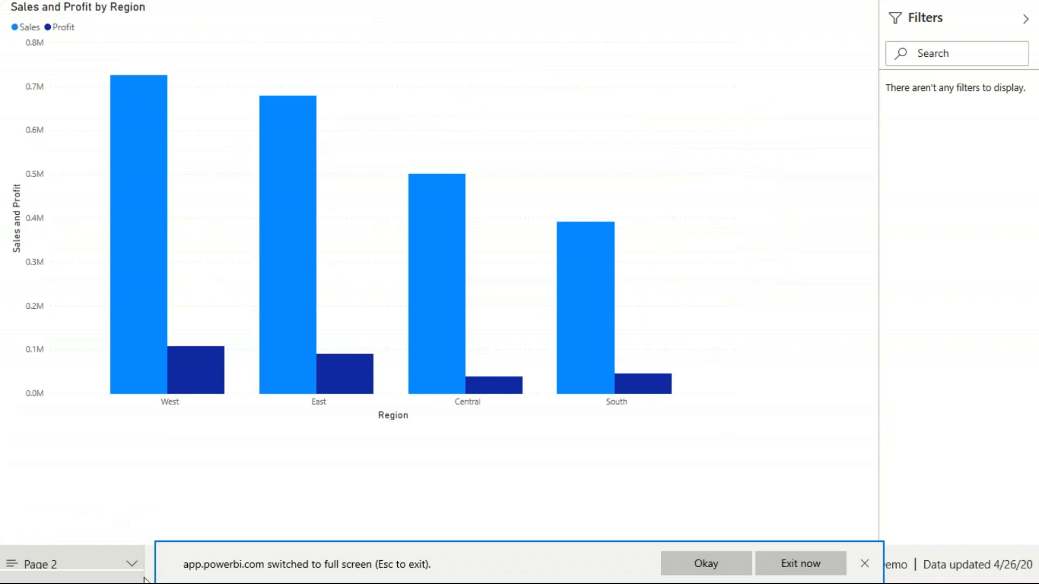
{"action": "left_click", "coordinate": [131, 564]}
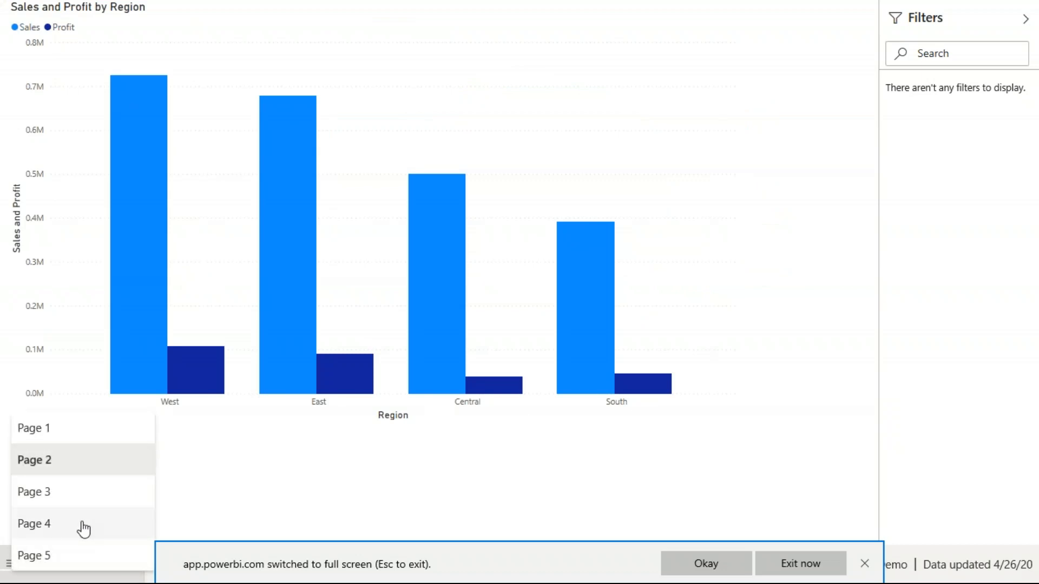
{"action": "key", "text": "Down"}
{"action": "key", "text": "Down"}
{"action": "key", "text": "Return"}
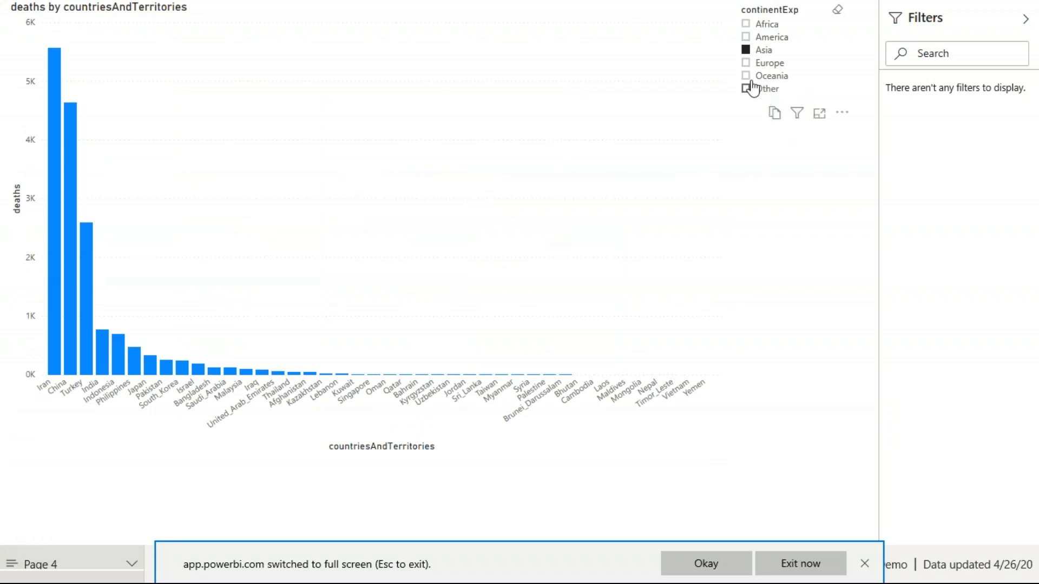
- Filter the Page 4 deaths chart to Europe, and leave full screen to view the Page 5 map
{"action": "left_click", "coordinate": [746, 76]}
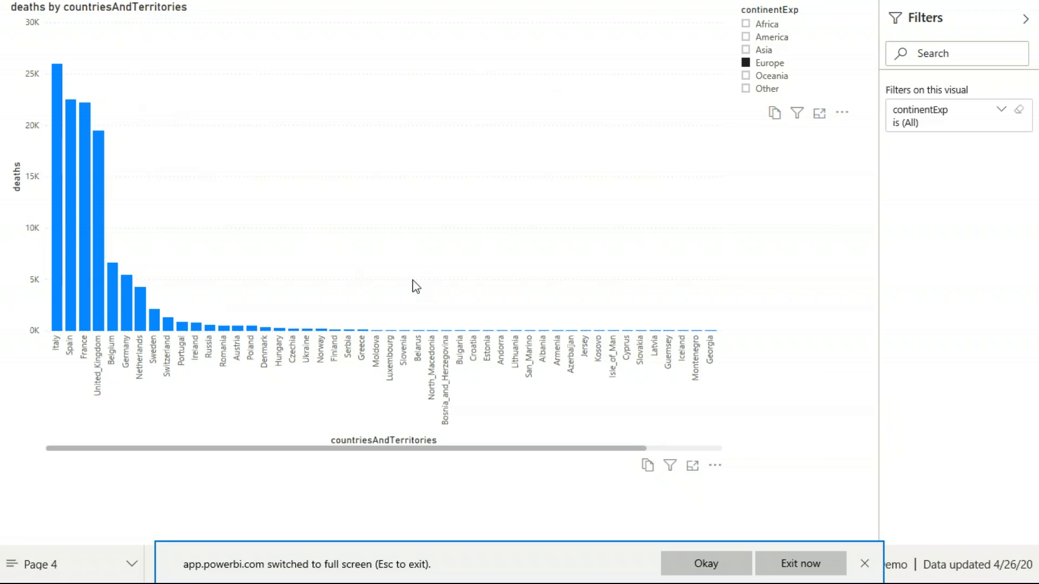
{"action": "key", "text": "Escape"}
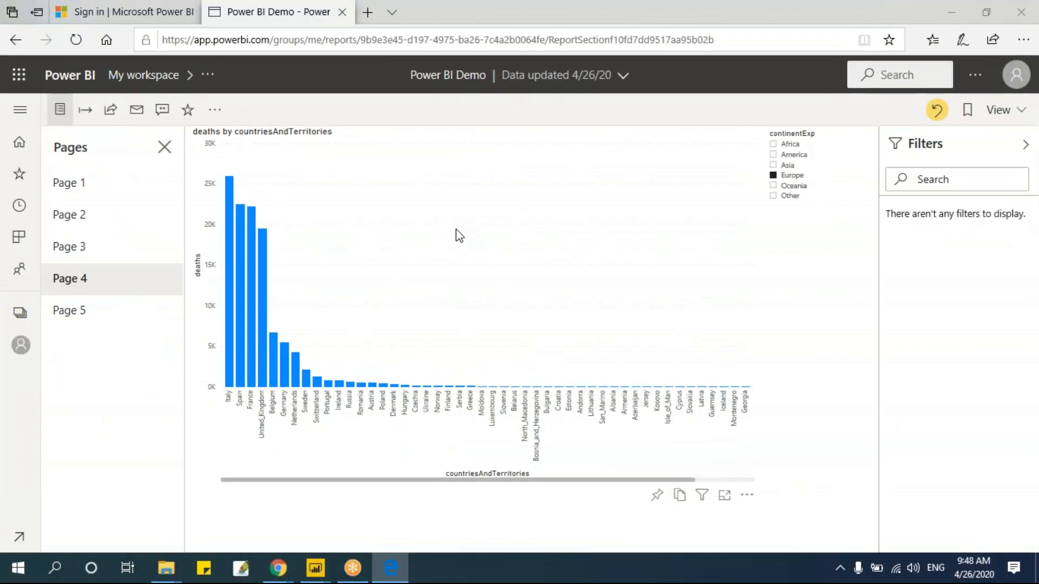
{"action": "left_click", "coordinate": [76, 318]}
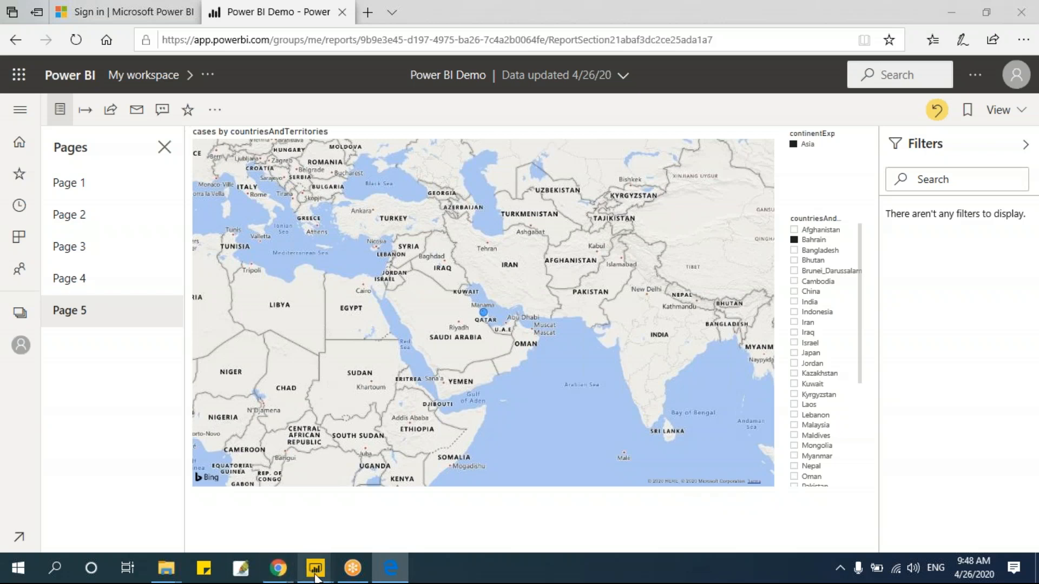
- Switch back to Power BI Desktop, close the publishing message and delete the countriesAndTerritories slicer from Page 5
{"action": "mouse_move", "coordinate": [315, 568]}
{"action": "left_click", "coordinate": [359, 534]}
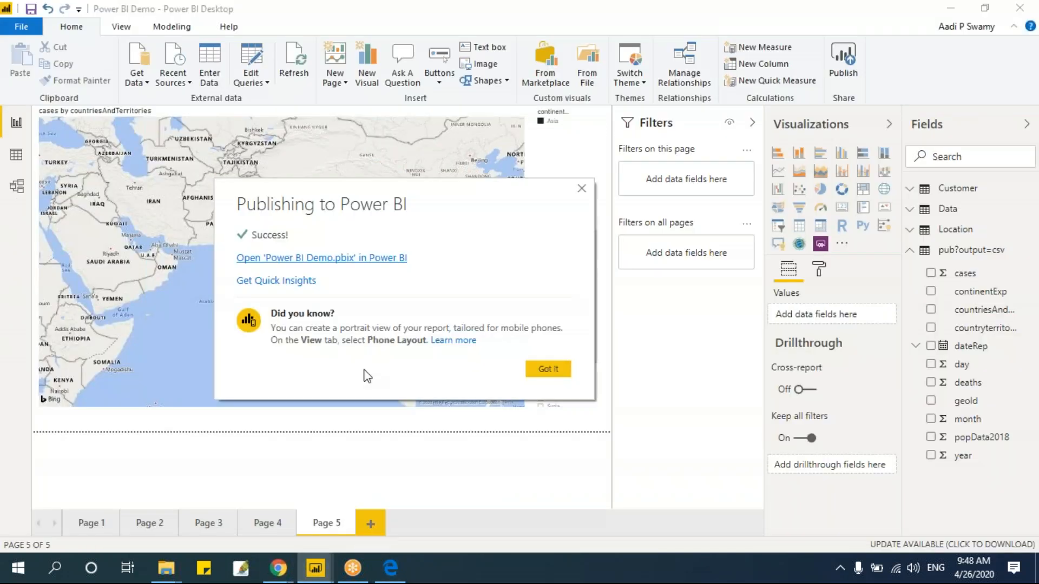
{"action": "left_click", "coordinate": [548, 368]}
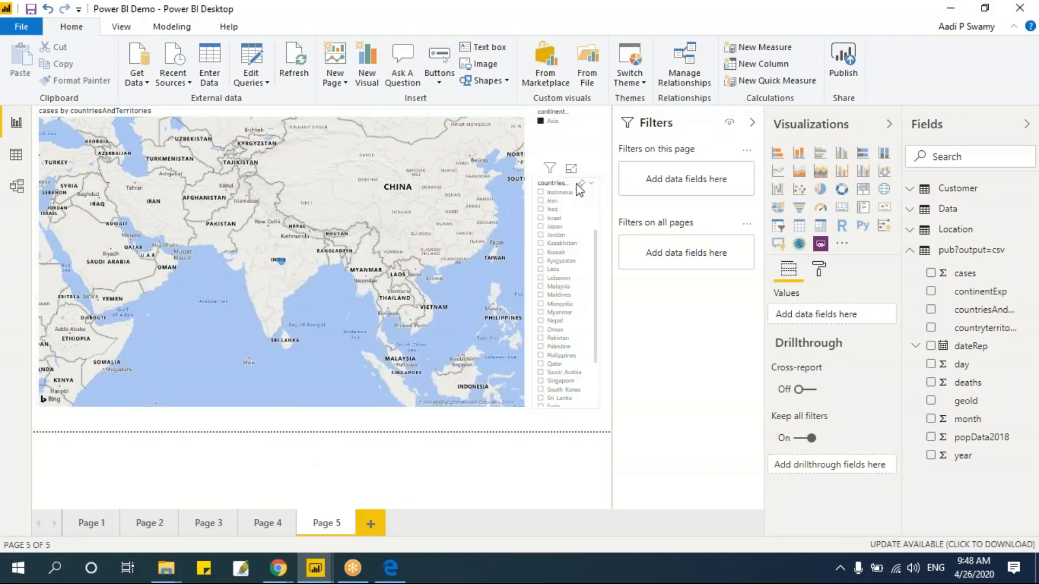
{"action": "left_click", "coordinate": [598, 212]}
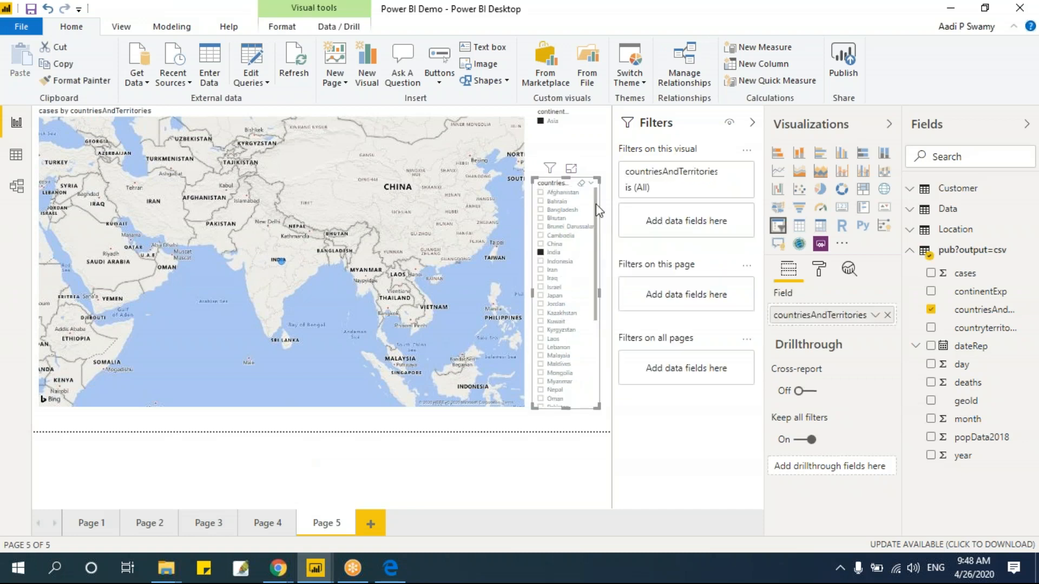
{"action": "key", "text": "Delete"}
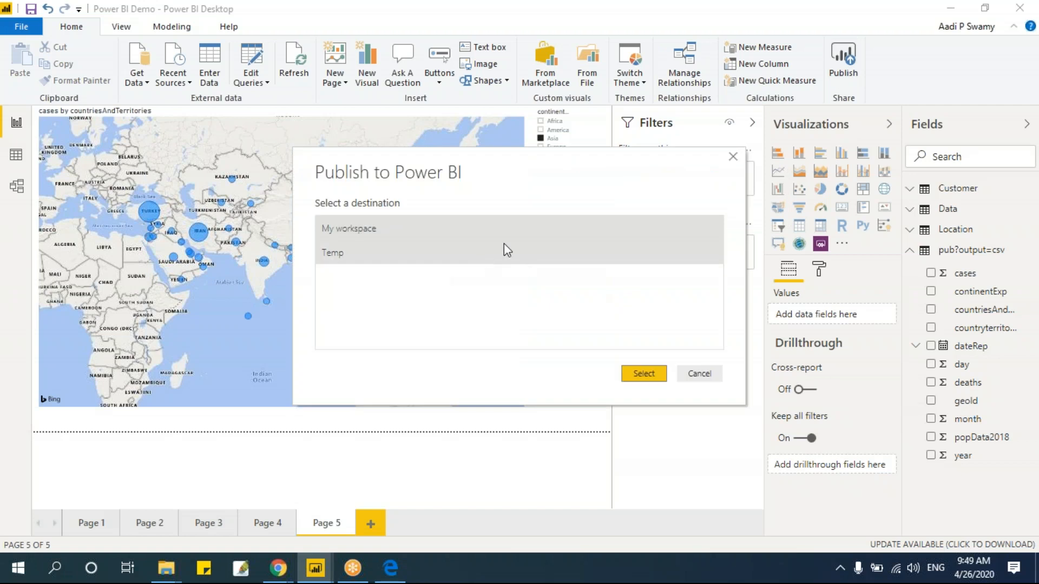
- Republish the report to My workspace, replacing the existing dataset, open it in Power BI online and close the older report's browser tab
{"action": "left_click", "coordinate": [643, 377]}
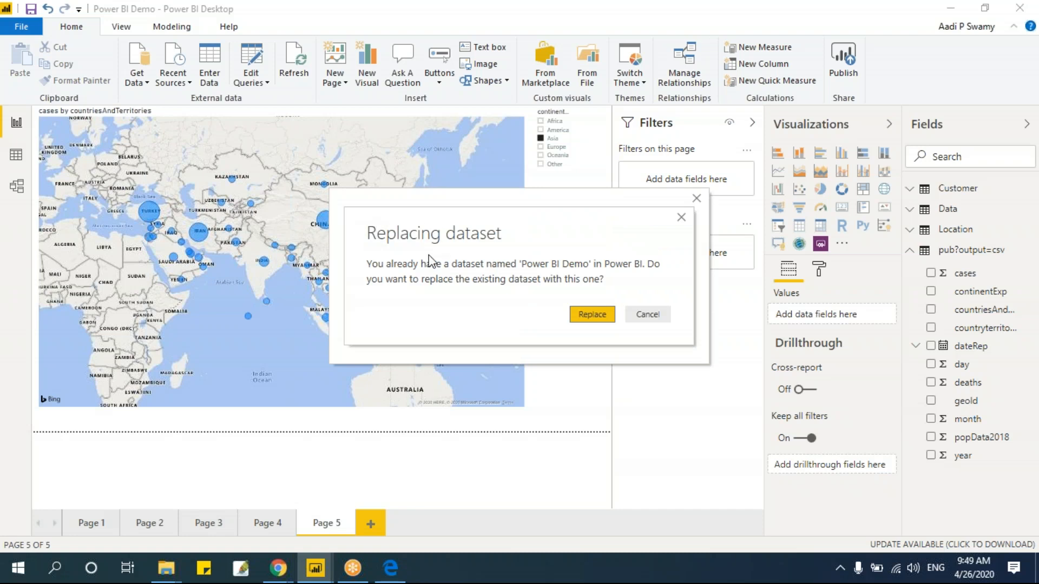
{"action": "left_click", "coordinate": [580, 316]}
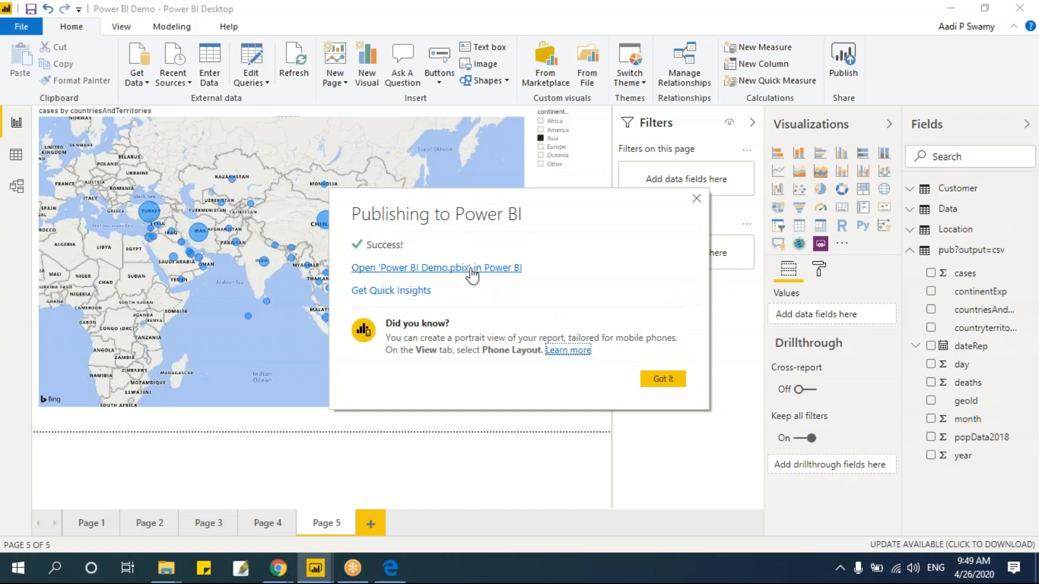
{"action": "left_click", "coordinate": [471, 269]}
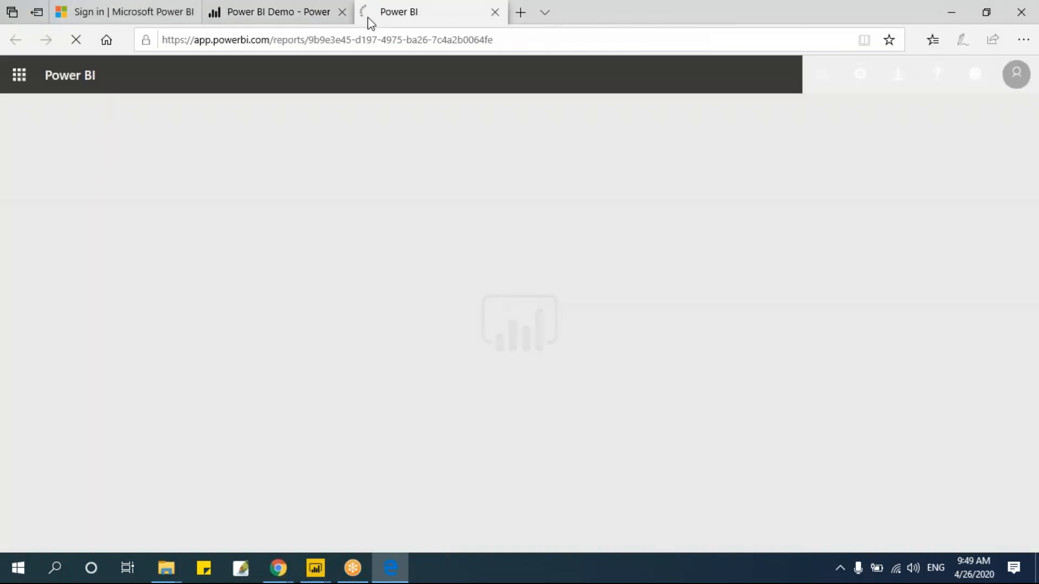
{"action": "left_click", "coordinate": [342, 12]}
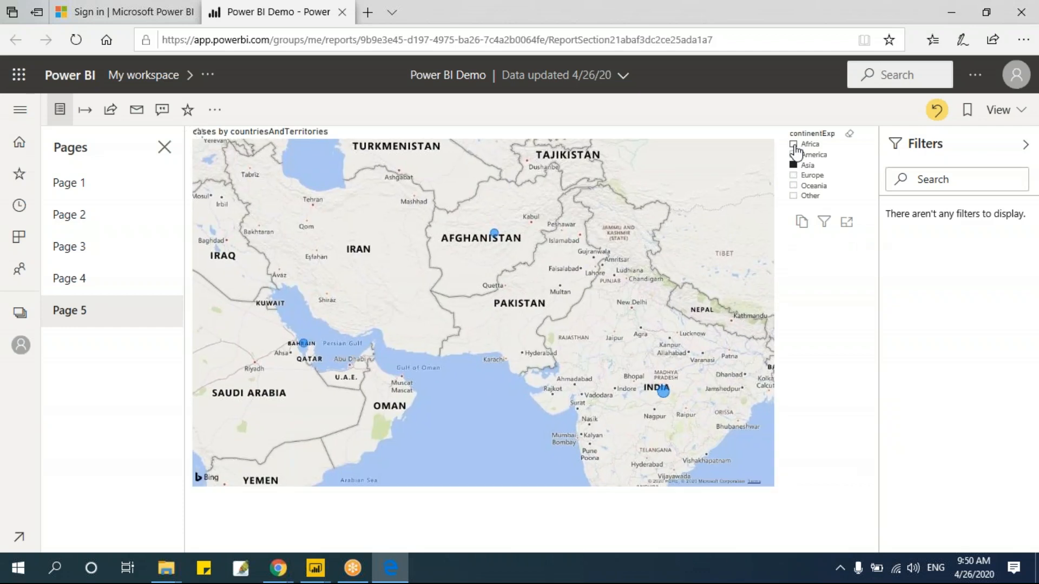
- Filter the published Page 5 map with the continentExp slicer by Africa, Oceania, Europe and finally America
{"action": "left_click", "coordinate": [794, 144]}
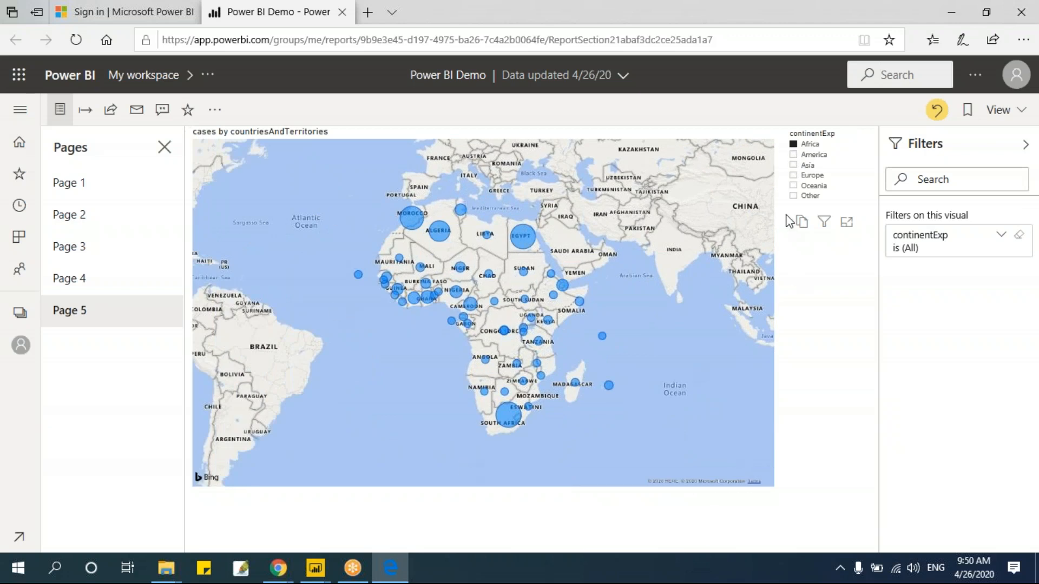
{"action": "left_click", "coordinate": [793, 186]}
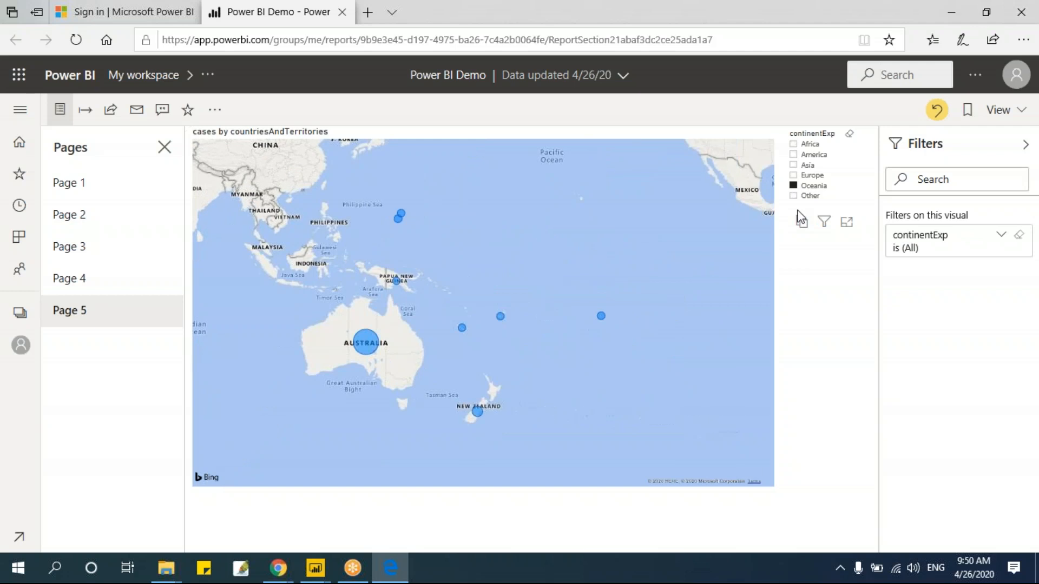
{"action": "left_click", "coordinate": [795, 176]}
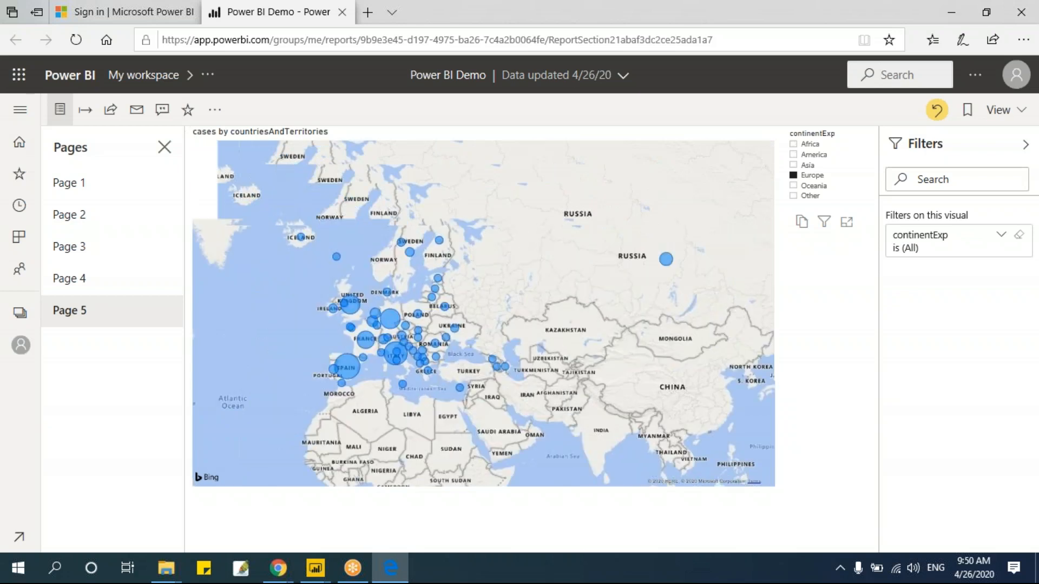
{"action": "left_click", "coordinate": [793, 155]}
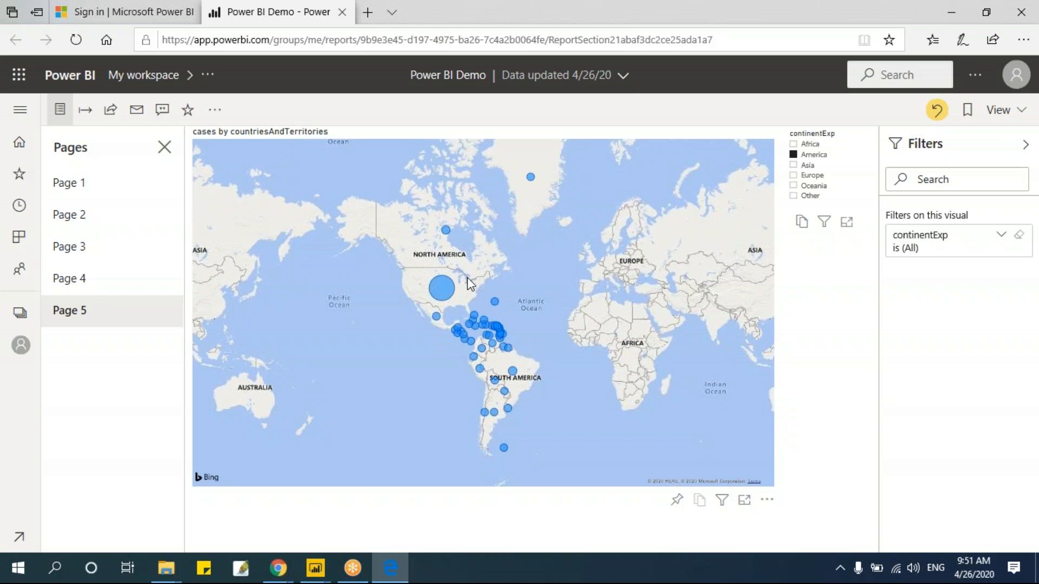
- Switch back to the Power BI Demo file in Power BI Desktop and dismiss the publishing message
{"action": "mouse_move", "coordinate": [316, 568]}
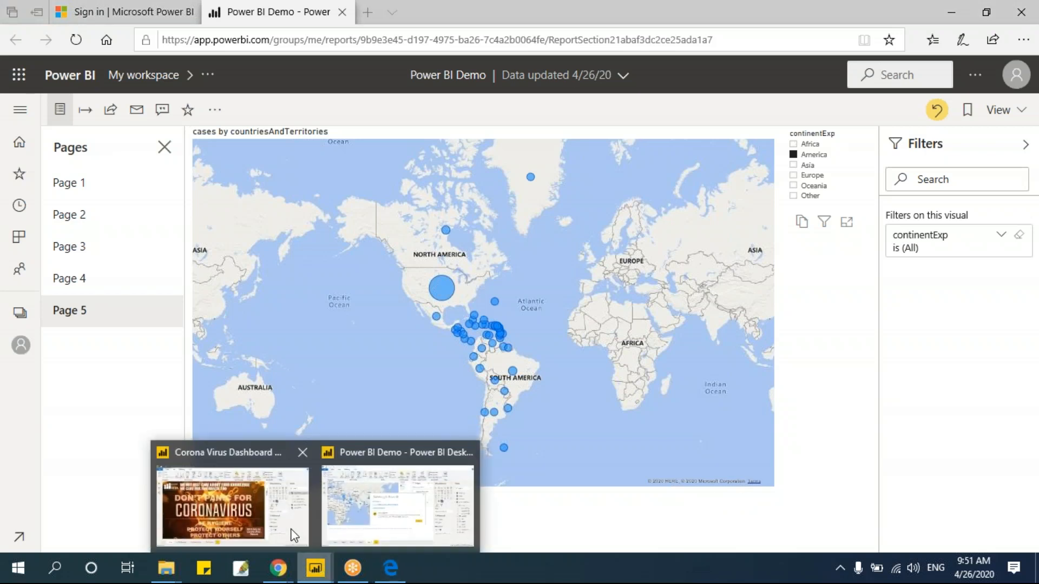
{"action": "mouse_move", "coordinate": [293, 524]}
{"action": "left_click", "coordinate": [398, 506]}
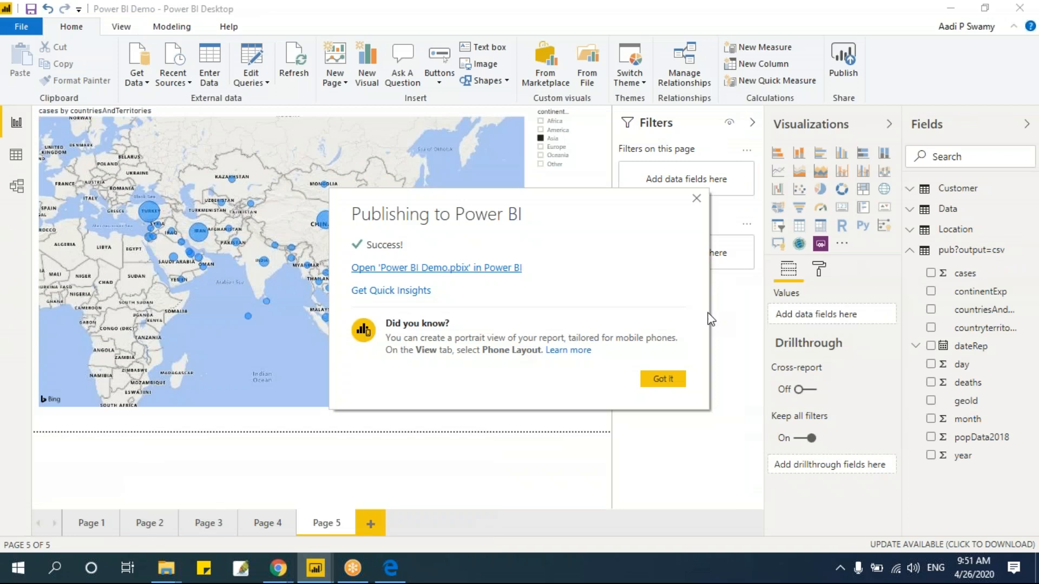
{"action": "left_click", "coordinate": [663, 378]}
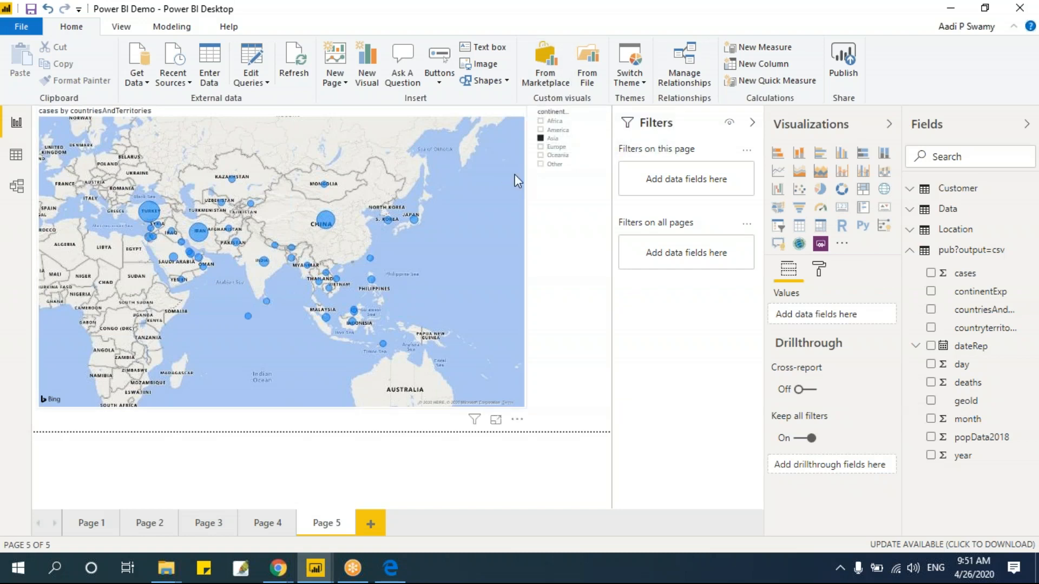
- Import the Bullet Chart custom visual from the marketplace into the report and acknowledge the import
{"action": "left_click", "coordinate": [548, 76]}
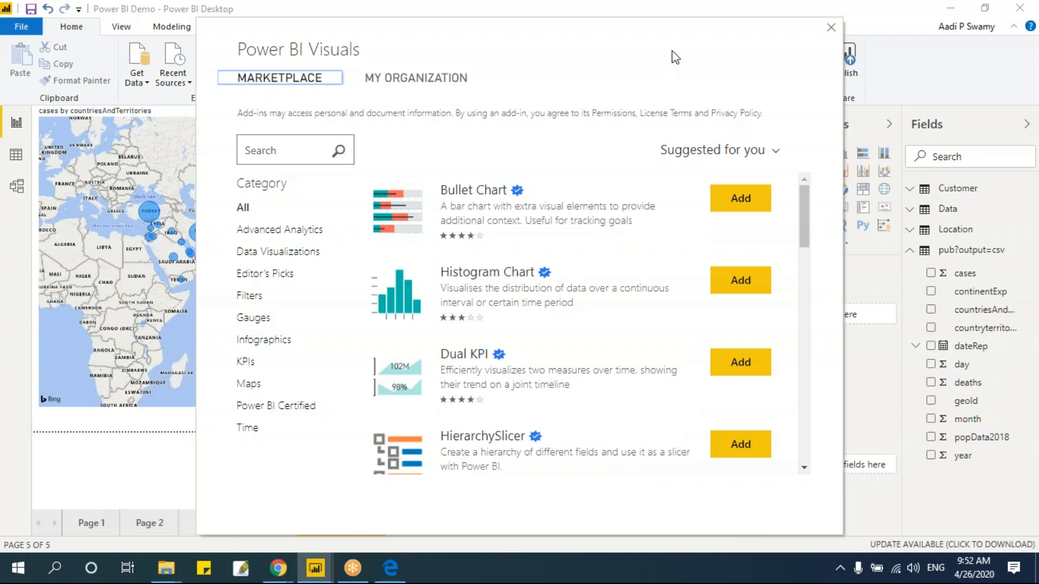
{"action": "left_click_drag", "start_coordinate": [349, 31], "coordinate": [142, 37]}
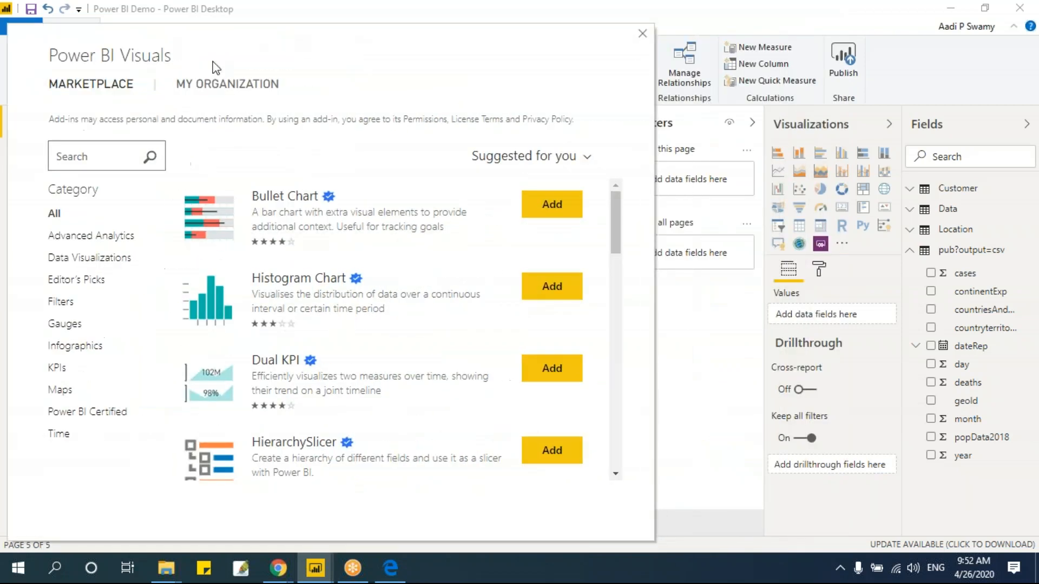
{"action": "left_click", "coordinate": [543, 209]}
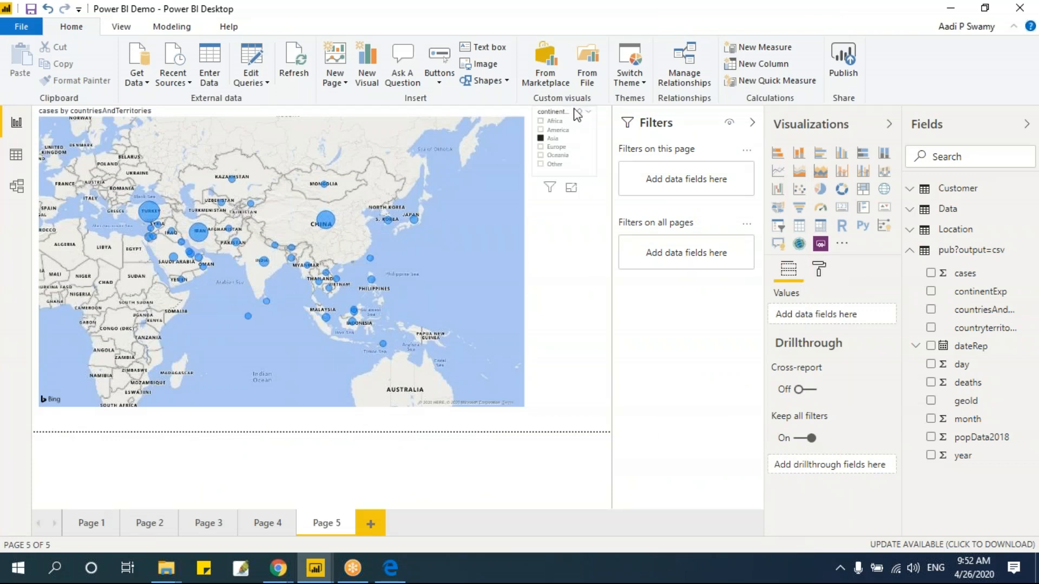
{"action": "left_click", "coordinate": [842, 243]}
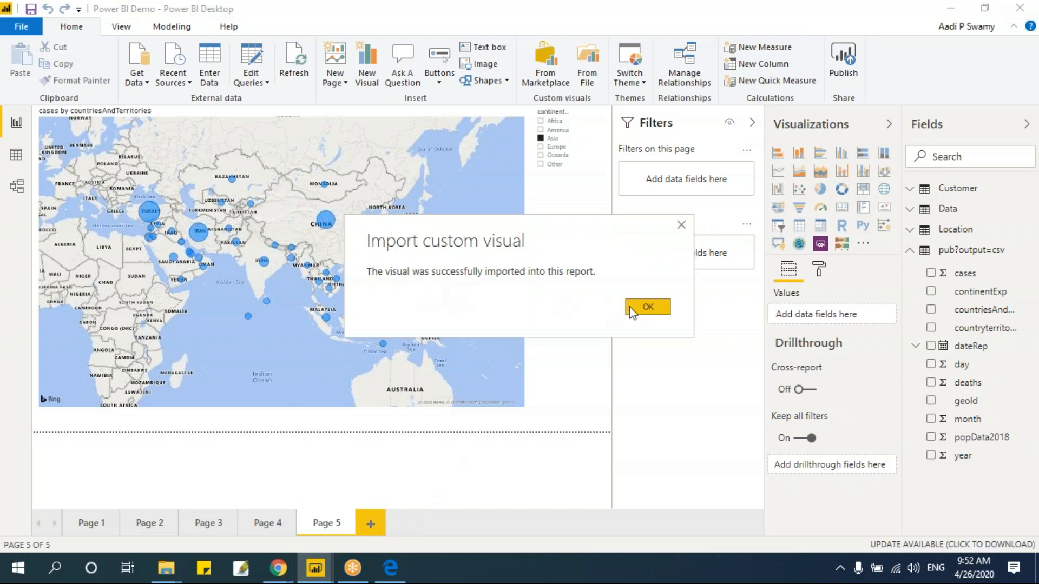
{"action": "left_click", "coordinate": [647, 307]}
- Add a new report page, insert an empty Bullet Chart visual on it and enlarge the visual
{"action": "left_click", "coordinate": [372, 523]}
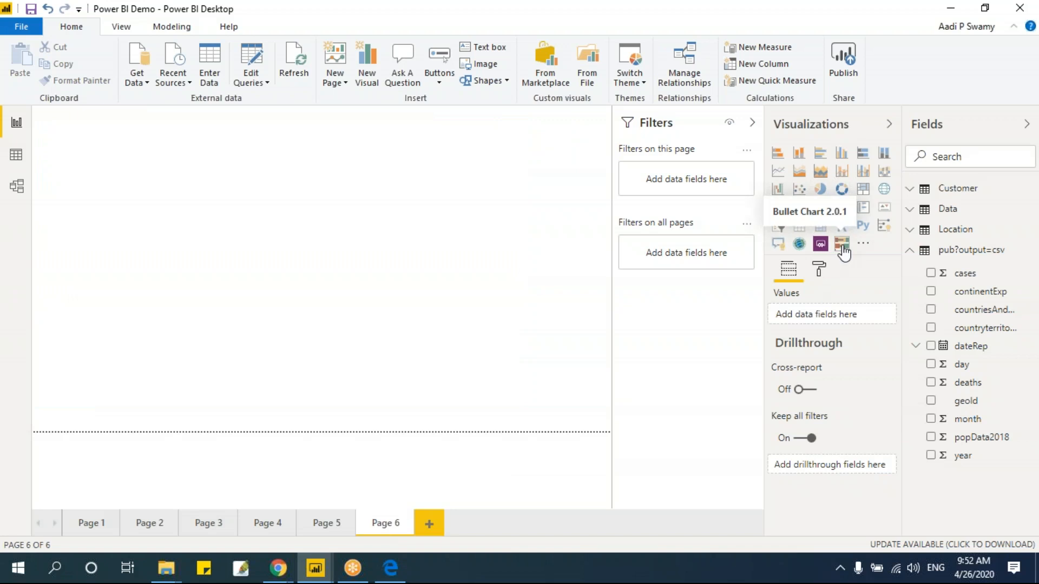
{"action": "left_click", "coordinate": [843, 250]}
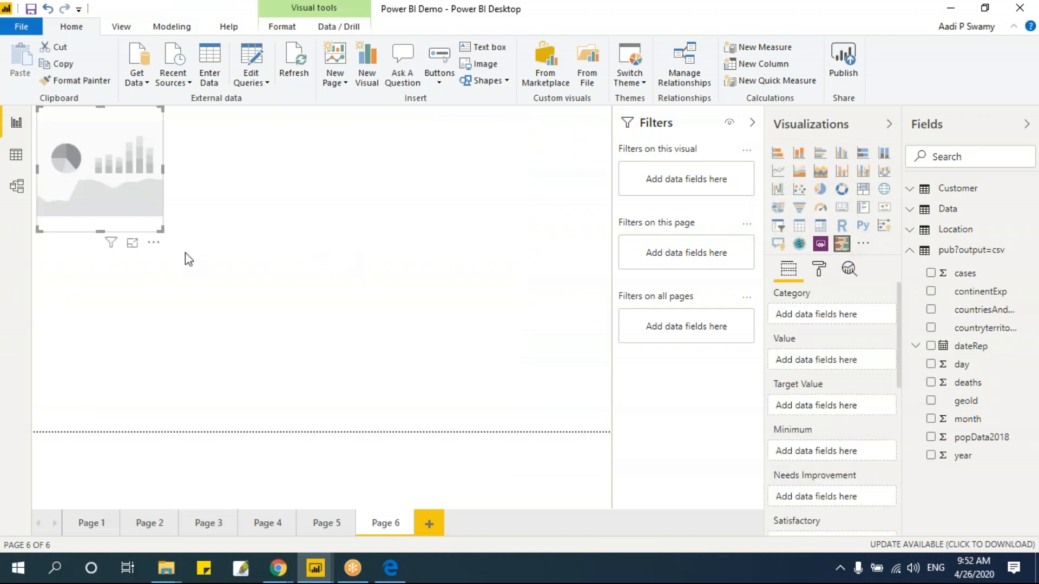
{"action": "left_click_drag", "start_coordinate": [162, 230], "coordinate": [344, 366]}
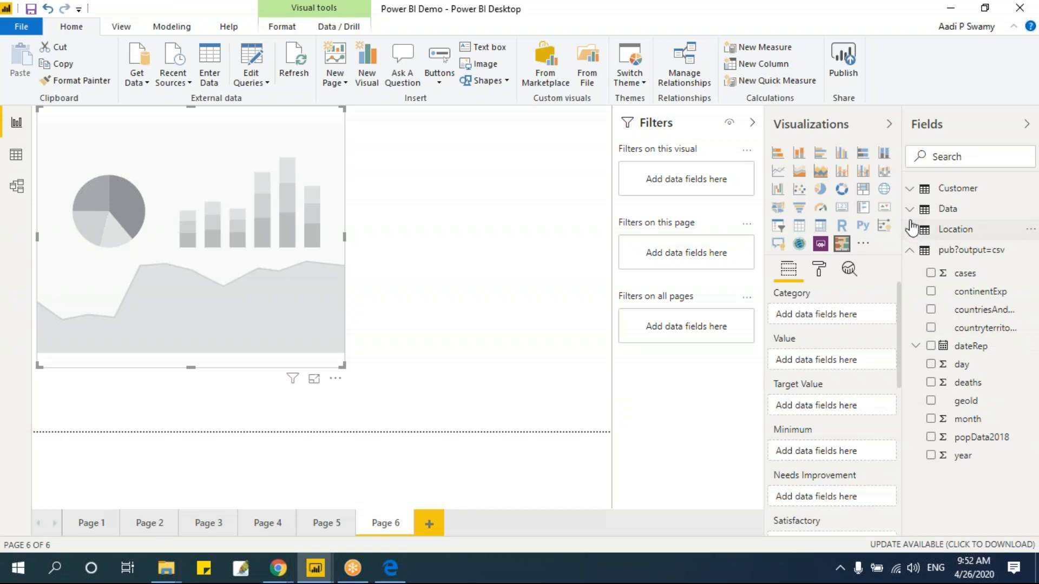
- Browse the marketplace's custom visuals, including the Advanced Analytics category, and close the marketplace without adding any
{"action": "left_click", "coordinate": [546, 67]}
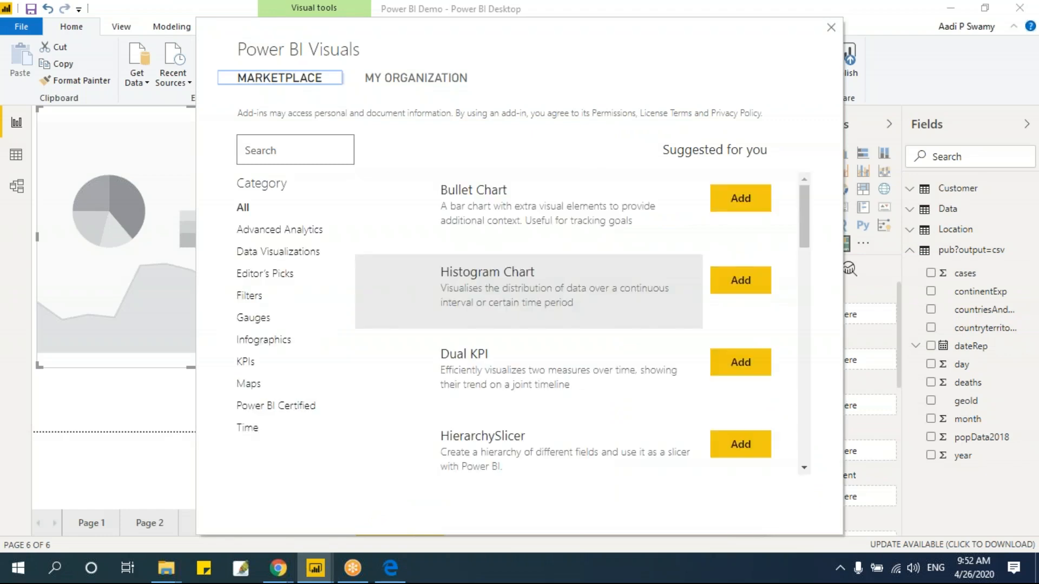
{"action": "scroll", "coordinate": [571, 276], "scroll_direction": "down", "scroll_amount": 10}
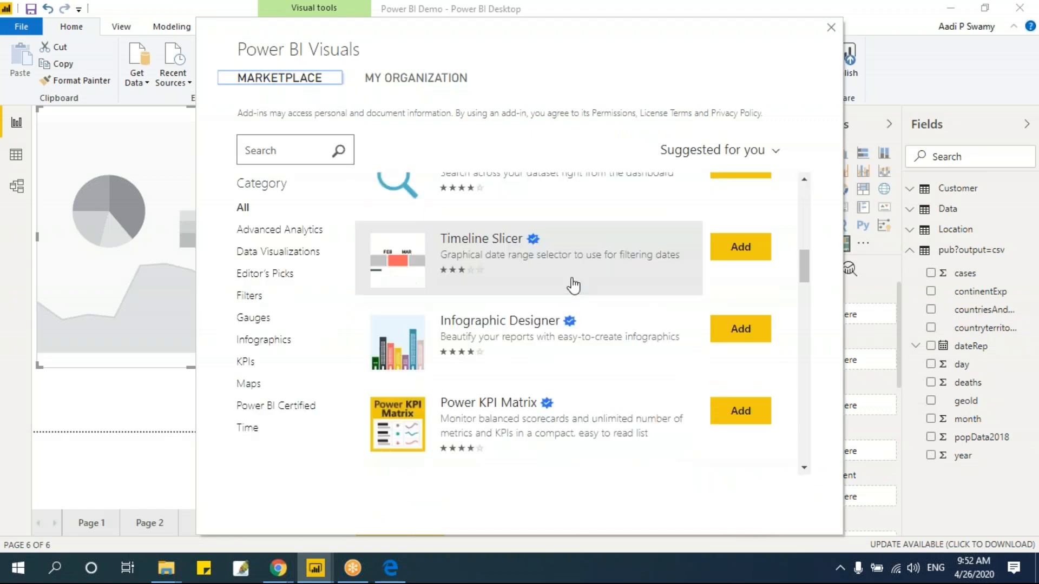
{"action": "scroll", "coordinate": [562, 294], "scroll_direction": "up", "scroll_amount": 3}
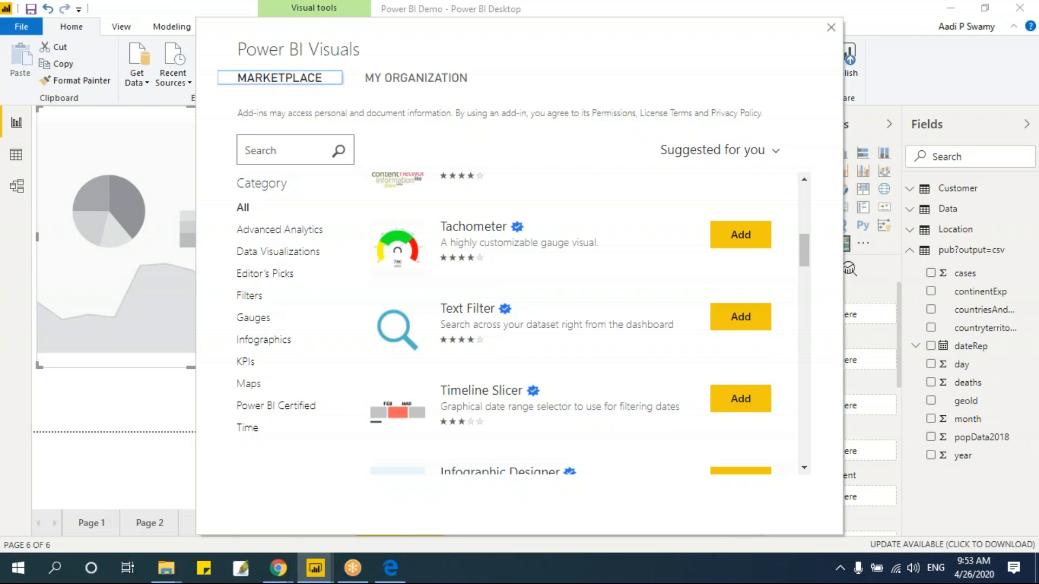
{"action": "left_click", "coordinate": [286, 235]}
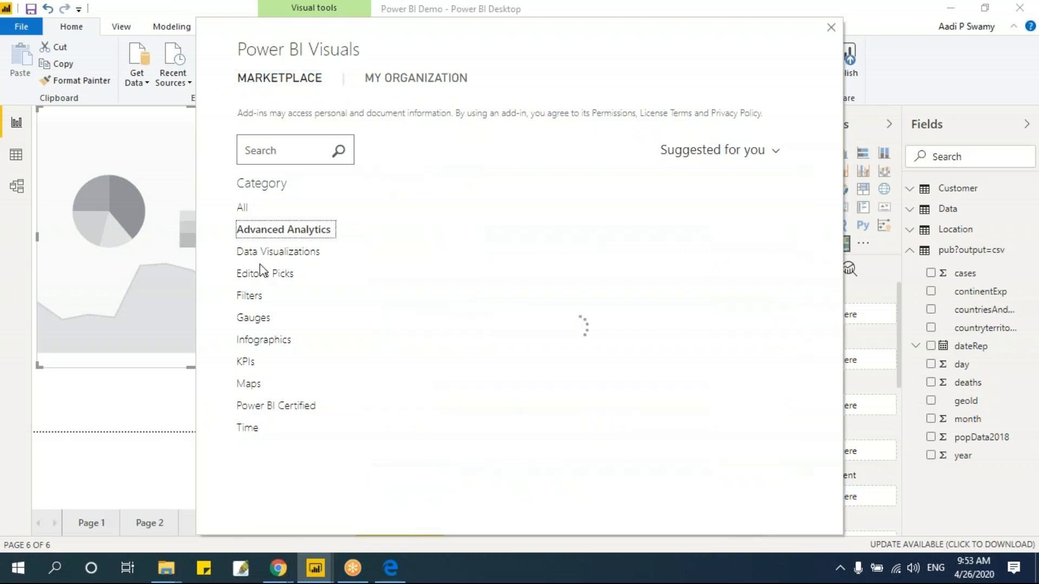
{"action": "scroll", "coordinate": [513, 346], "scroll_direction": "down", "scroll_amount": 5}
{"action": "scroll", "coordinate": [513, 346], "scroll_direction": "down", "scroll_amount": 5}
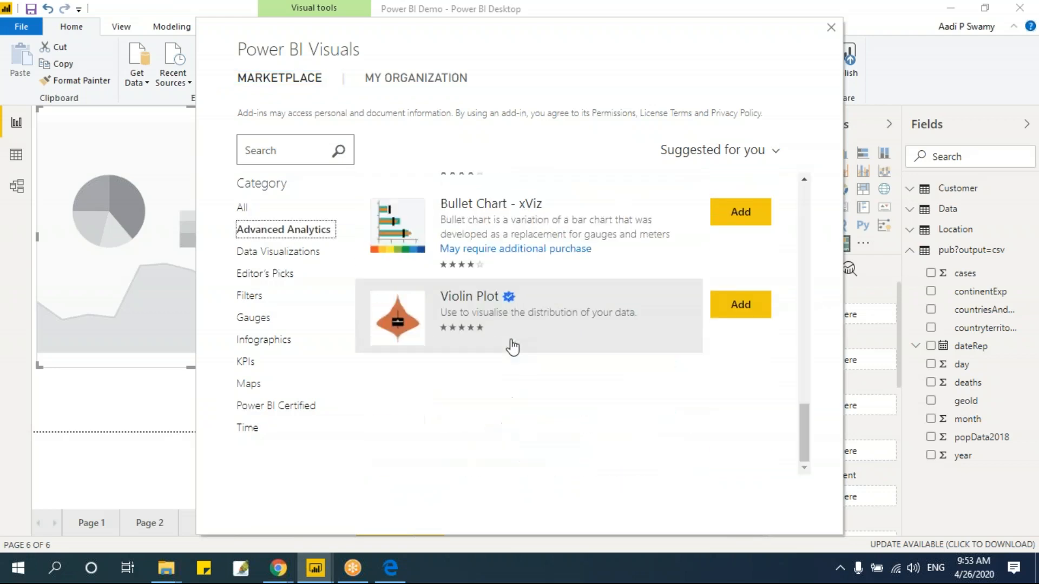
{"action": "scroll", "coordinate": [513, 347], "scroll_direction": "down", "scroll_amount": 10}
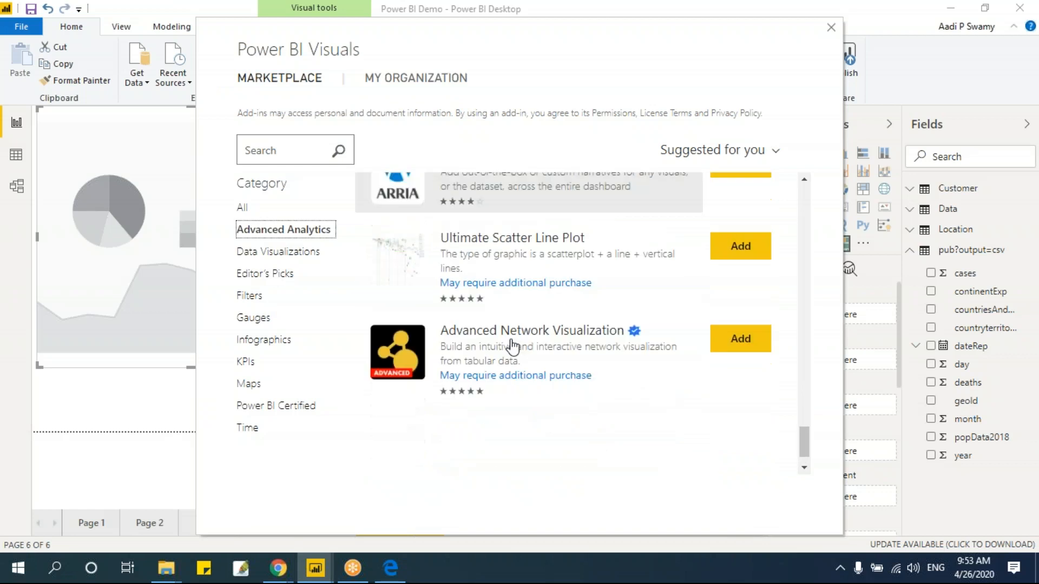
{"action": "scroll", "coordinate": [514, 347], "scroll_direction": "down", "scroll_amount": 5}
{"action": "scroll", "coordinate": [531, 351], "scroll_direction": "down", "scroll_amount": 5}
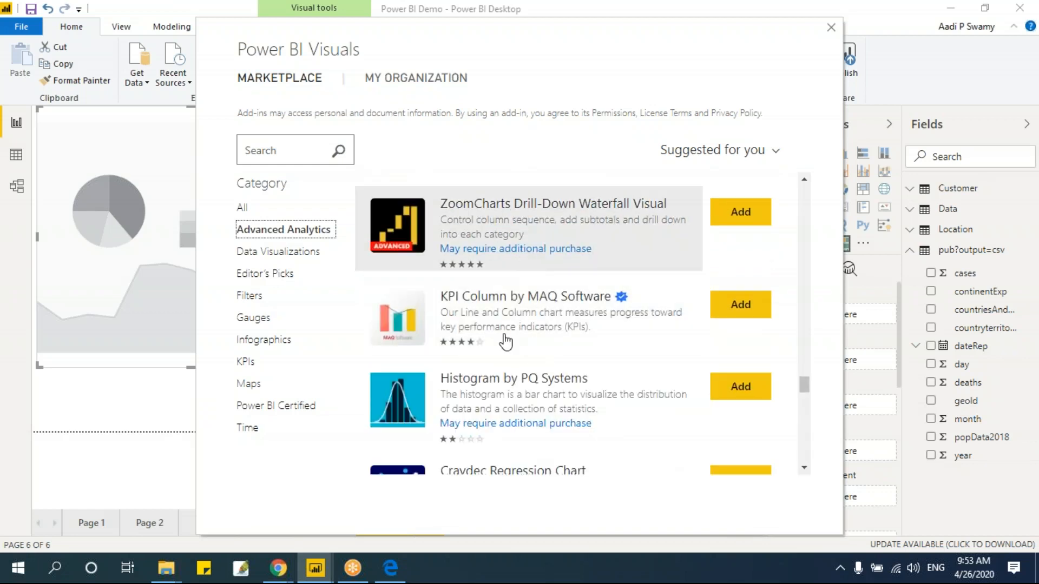
{"action": "scroll", "coordinate": [506, 367], "scroll_direction": "down", "scroll_amount": 5}
{"action": "scroll", "coordinate": [503, 365], "scroll_direction": "down", "scroll_amount": 5}
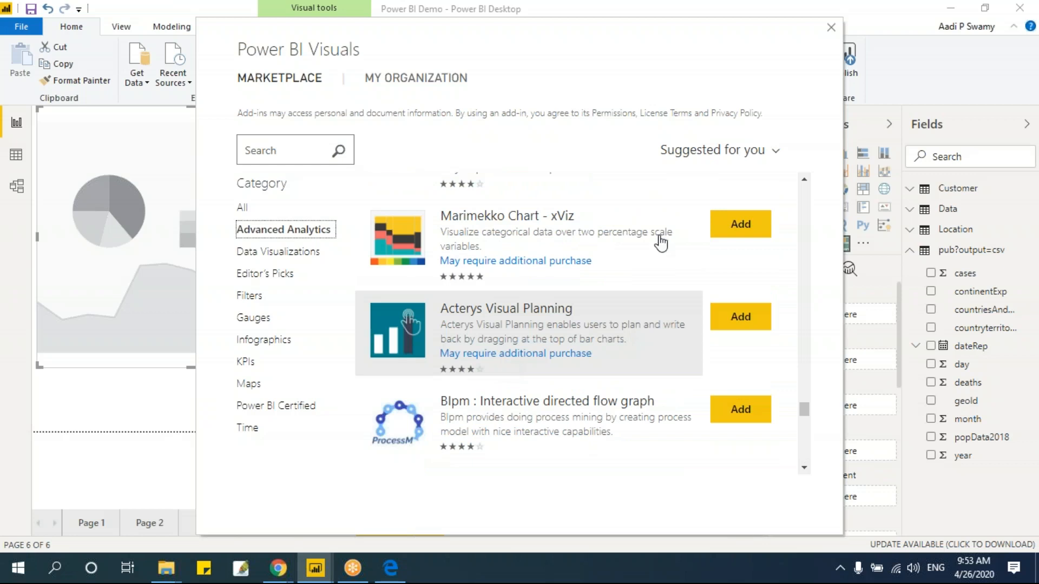
{"action": "left_click_drag", "start_coordinate": [439, 27], "coordinate": [254, 41]}
{"action": "left_click", "coordinate": [646, 42]}
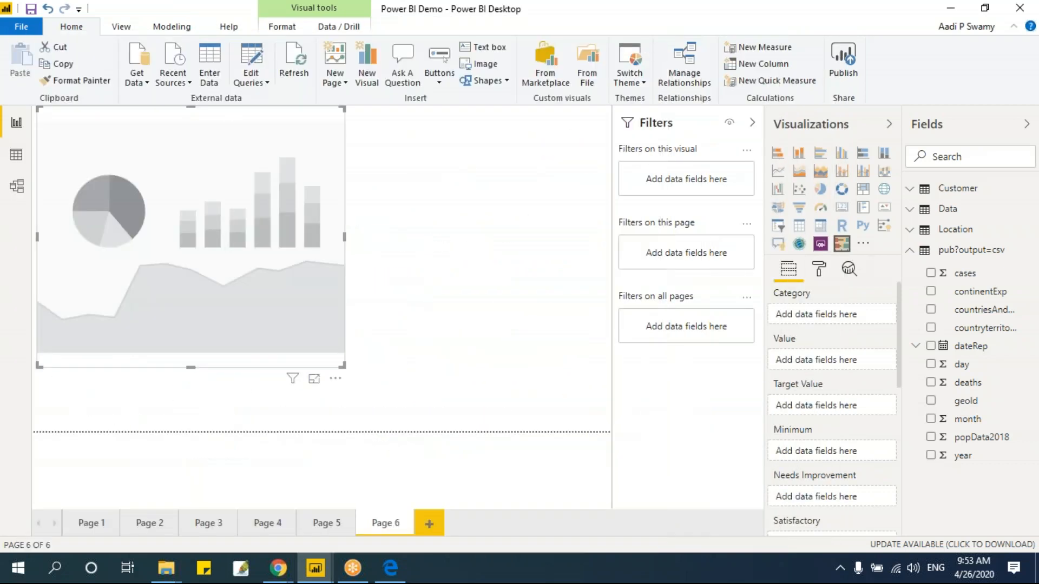